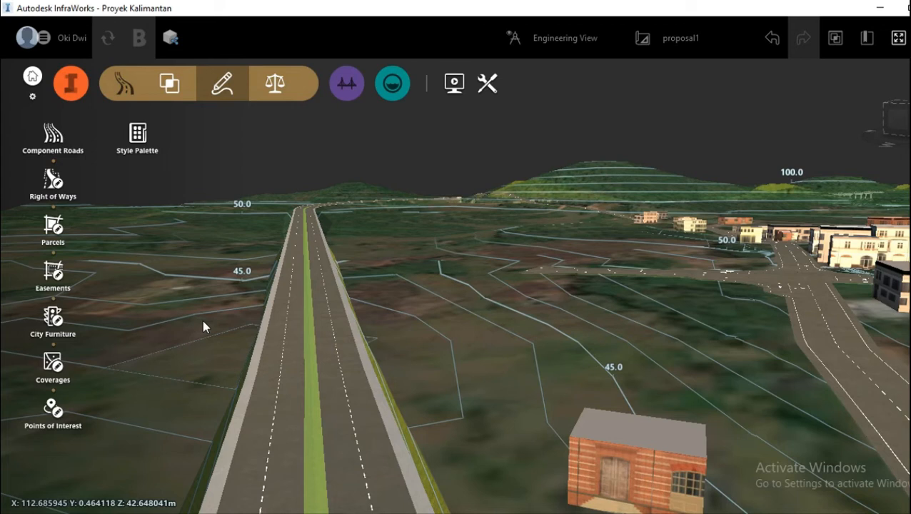
Step: Start placing decorations on the divided road Jalan Nunukan
scroll(203, 322, down, 2)
drag(183, 333, 186, 365)
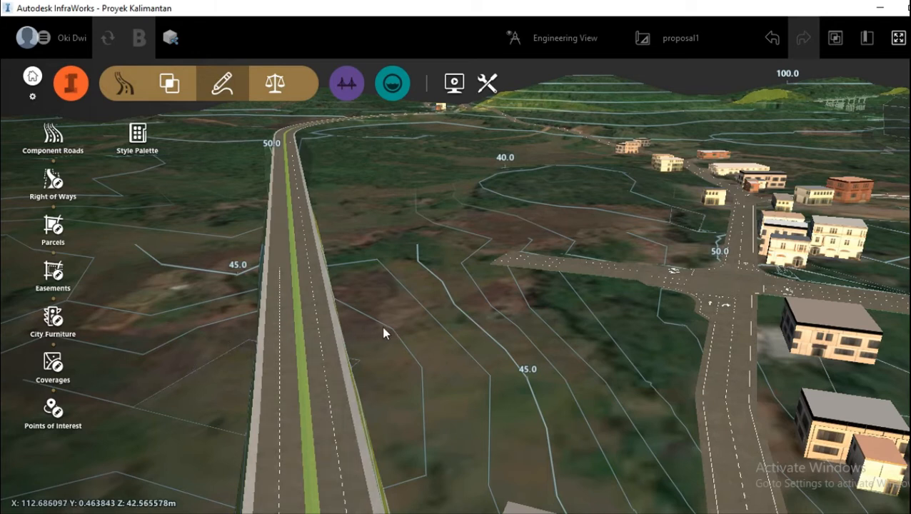
drag(391, 327, 392, 304)
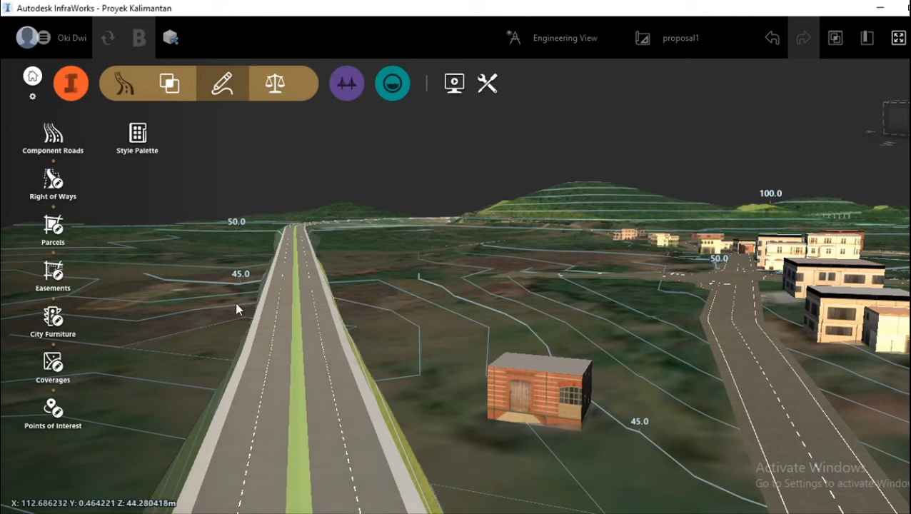
drag(222, 312, 223, 308)
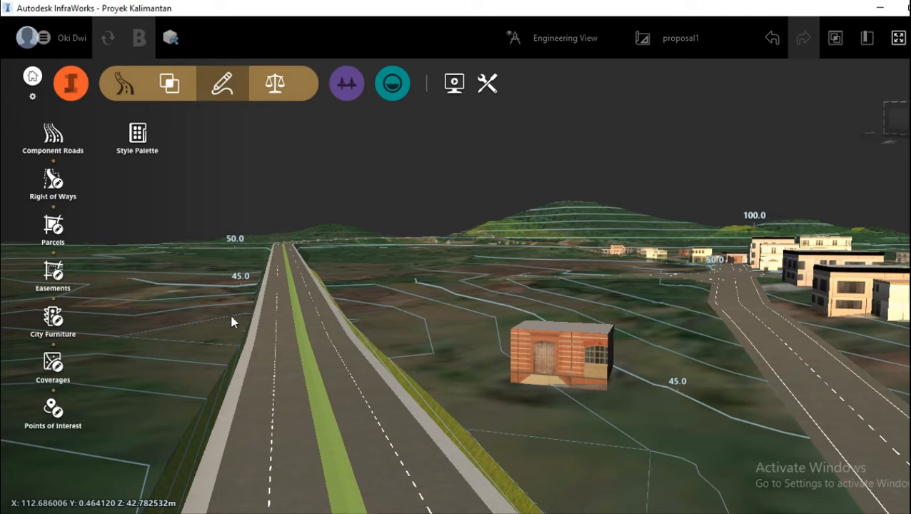
click(280, 372)
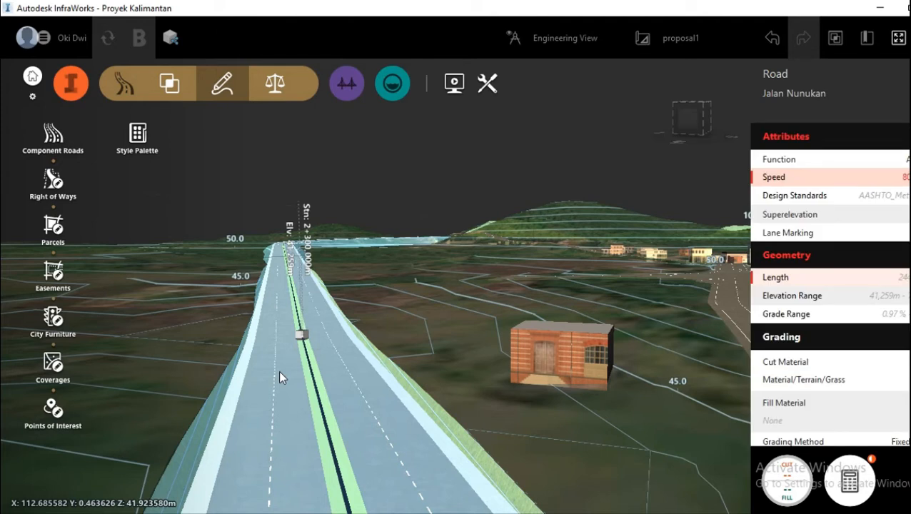
right_click(279, 378)
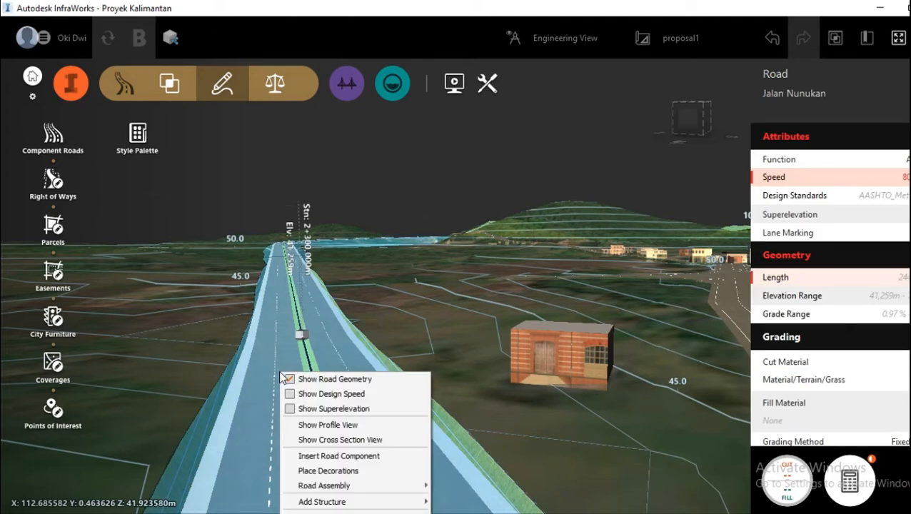
click(339, 476)
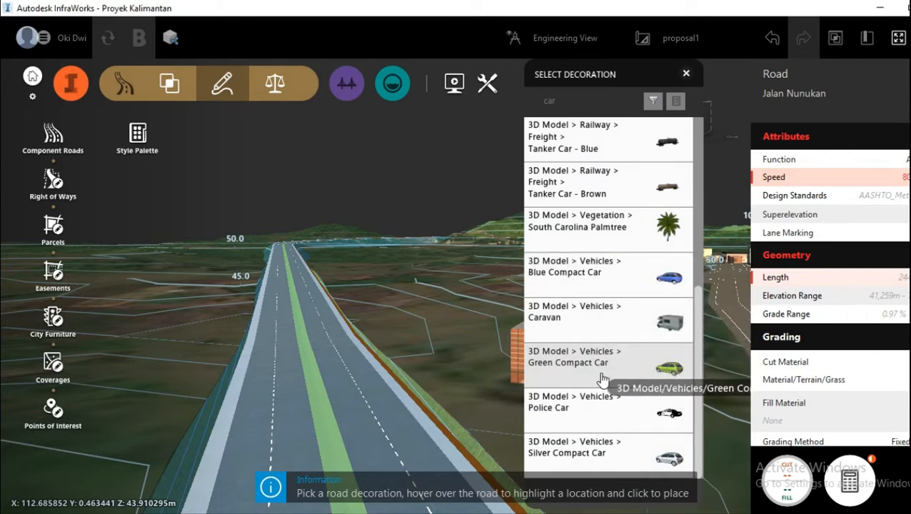
Step: Search the decoration library for "bar" in place of the existing search text
scroll(602, 371, up, 5)
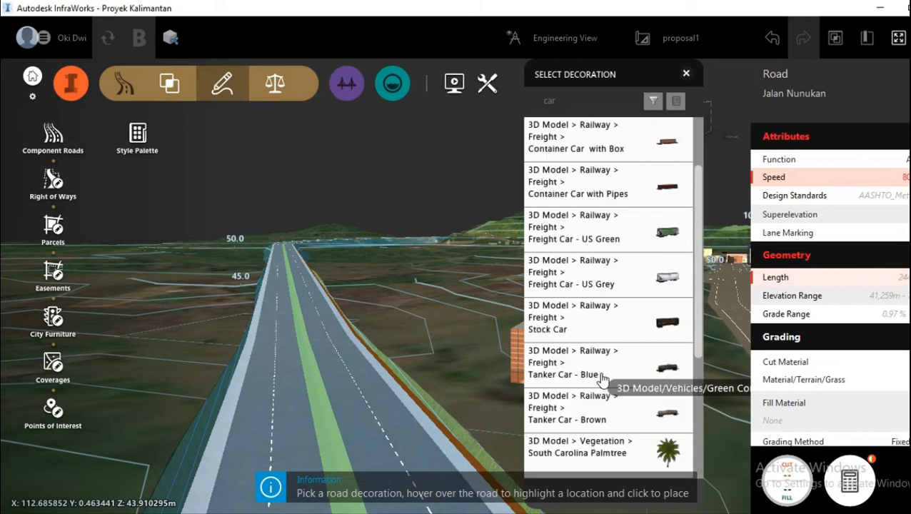
scroll(603, 381, up, 2)
scroll(604, 381, down, 5)
click(570, 101)
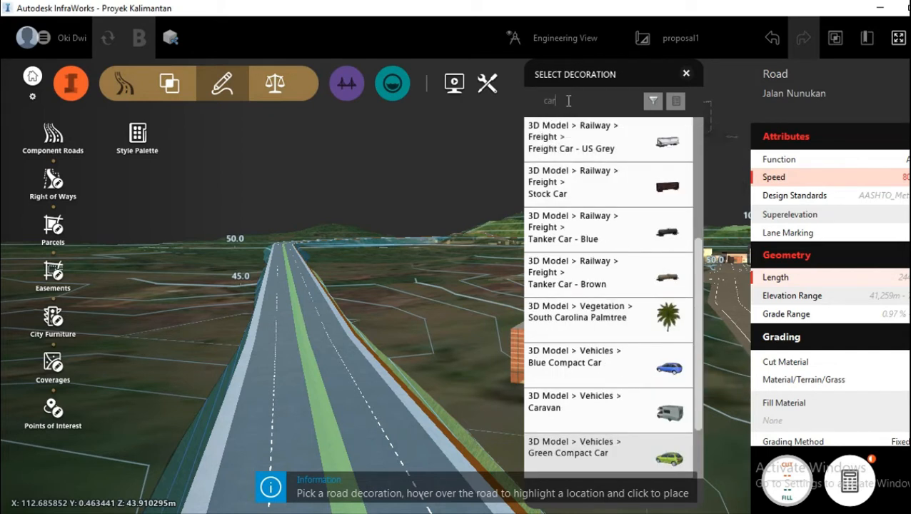
key(BackSpace)
key(BackSpace)
key(BackSpace)
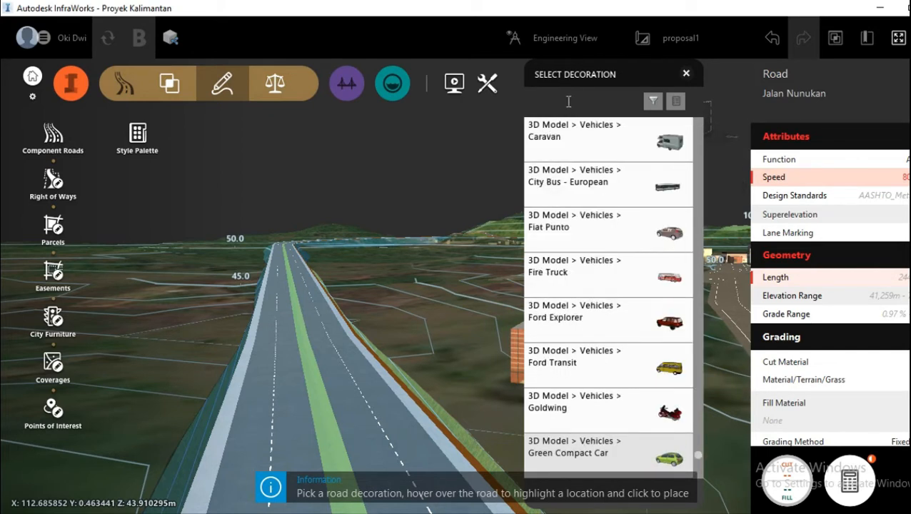
text(ba)
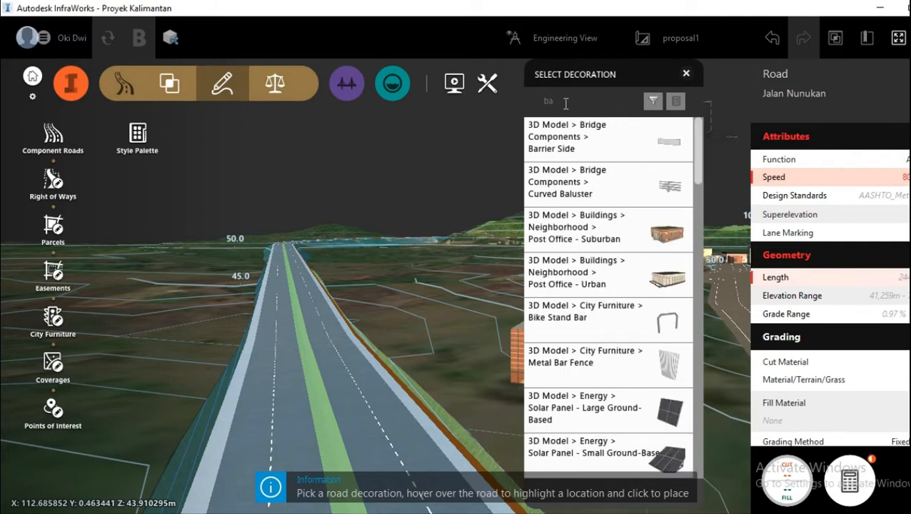
text(r)
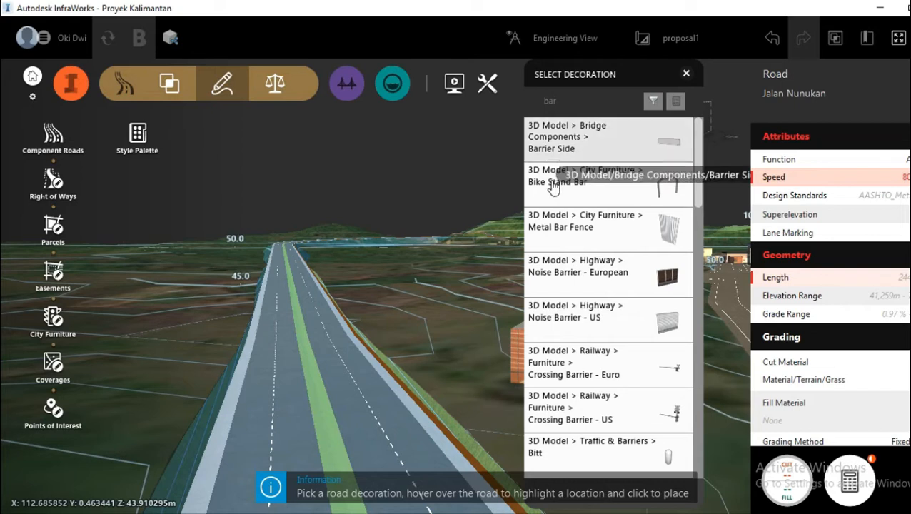
Step: Place the Concrete Barrier Grey decoration along the right edge of the road's green median, and deselect the road
scroll(571, 240, down, 3)
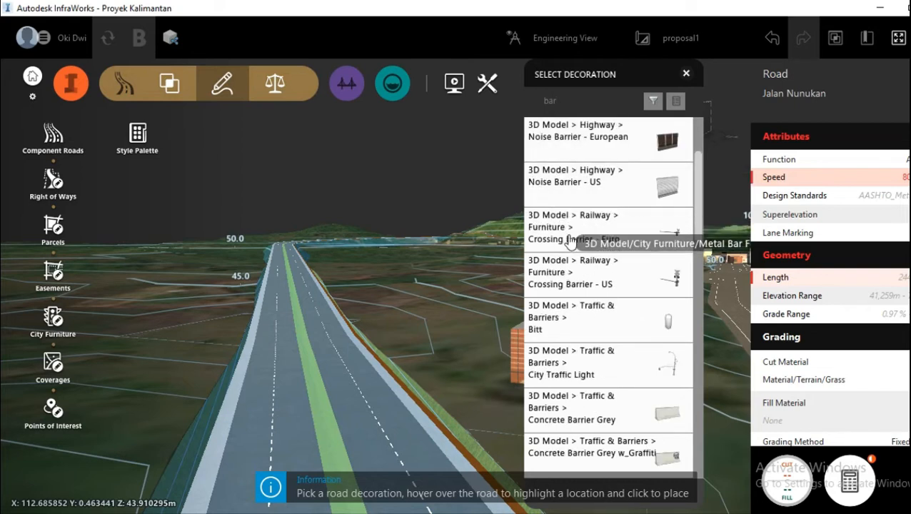
scroll(576, 308, down, 1)
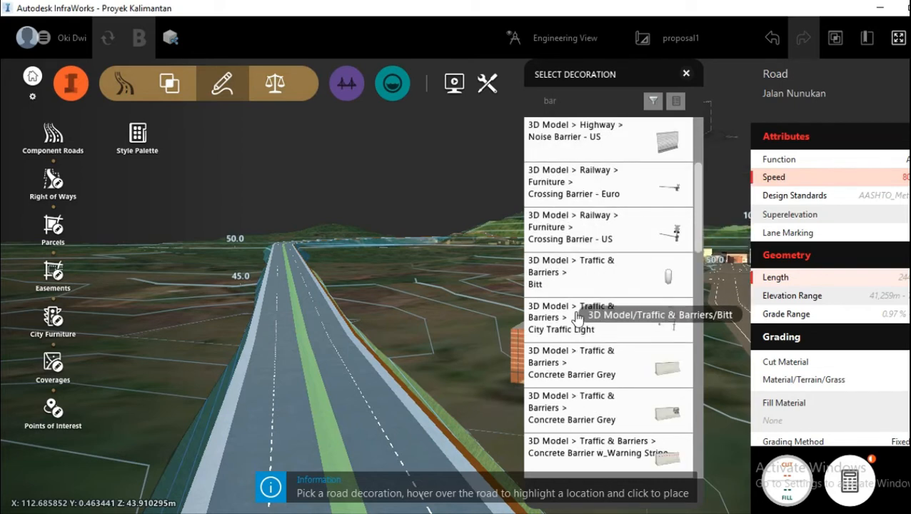
click(582, 377)
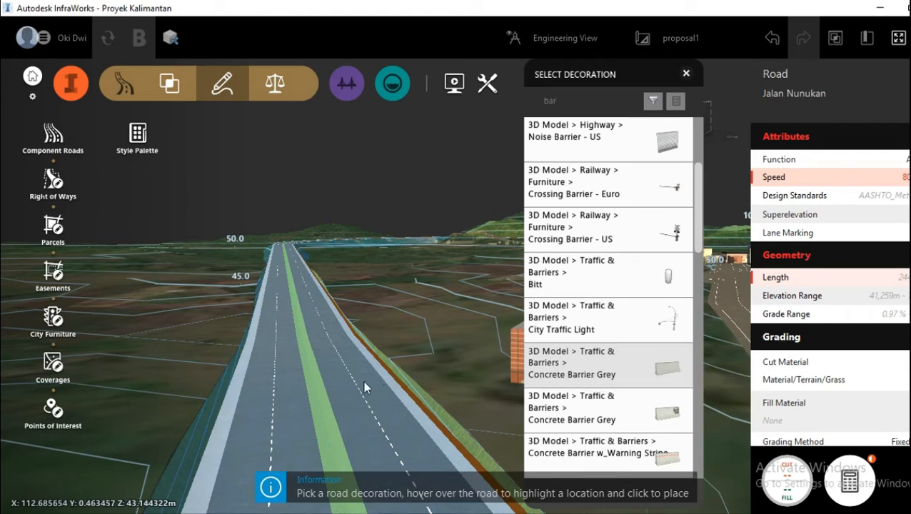
click(330, 409)
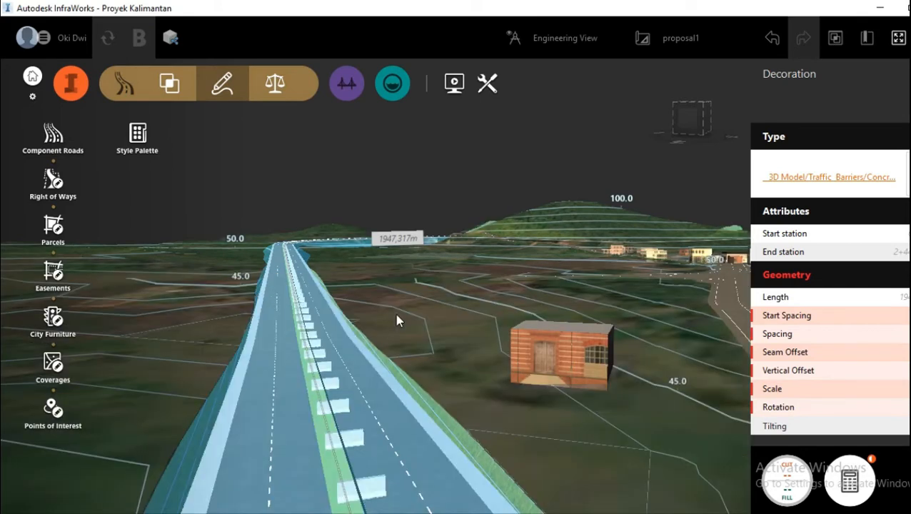
scroll(397, 311, up, 2)
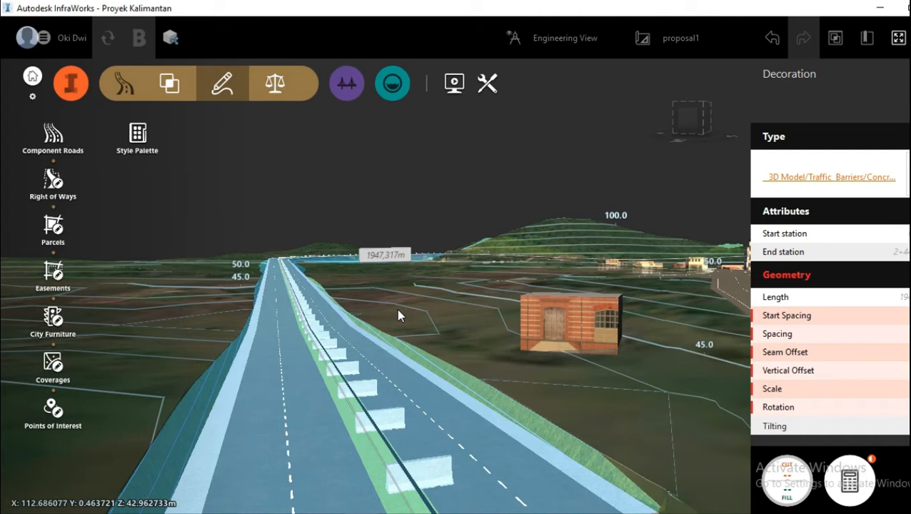
scroll(397, 307, up, 2)
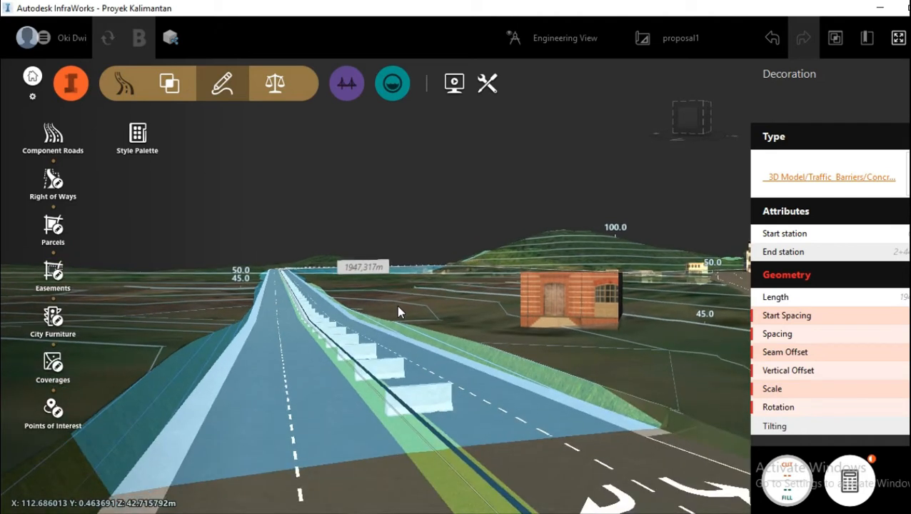
scroll(358, 392, down, 2)
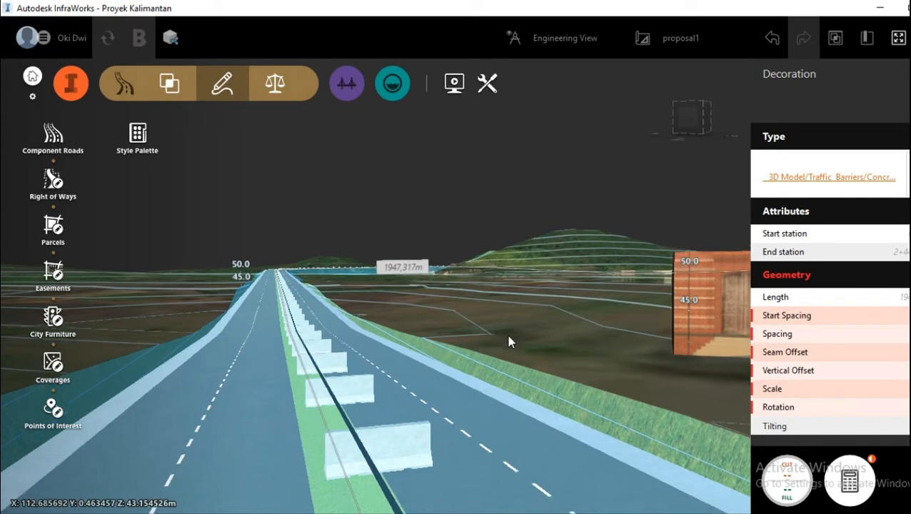
scroll(510, 335, up, 2)
scroll(510, 332, down, 3)
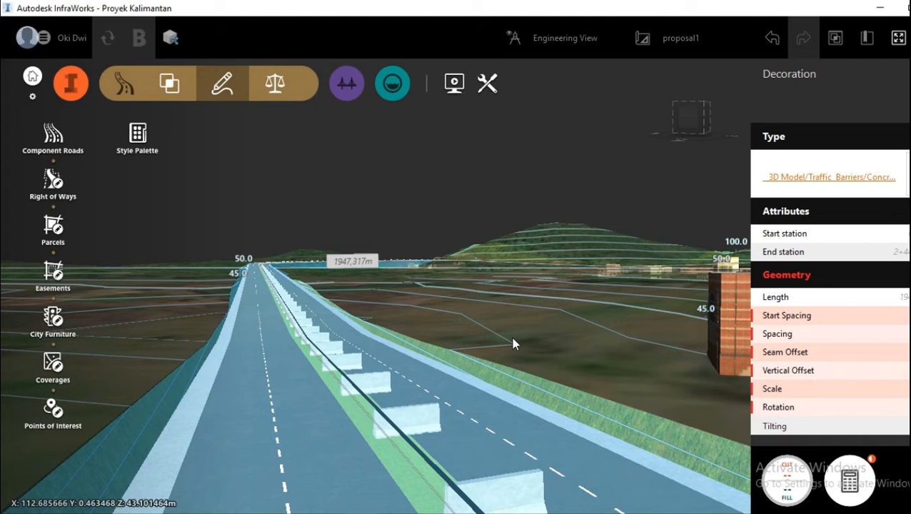
key(Escape)
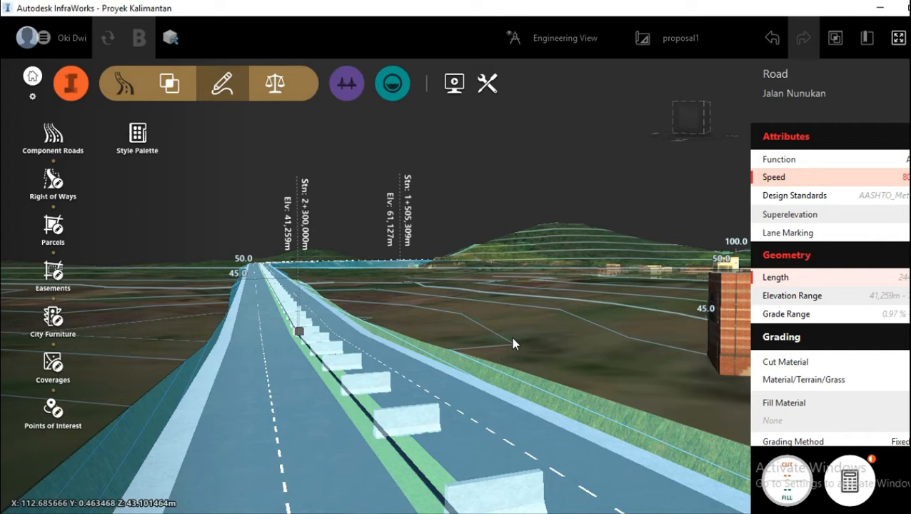
key(Escape)
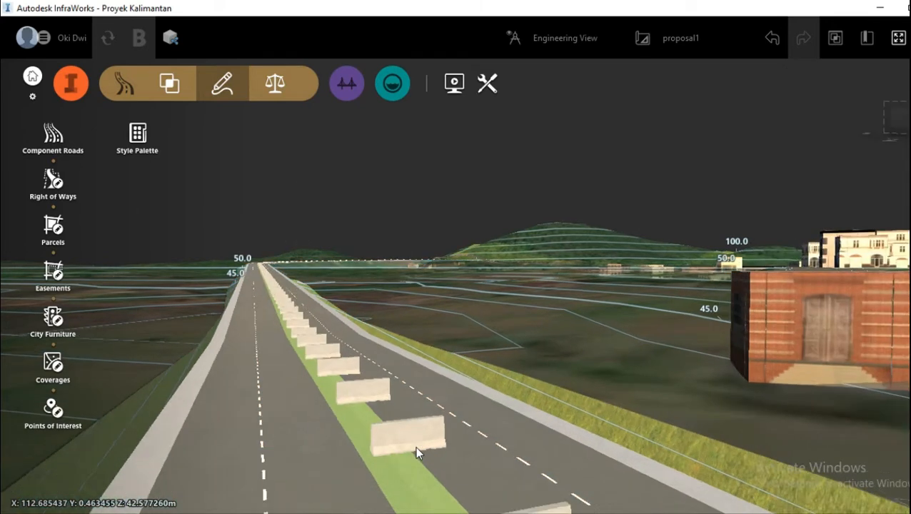
Step: Change the spacing and rotation of the median's concrete barriers so they line up into a continuous wall along the road
drag(415, 447, 340, 433)
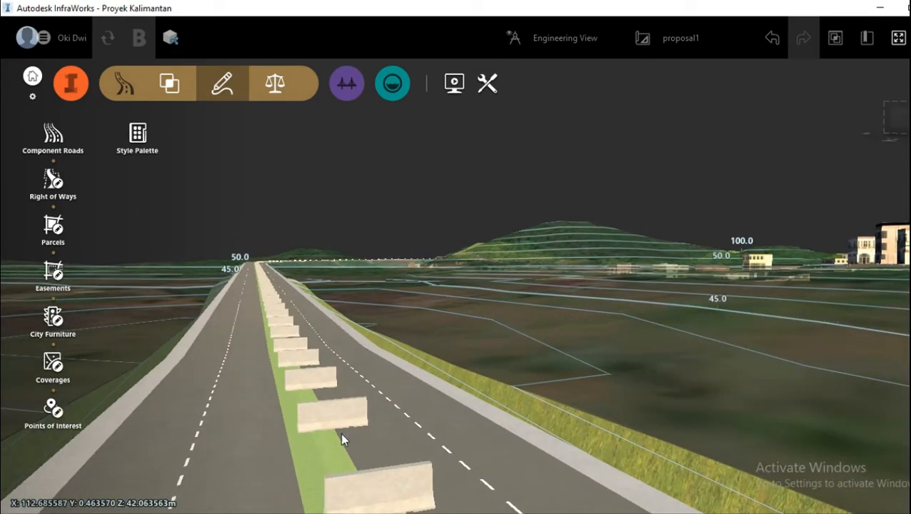
scroll(342, 433, up, 3)
click(352, 381)
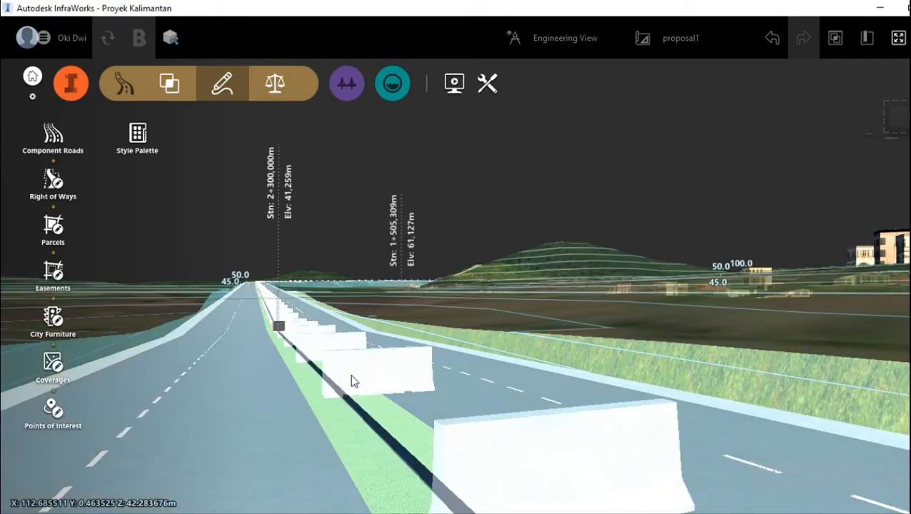
click(473, 462)
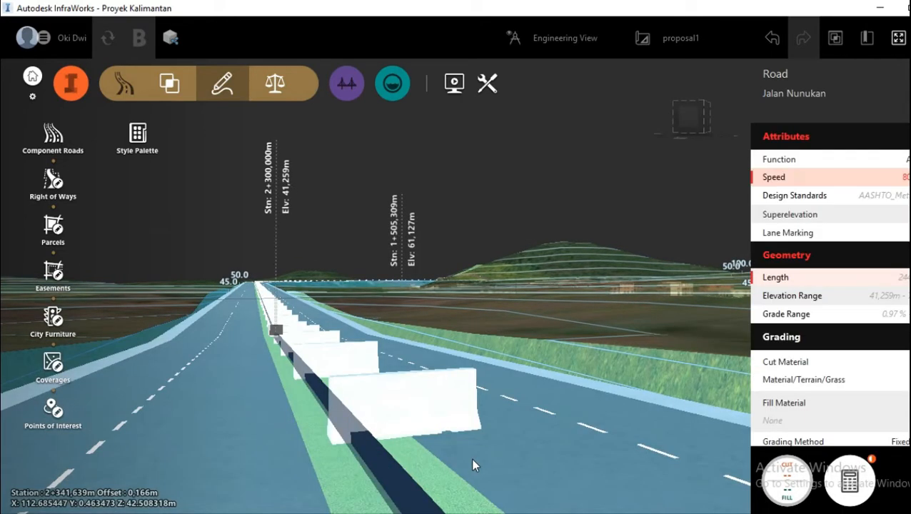
click(411, 400)
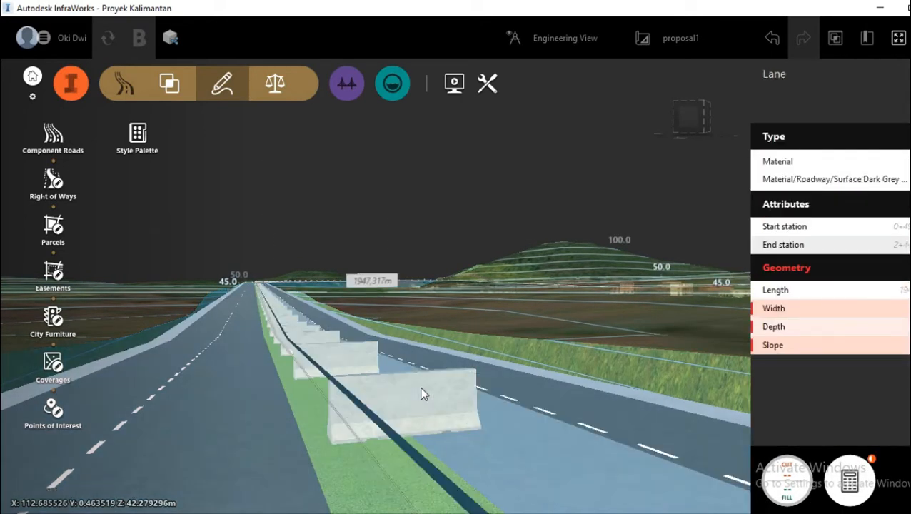
click(423, 394)
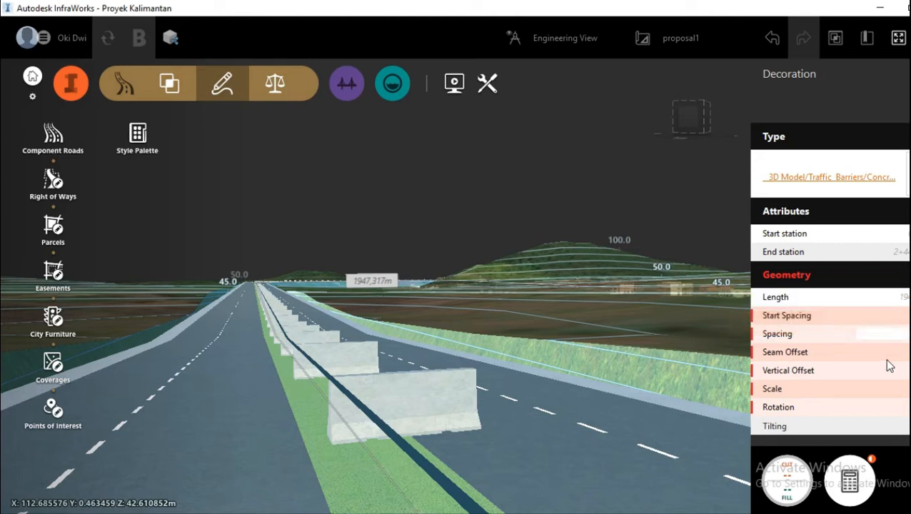
click(886, 407)
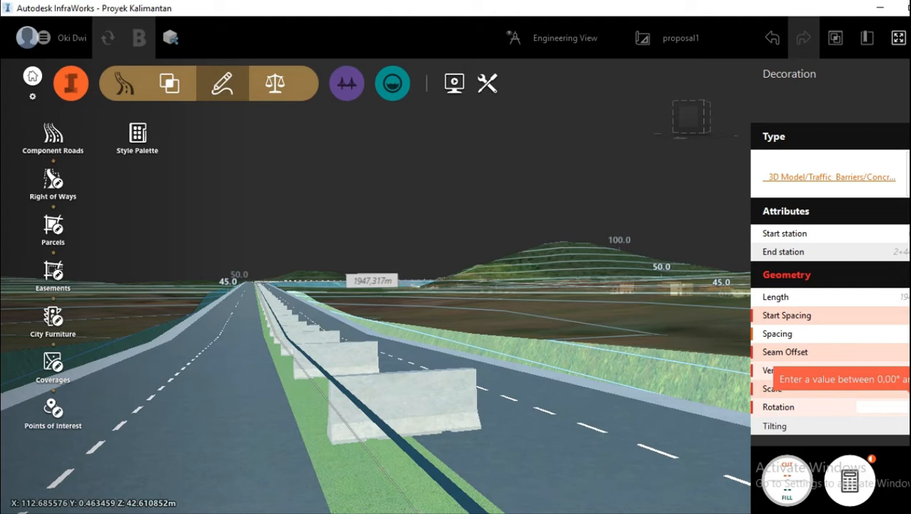
key(Return)
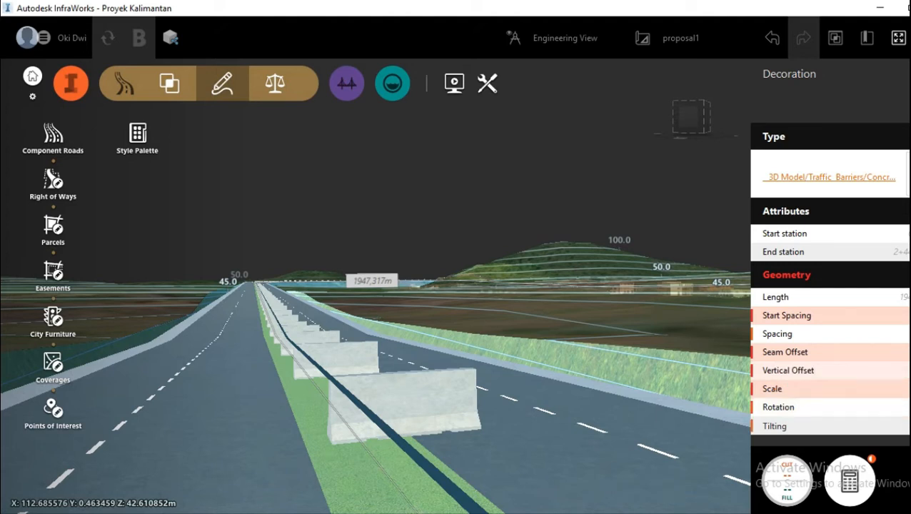
click(680, 319)
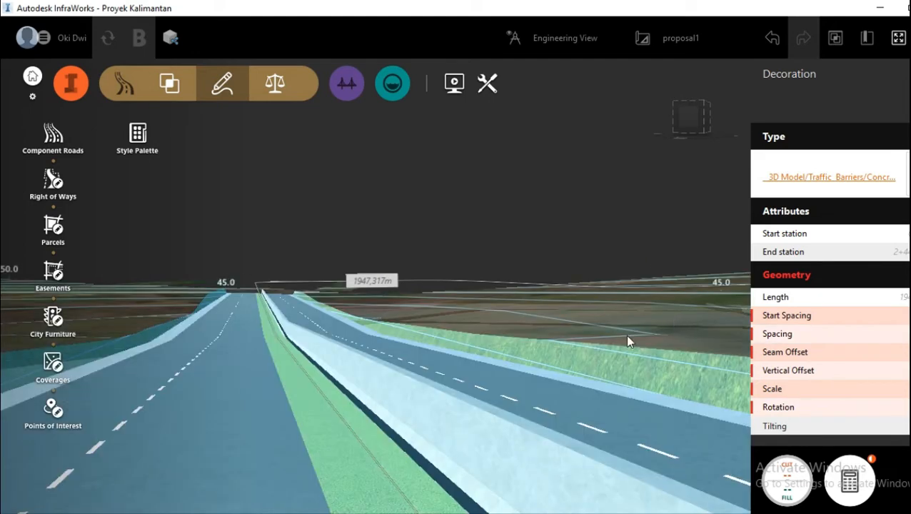
Step: Deselect the barrier decoration and examine the concrete barrier along the median from above and from road level
drag(627, 336, 629, 287)
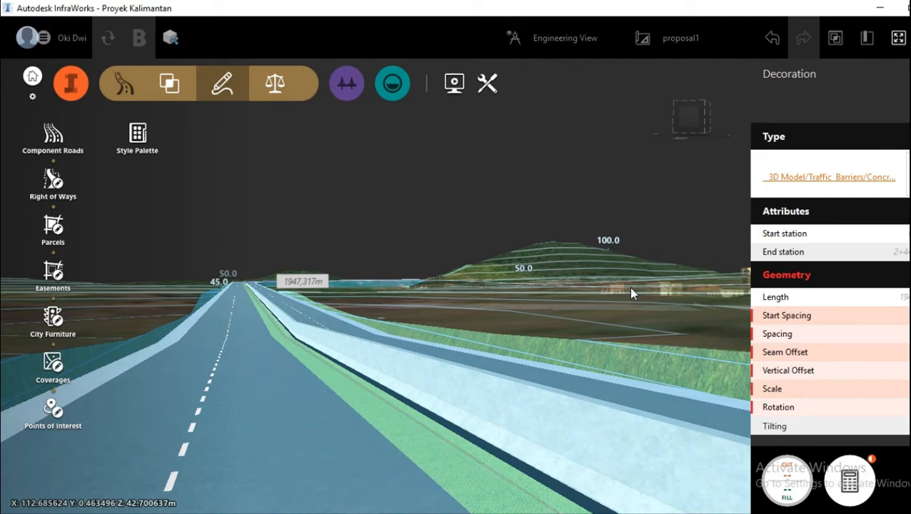
key(Escape)
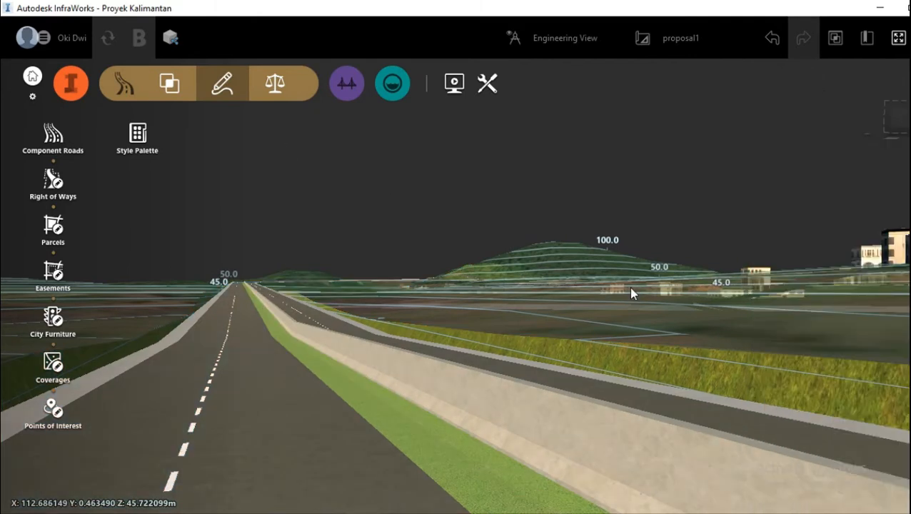
scroll(455, 410, down, 1)
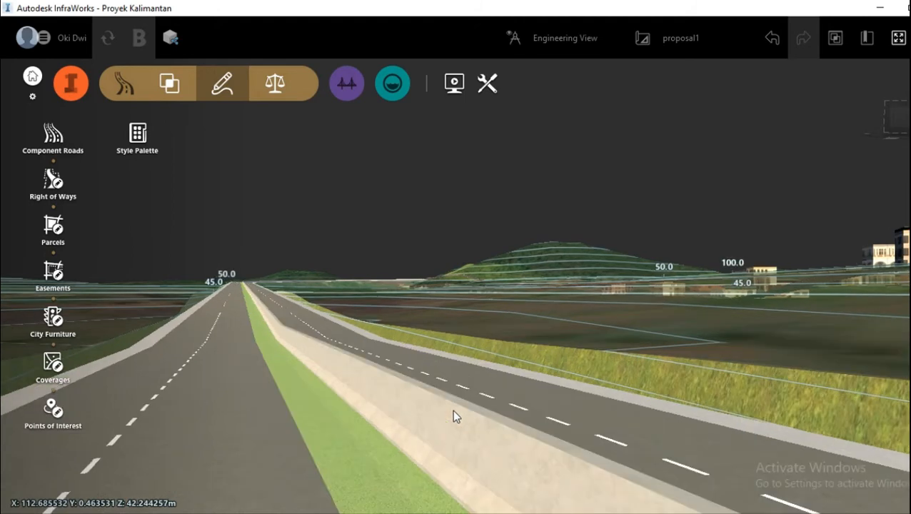
scroll(538, 322, up, 3)
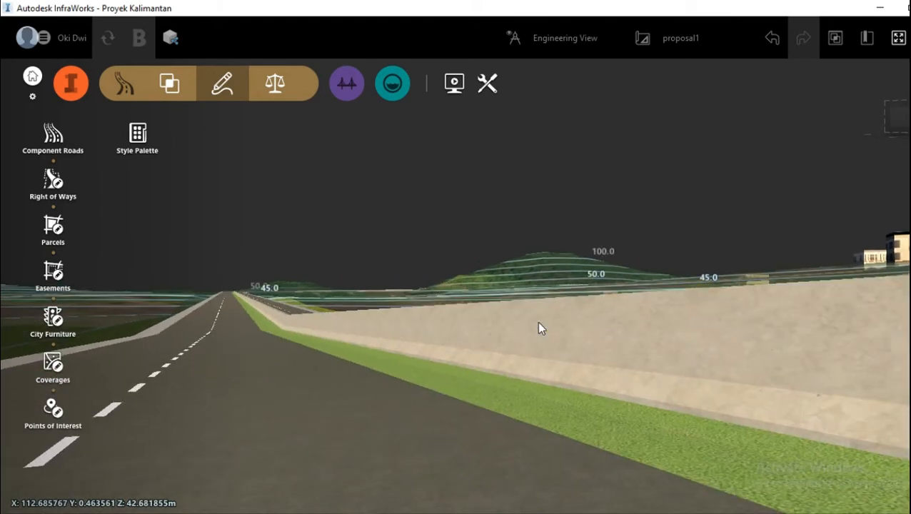
scroll(537, 323, down, 3)
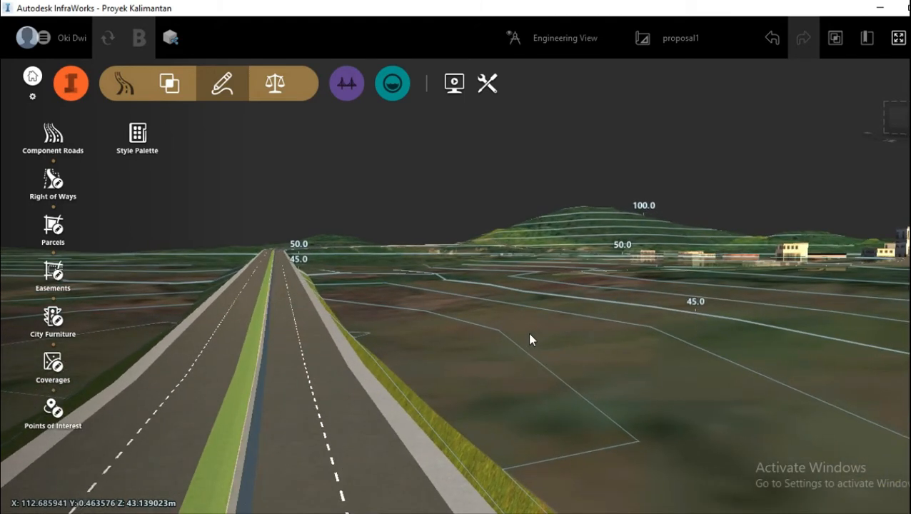
drag(529, 333, 543, 325)
scroll(541, 324, up, 2)
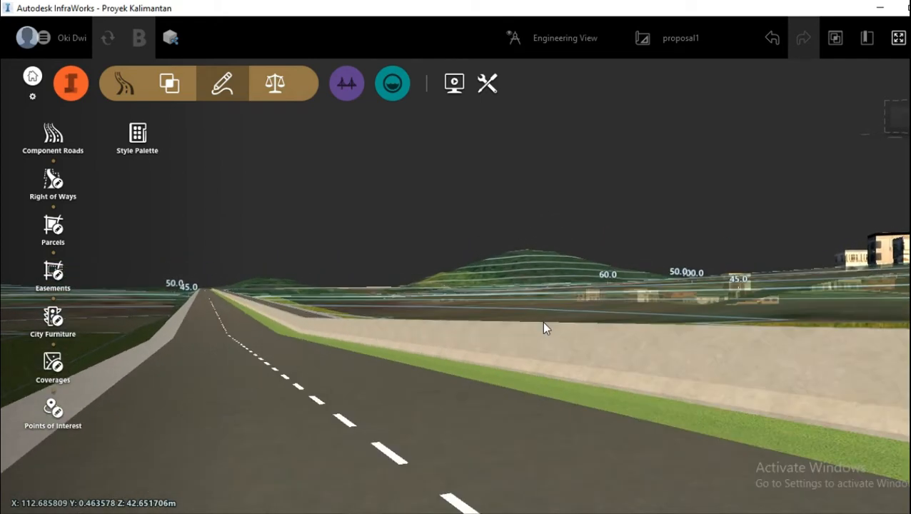
Step: Change the seam offset of the concrete barrier so it runs along the middle of the green median, and deselect it
scroll(469, 406, up, 1)
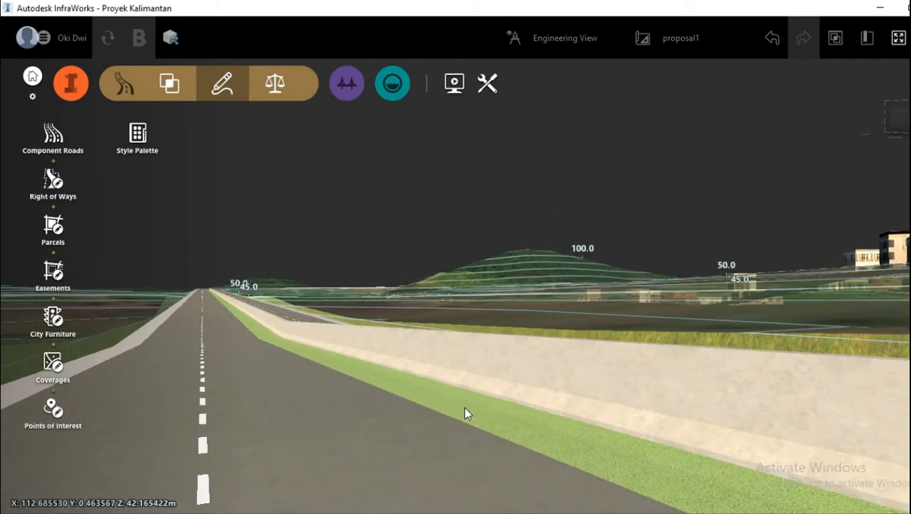
scroll(457, 406, up, 1)
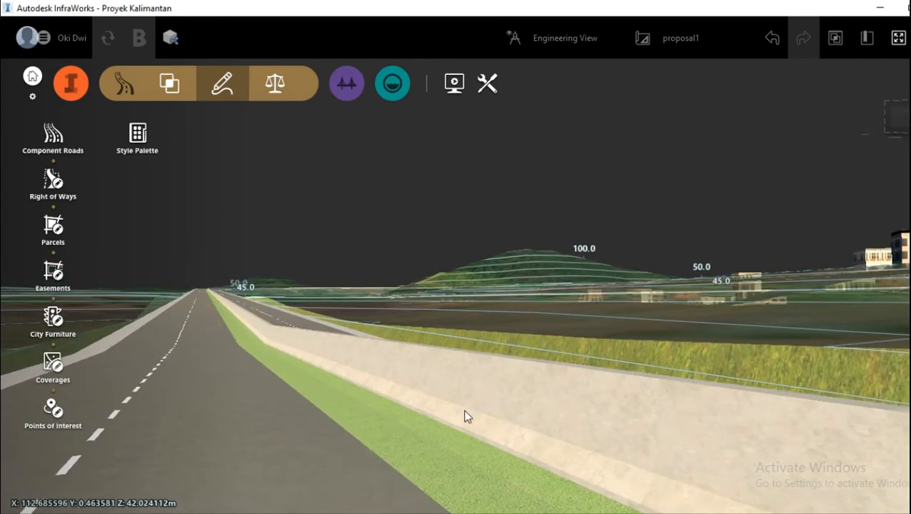
click(447, 436)
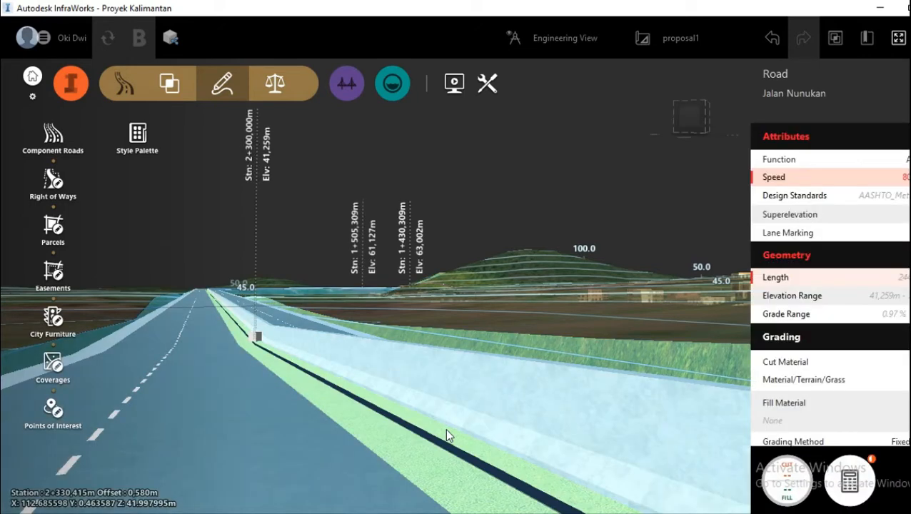
click(472, 403)
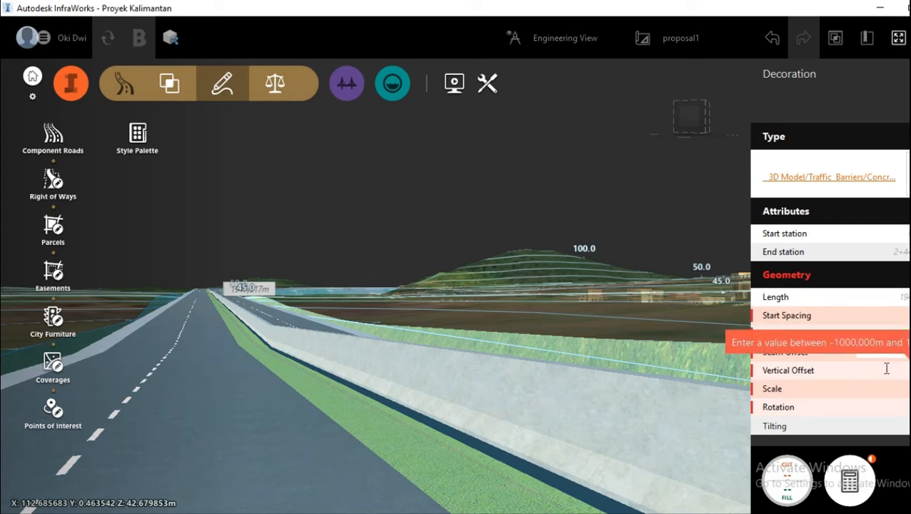
key(Return)
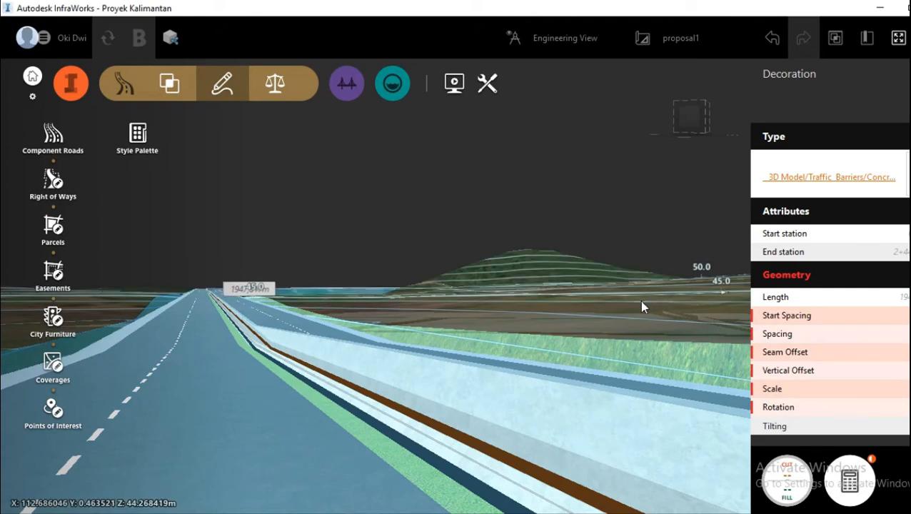
mouse_move(642, 302)
mouse_down()
mouse_move(638, 315)
mouse_move(637, 303)
mouse_up()
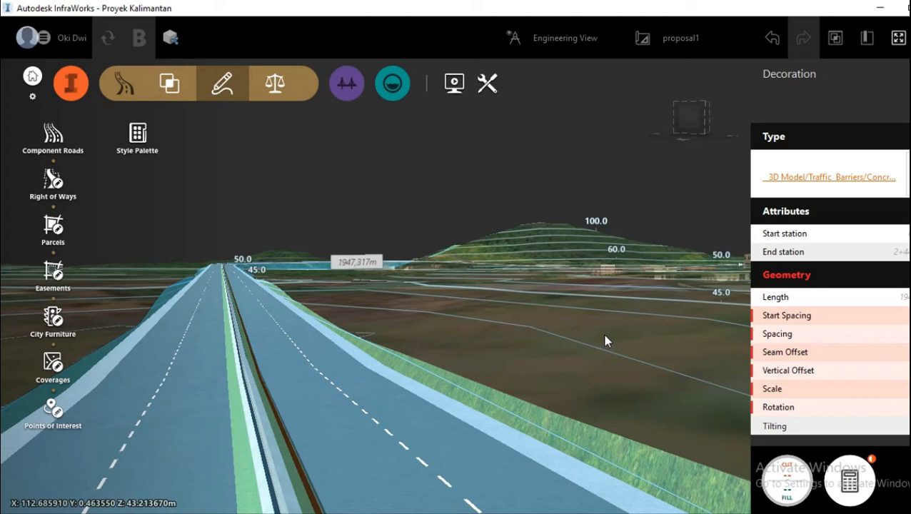
key(Escape)
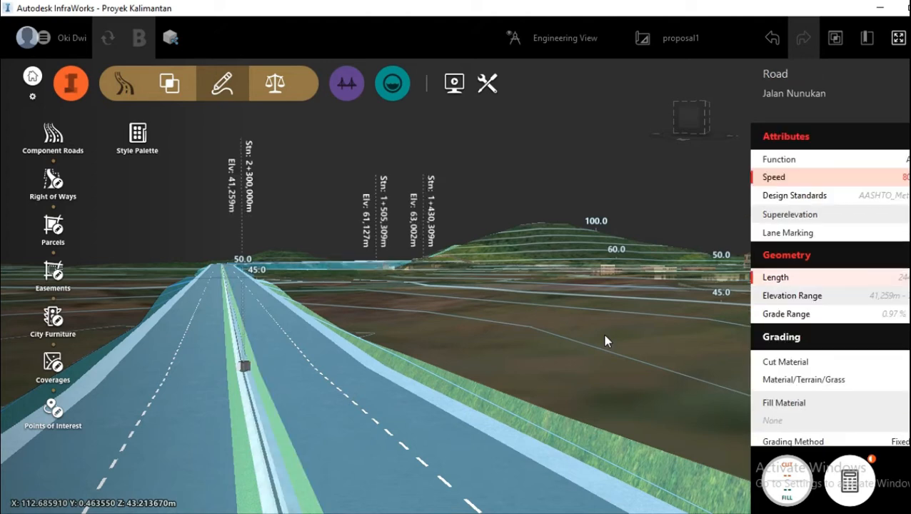
key(Escape)
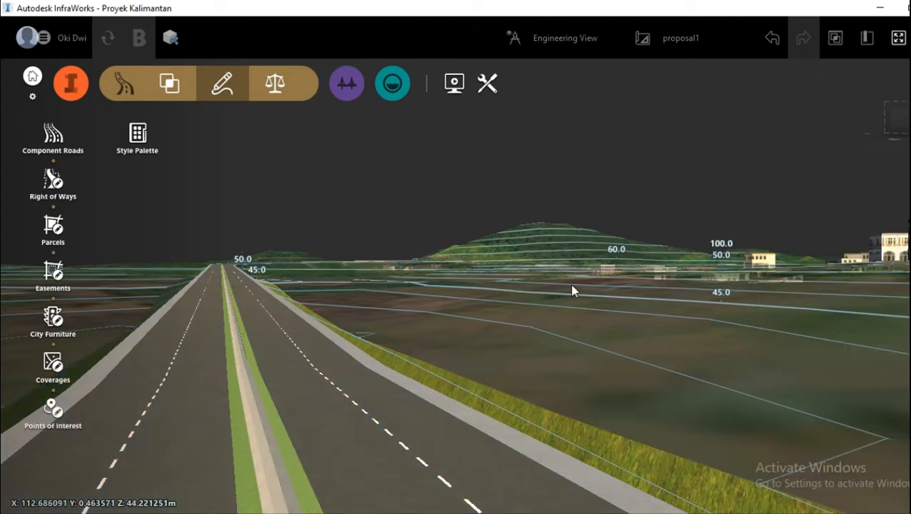
Step: Search the road decoration library for "lam" and place the Street Lamp decoration along the left outer edge of Jalan Nunukan
drag(525, 331, 343, 344)
click(225, 431)
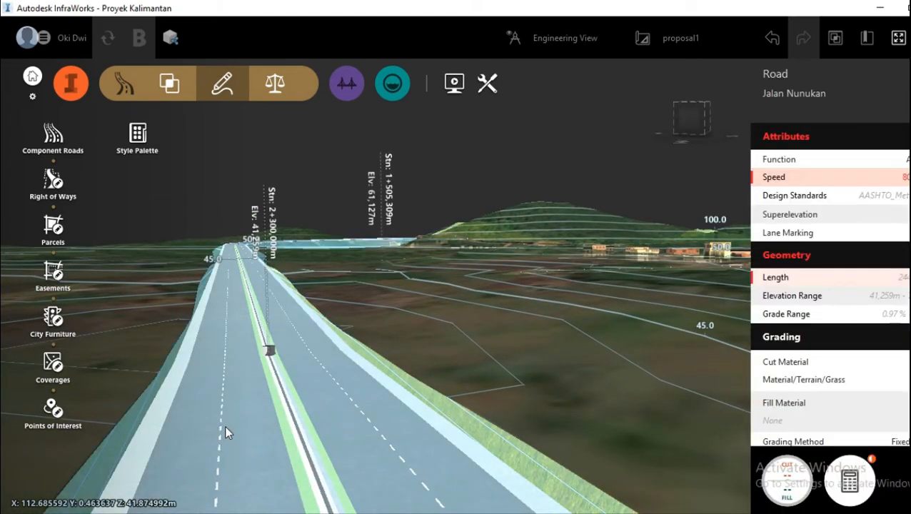
right_click(225, 431)
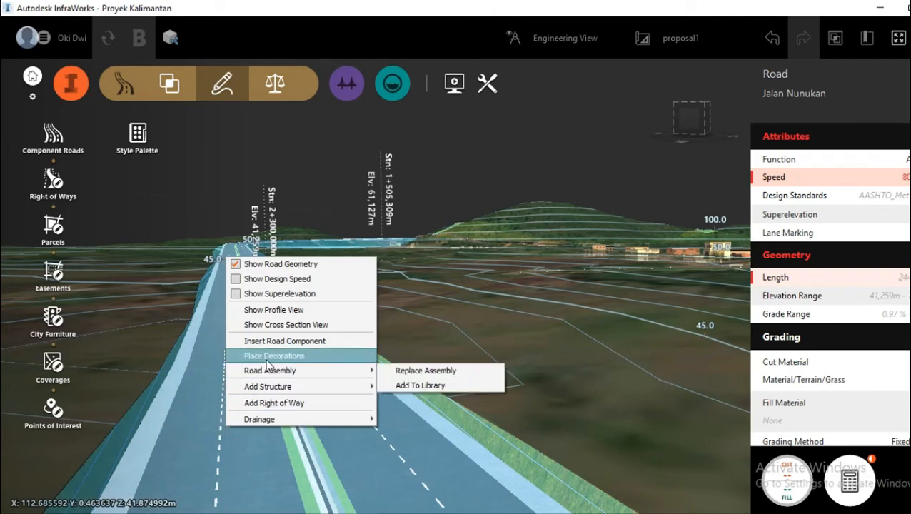
click(267, 359)
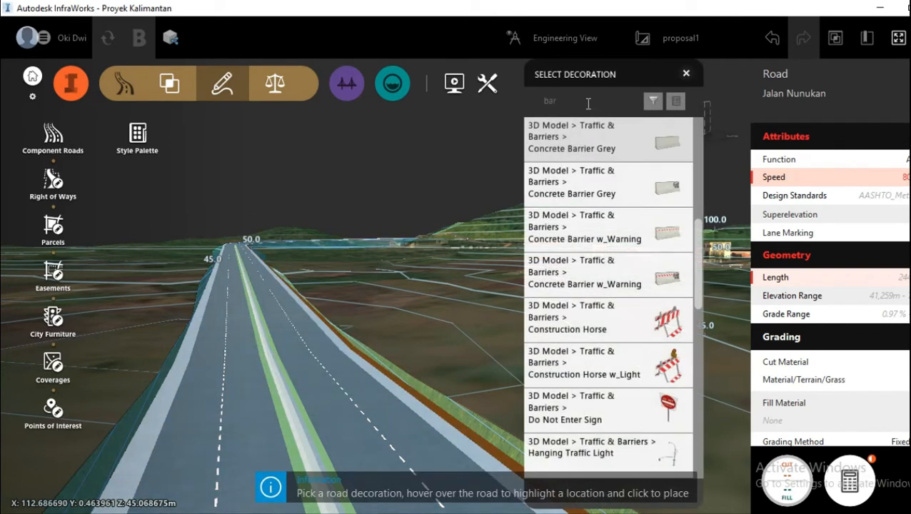
click(587, 103)
key(BackSpace)
key(BackSpace)
key(BackSpace)
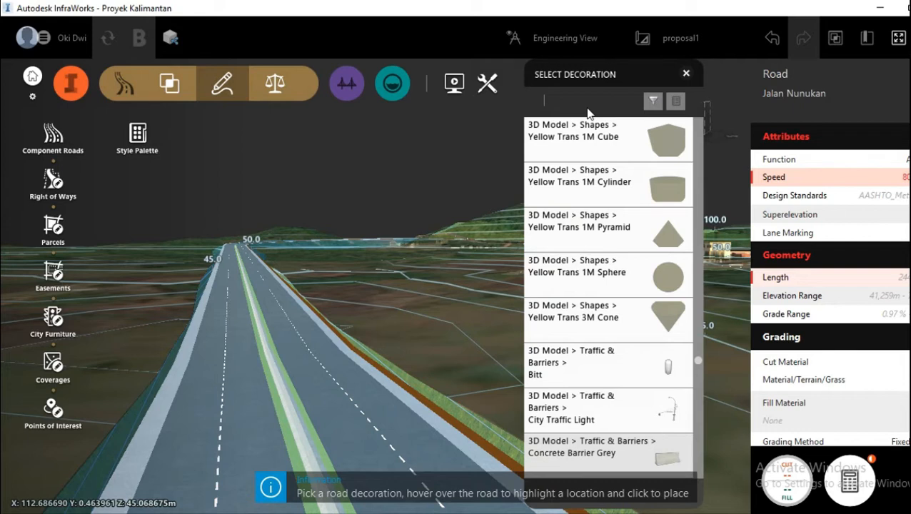
text(lam)
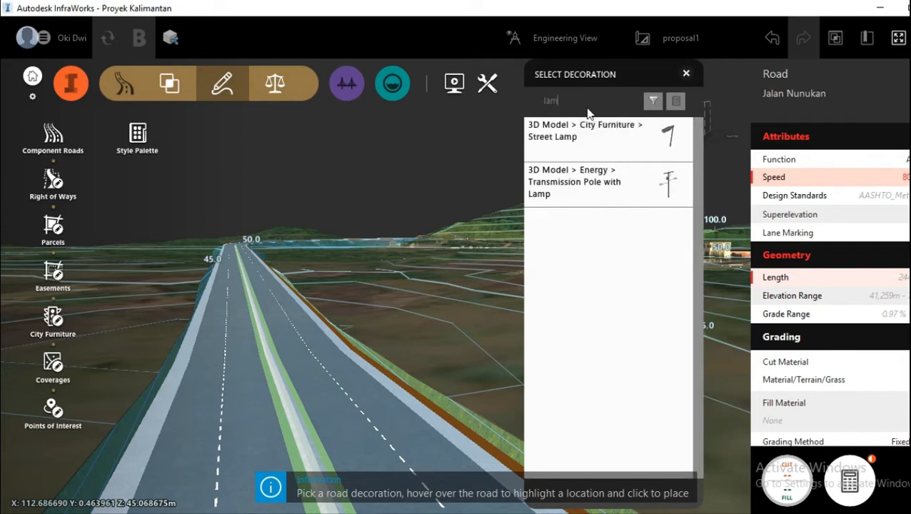
click(561, 156)
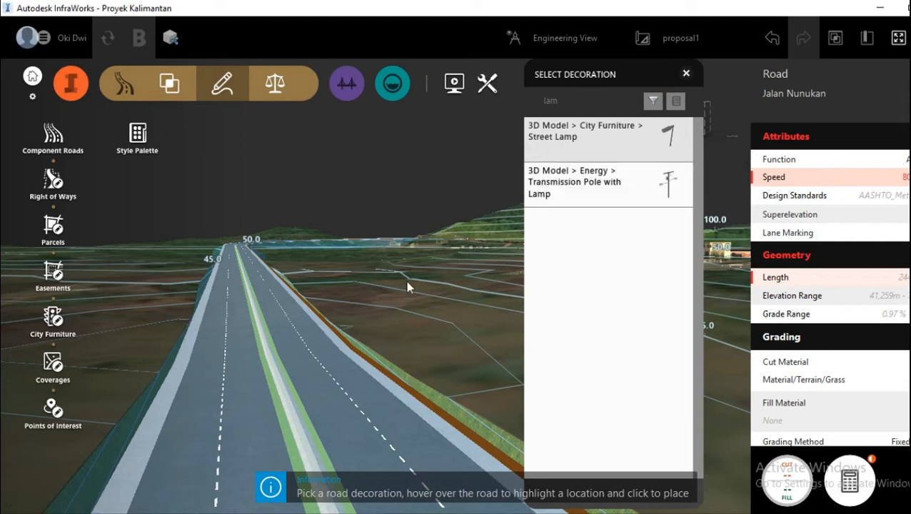
click(138, 421)
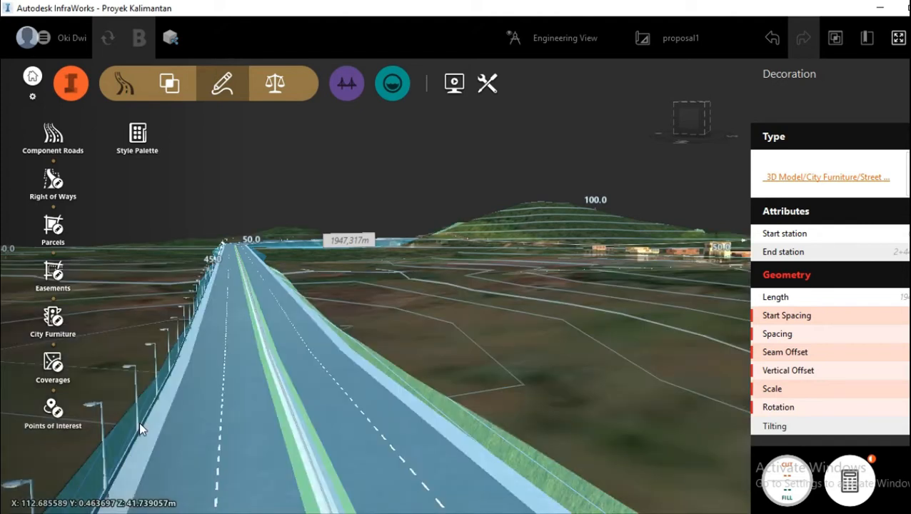
Step: Change the spacing and rotation of the street lamps on the road's left edge so their arms point over the roadway
drag(395, 321, 391, 319)
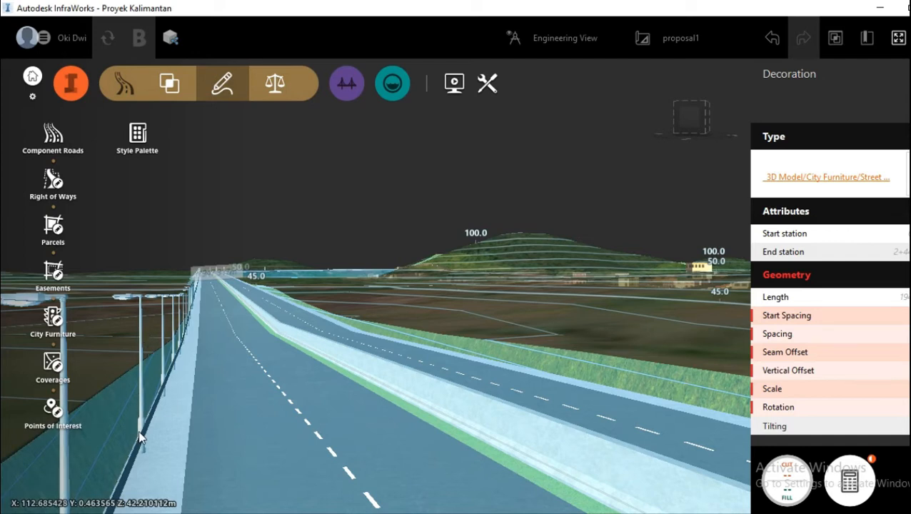
scroll(138, 431, up, 1)
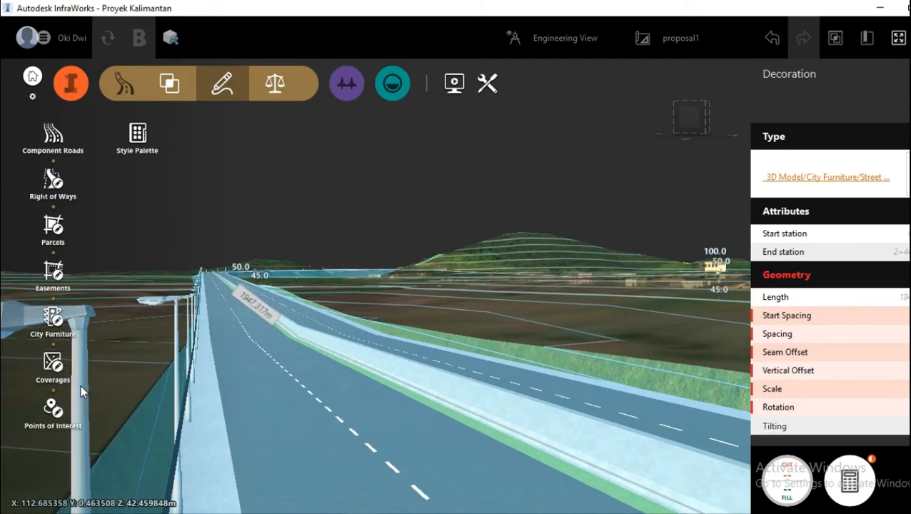
drag(83, 386, 83, 387)
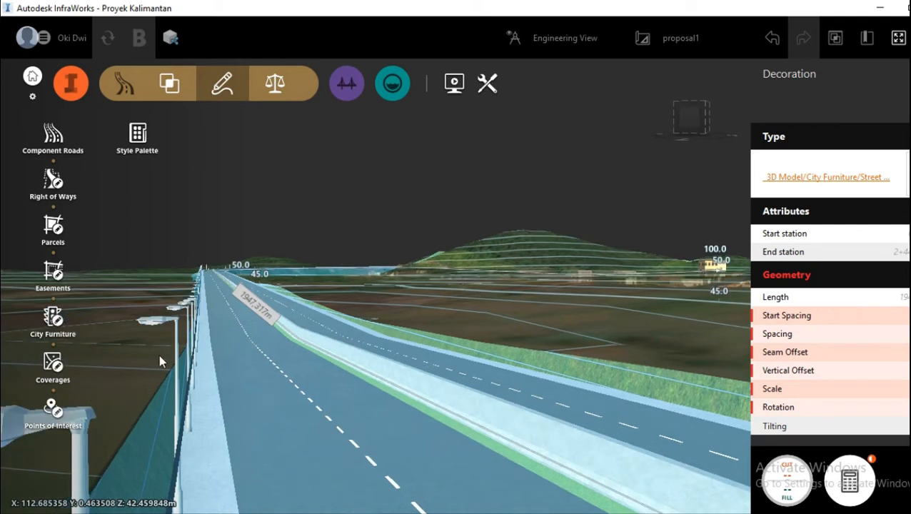
click(233, 335)
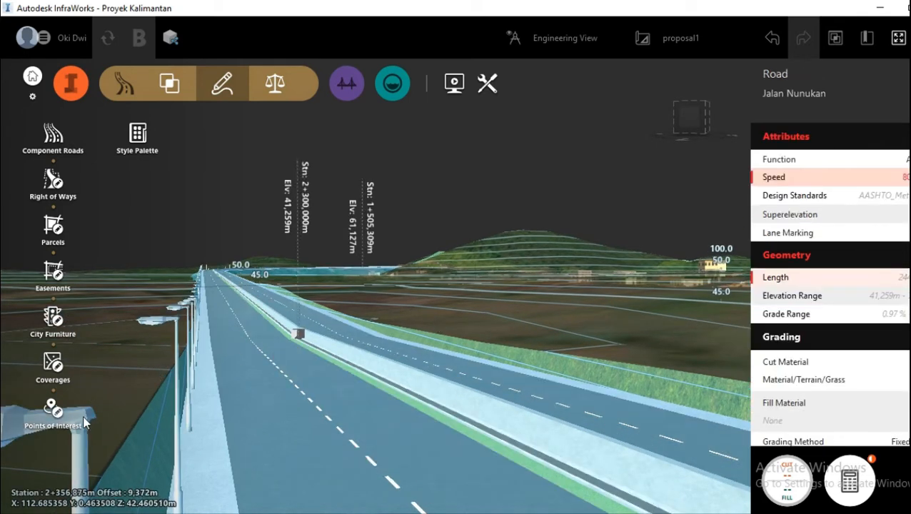
click(96, 415)
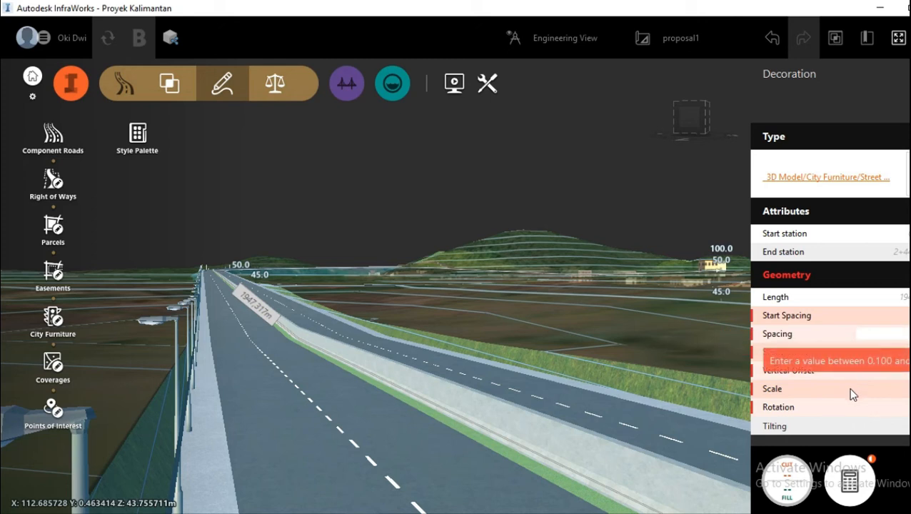
click(883, 408)
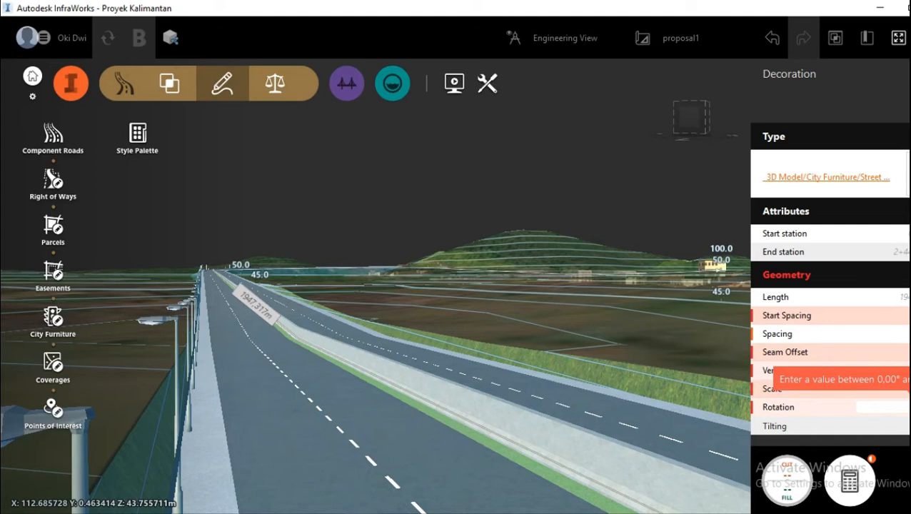
key(Return)
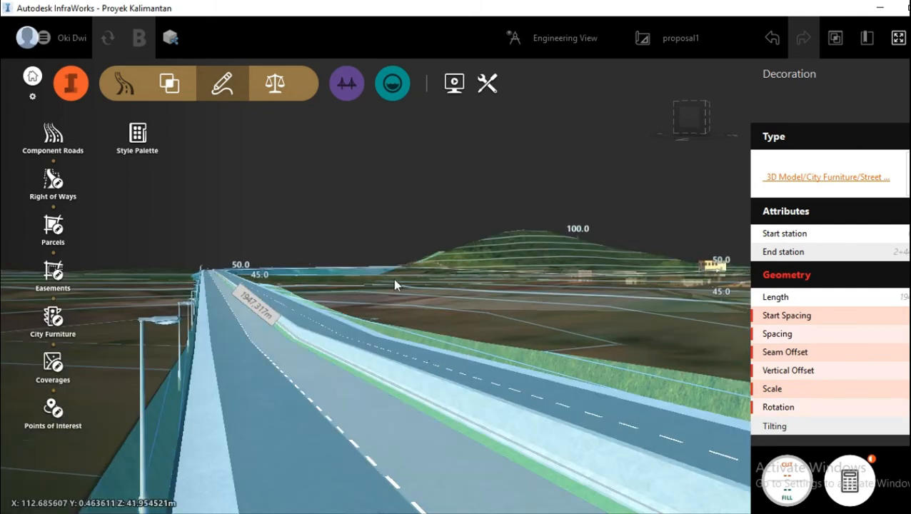
Step: Examine the row of street lamps along the road from above and from road level, and deselect the lamps and the road
scroll(392, 277, up, 3)
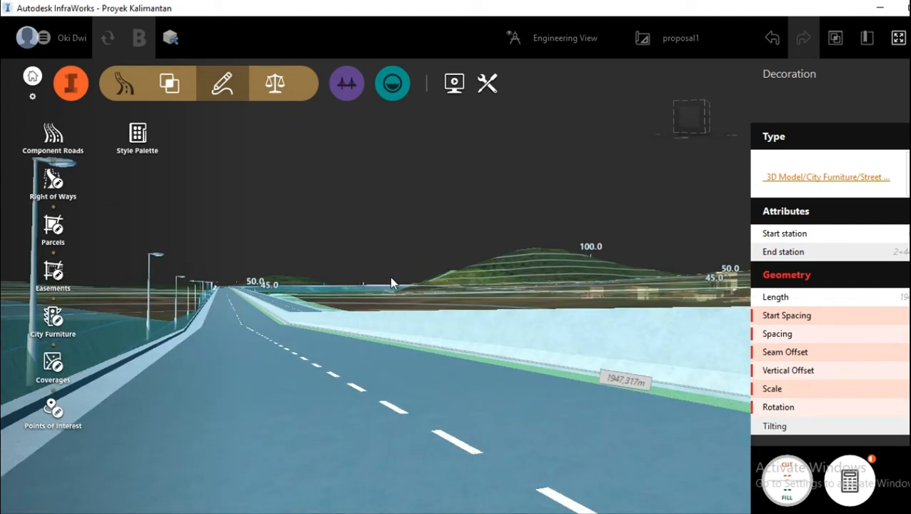
scroll(391, 282, down, 5)
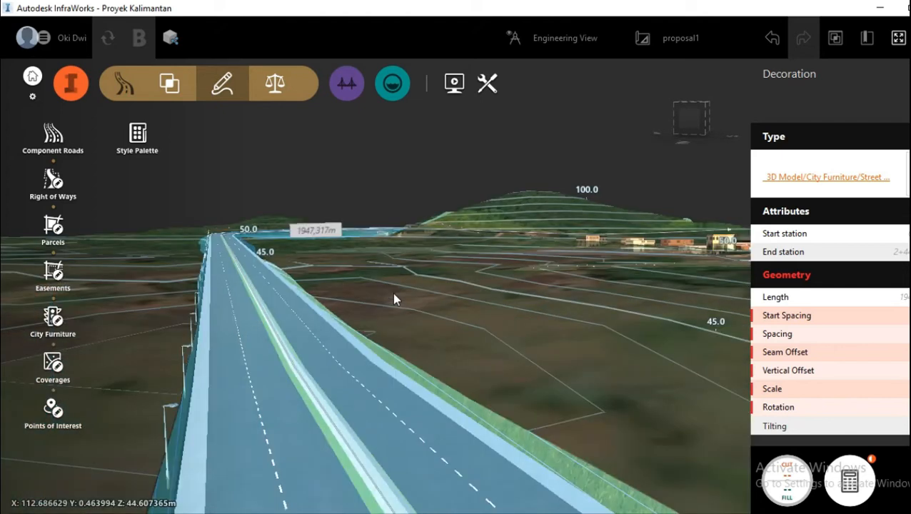
scroll(393, 288, up, 3)
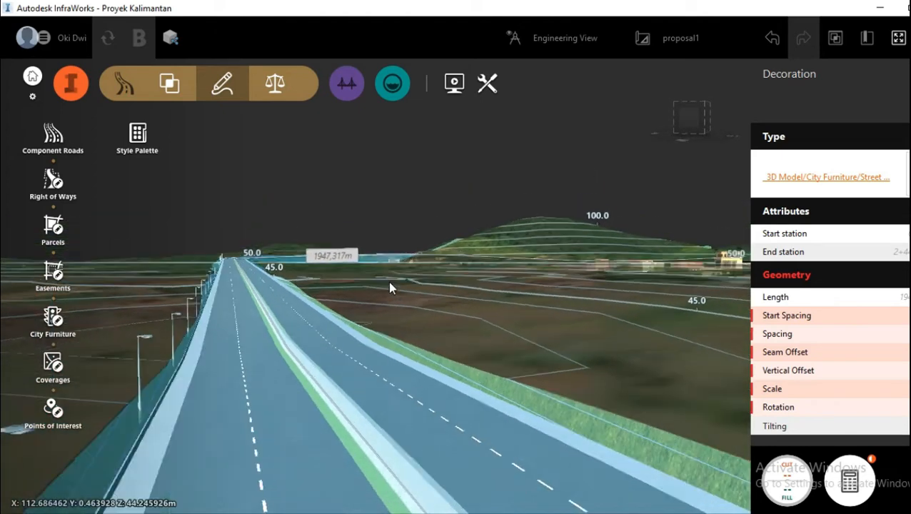
scroll(391, 284, up, 3)
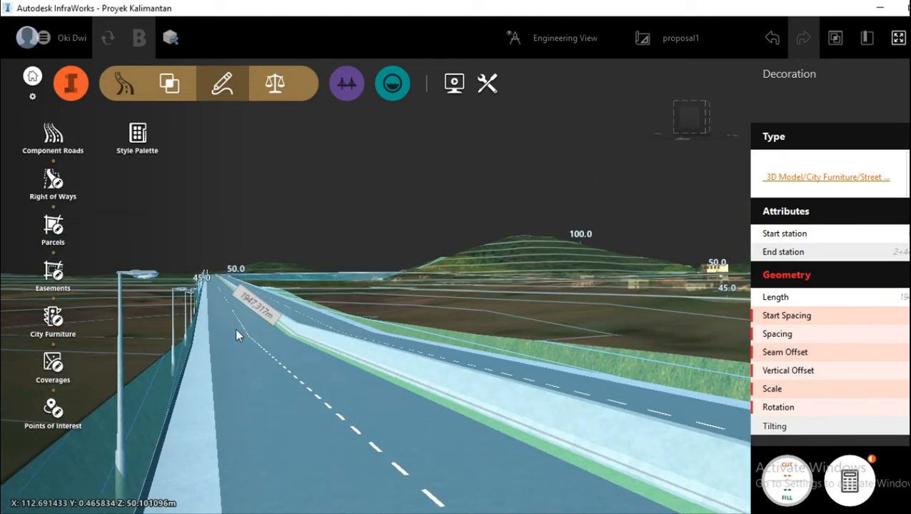
scroll(202, 275, up, 1)
scroll(402, 294, down, 1)
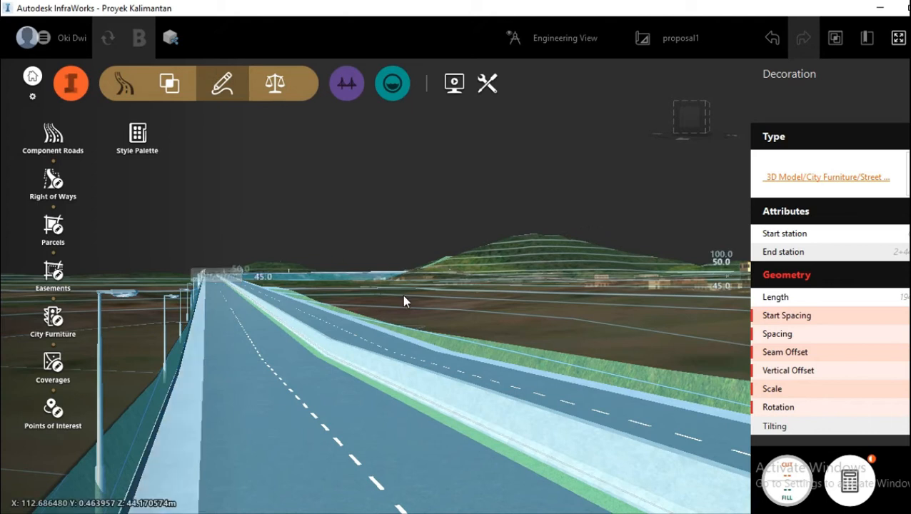
drag(403, 295, 436, 290)
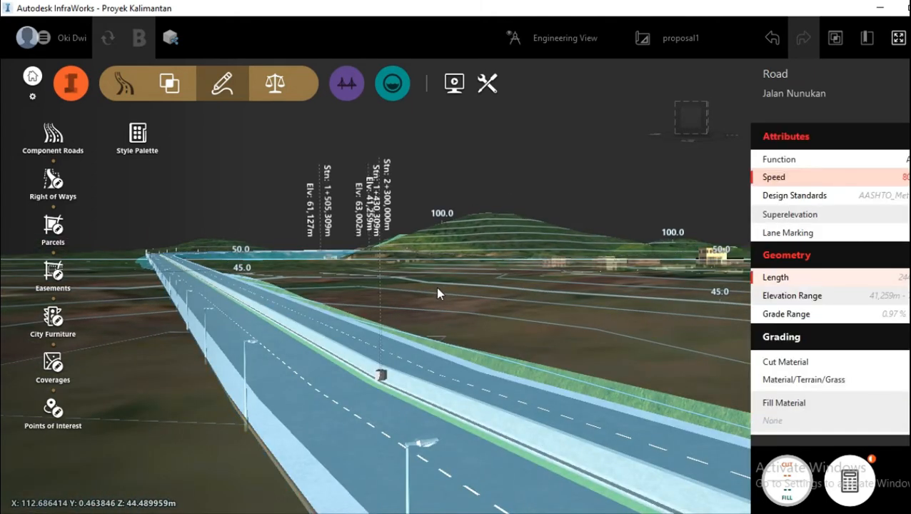
key(Escape)
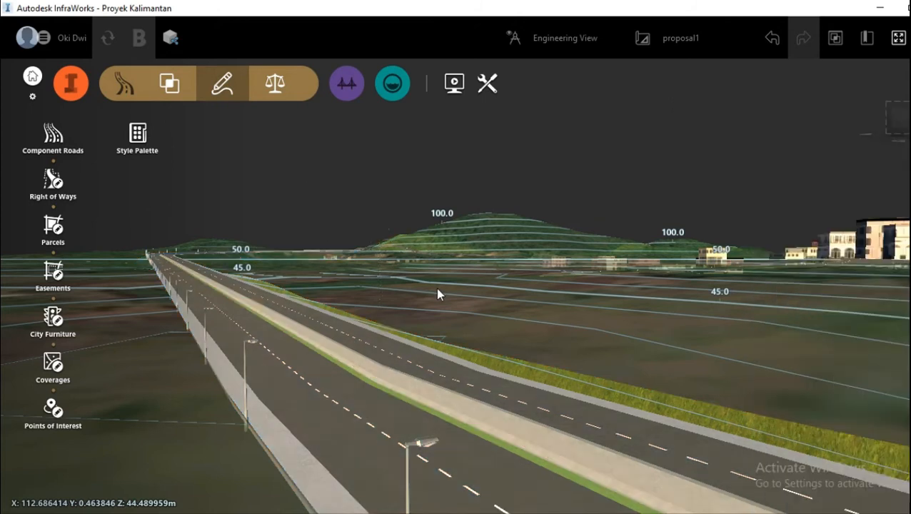
scroll(222, 319, up, 5)
scroll(203, 307, up, 3)
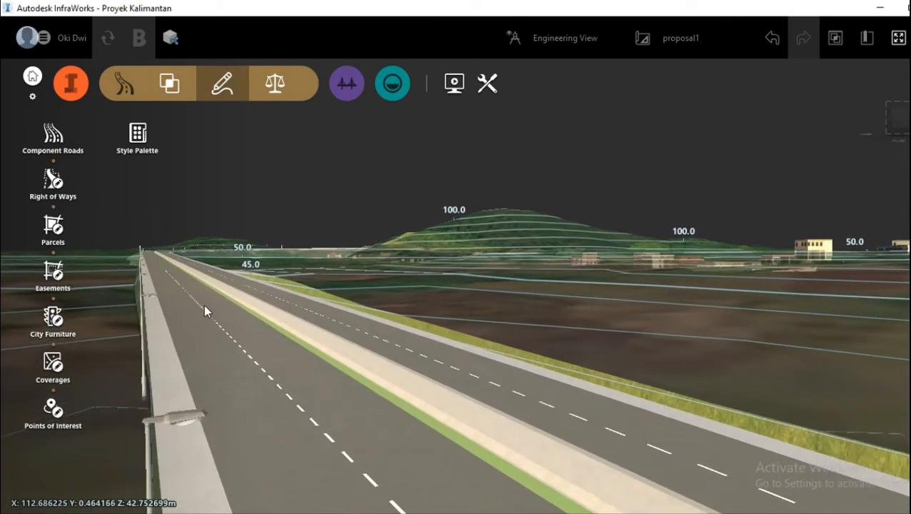
Step: Insert the Jersey Barrier assembly component into Jalan Nunukan along the outer edge of the carriageway opposite the street lamps
drag(204, 305, 182, 319)
drag(342, 351, 256, 390)
click(256, 388)
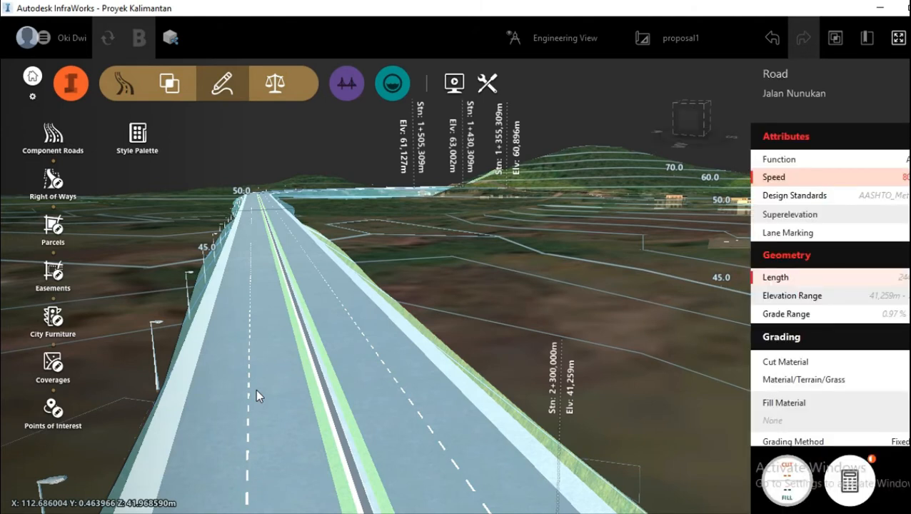
right_click(256, 389)
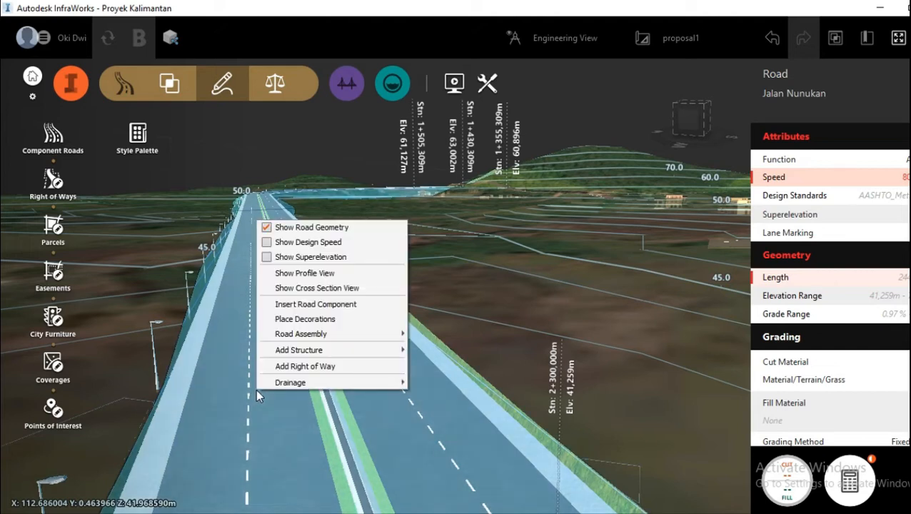
click(307, 304)
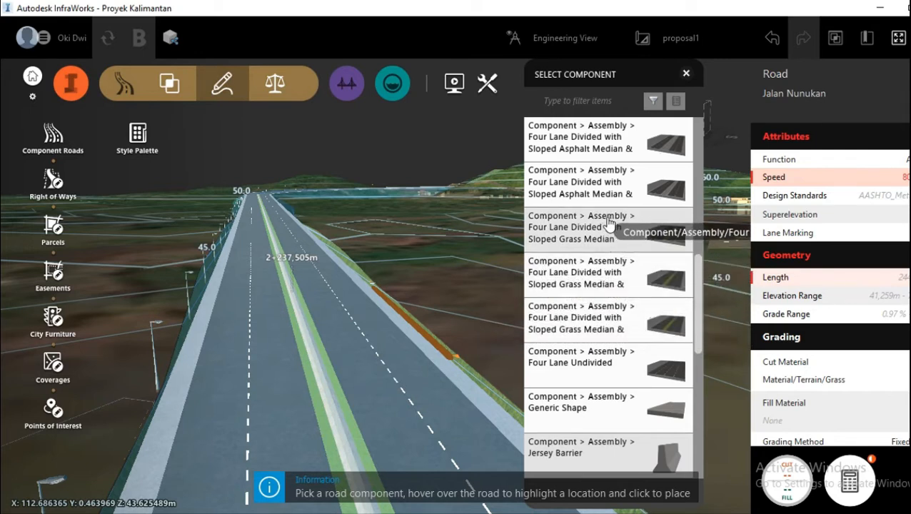
scroll(608, 225, down, 2)
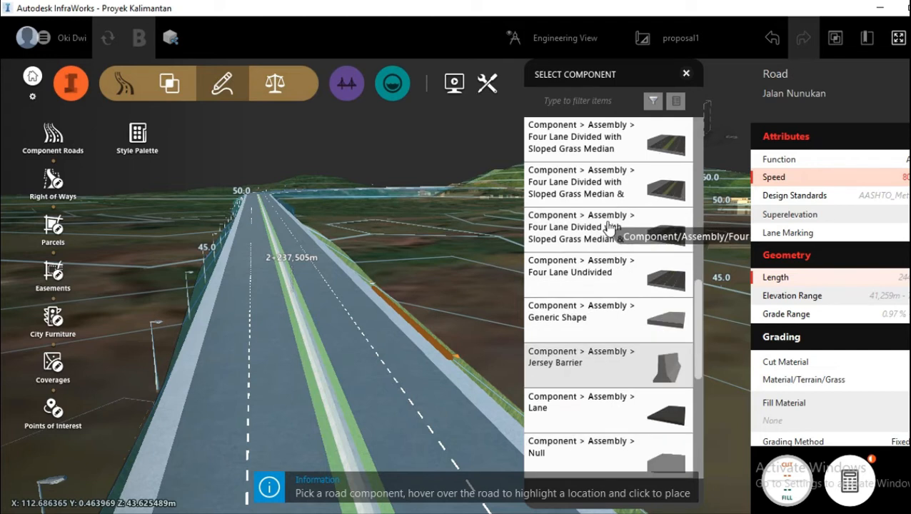
scroll(580, 355, down, 3)
scroll(583, 357, up, 2)
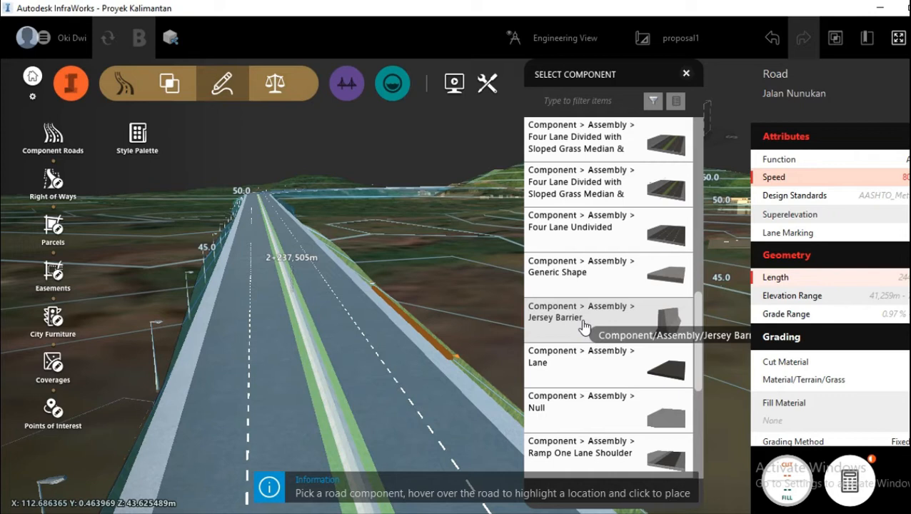
click(583, 326)
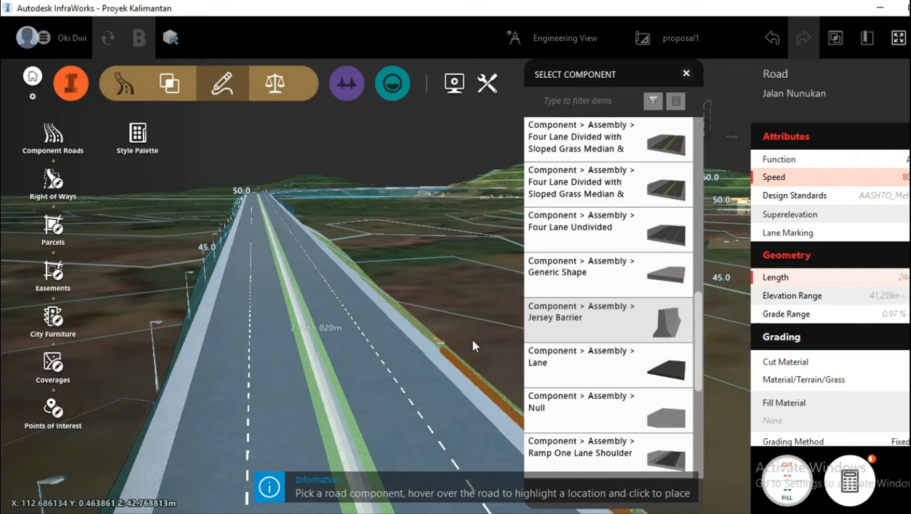
click(434, 365)
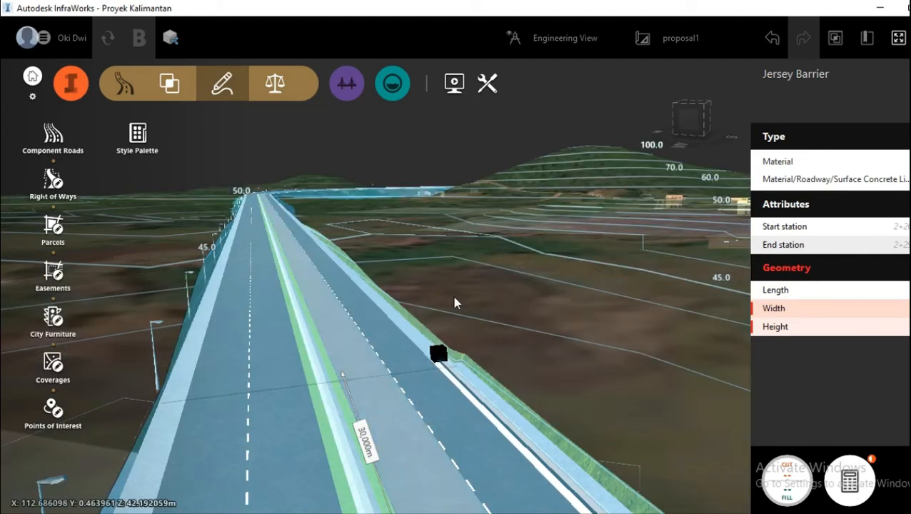
Step: Extend the far end of the new Jersey barrier by aligning its end station to End of road
drag(459, 296, 438, 279)
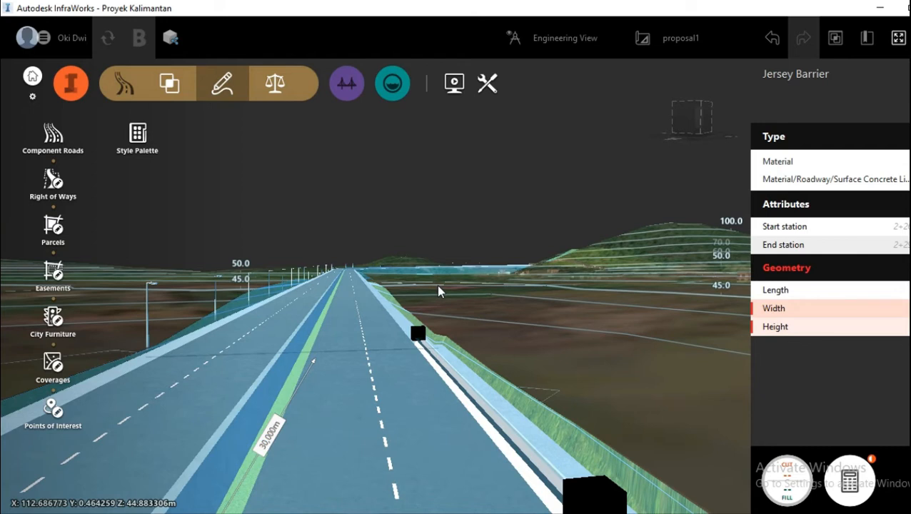
scroll(438, 286, down, 2)
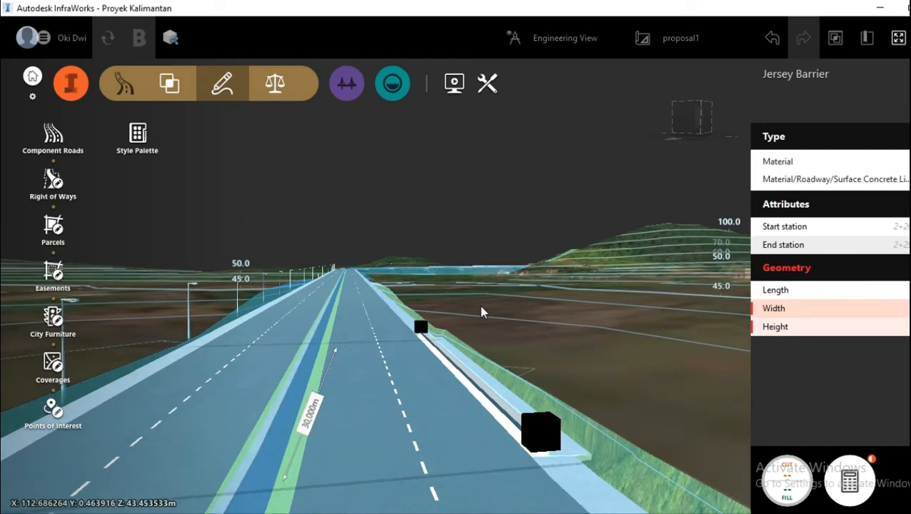
scroll(500, 325, up, 2)
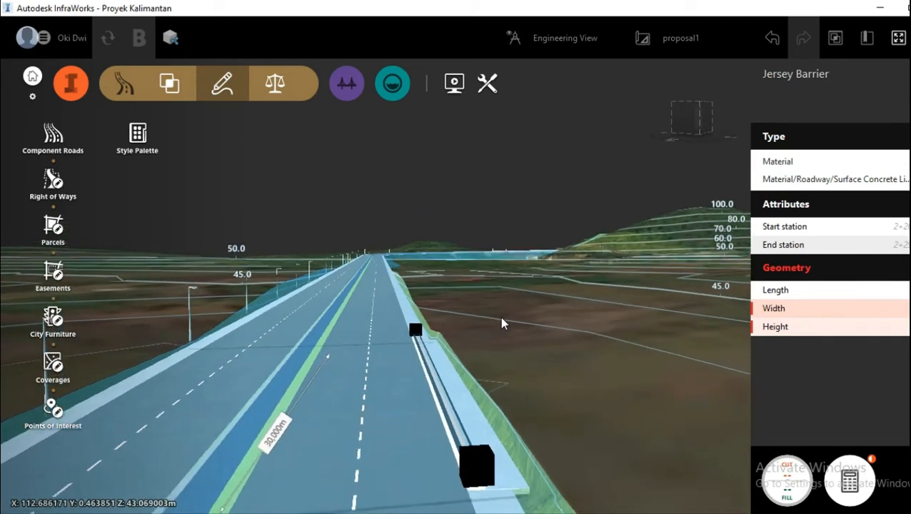
scroll(501, 322, down, 2)
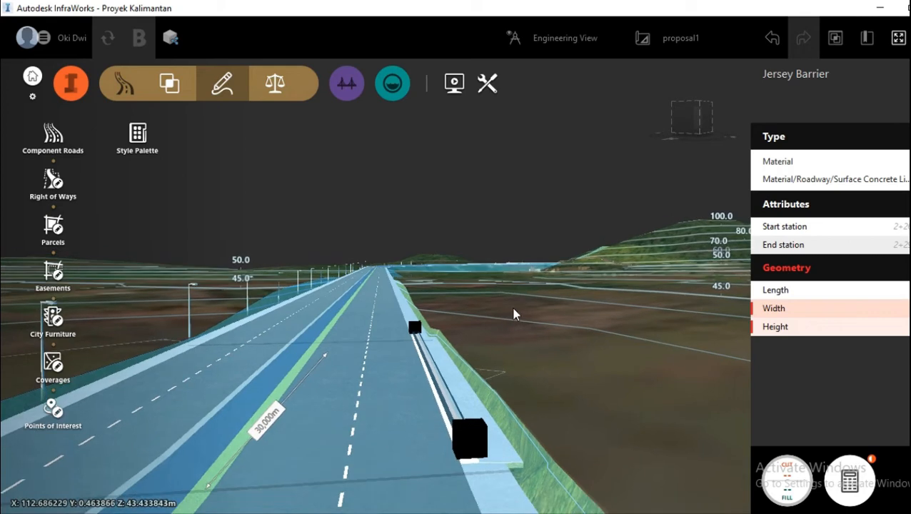
scroll(513, 313, down, 2)
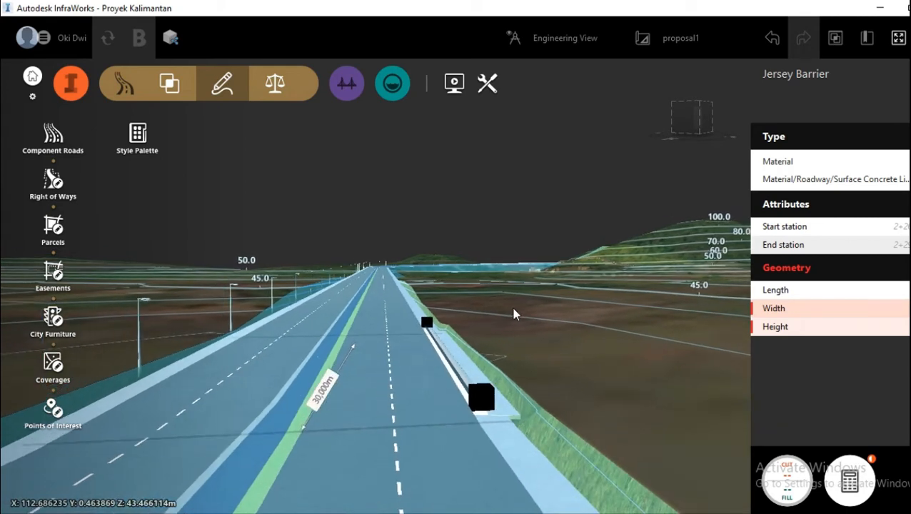
click(483, 405)
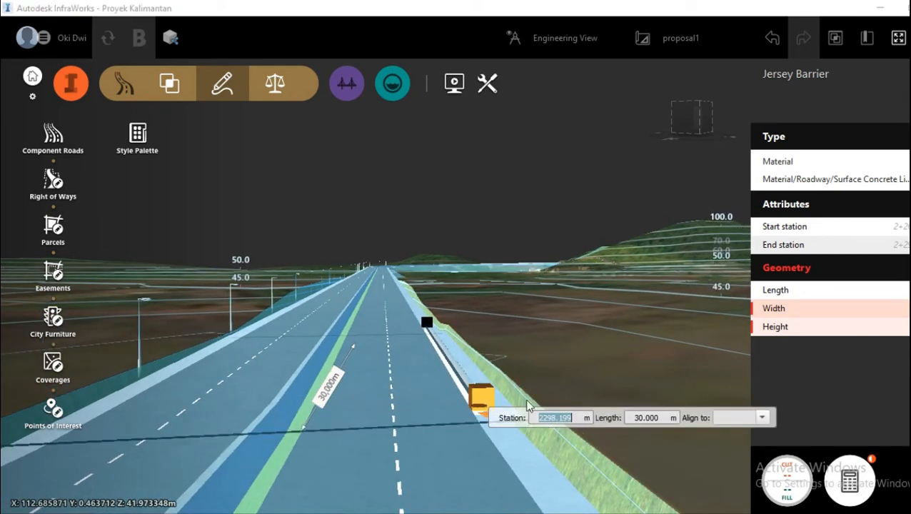
click(762, 419)
click(743, 440)
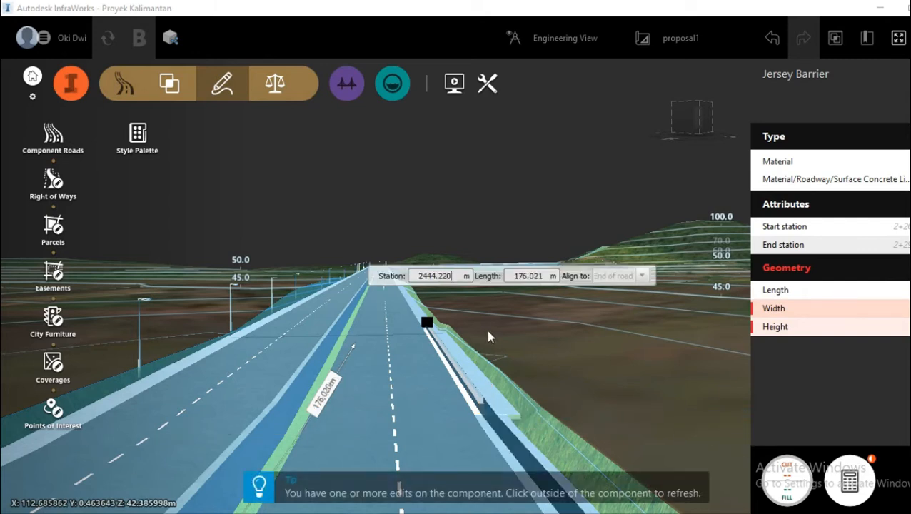
Step: Align the start station of the Jersey barrier to Start of road and refresh the component
click(426, 322)
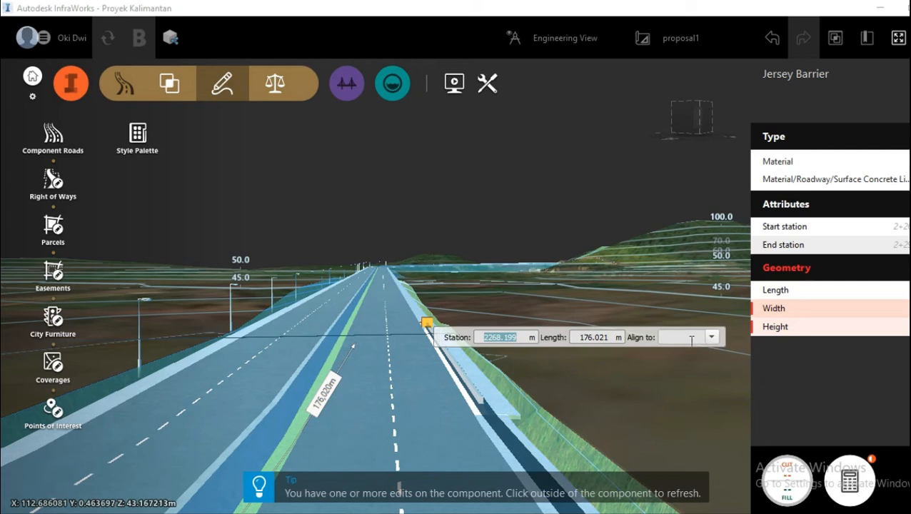
click(718, 340)
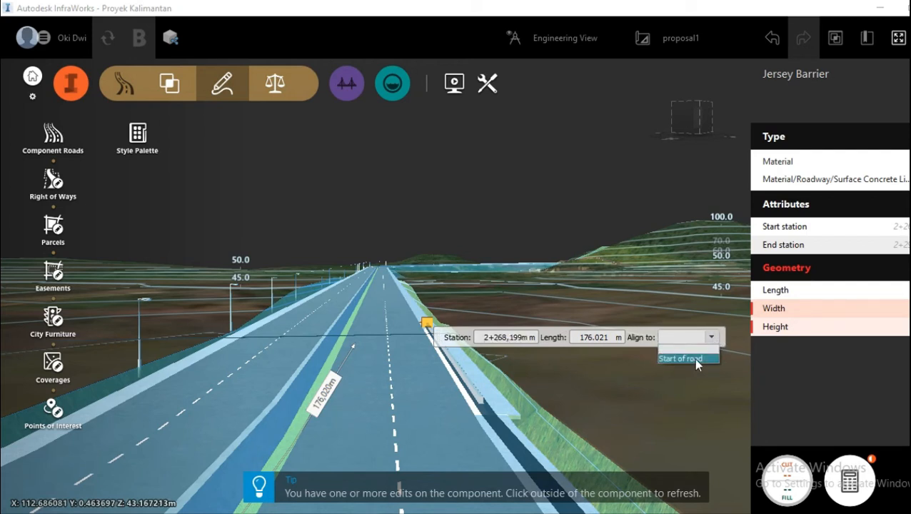
click(694, 357)
click(643, 400)
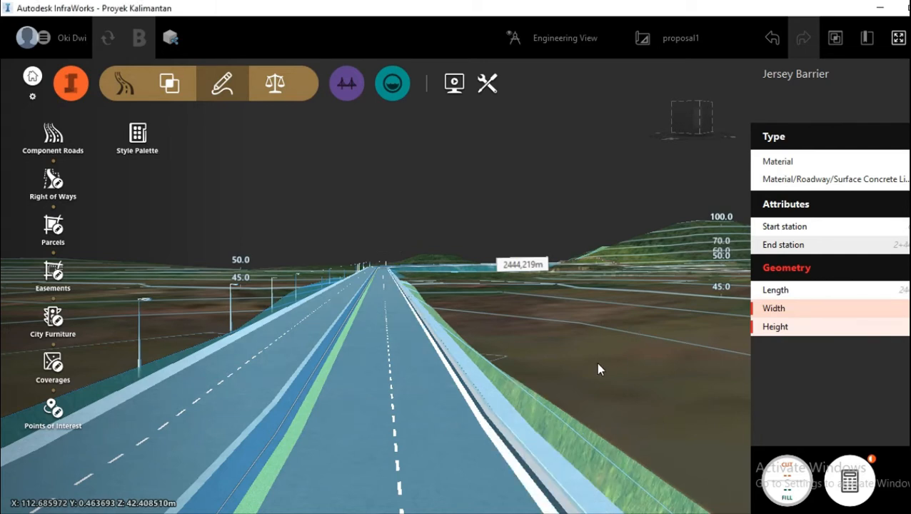
Step: Deselect the Jersey barrier and the road, and examine the outer and median barriers from road level and from above
drag(598, 364, 590, 362)
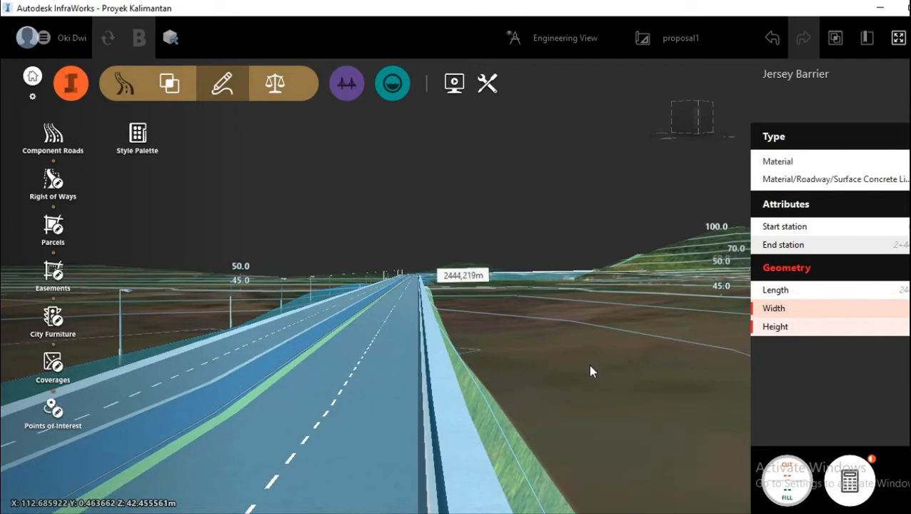
key(Escape)
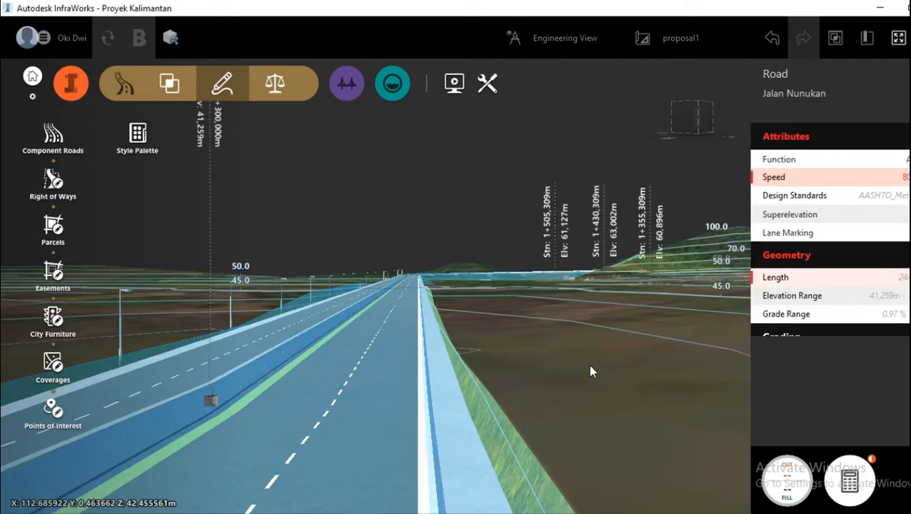
click(590, 371)
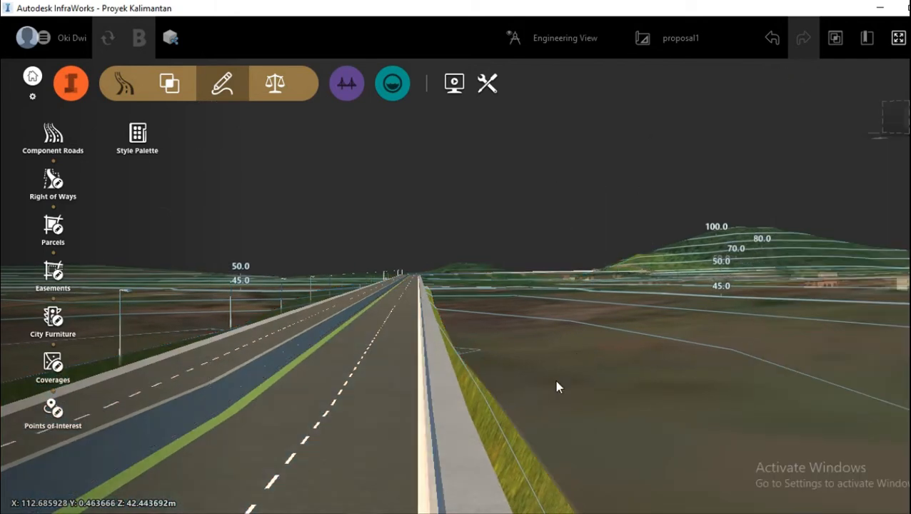
drag(555, 379, 555, 373)
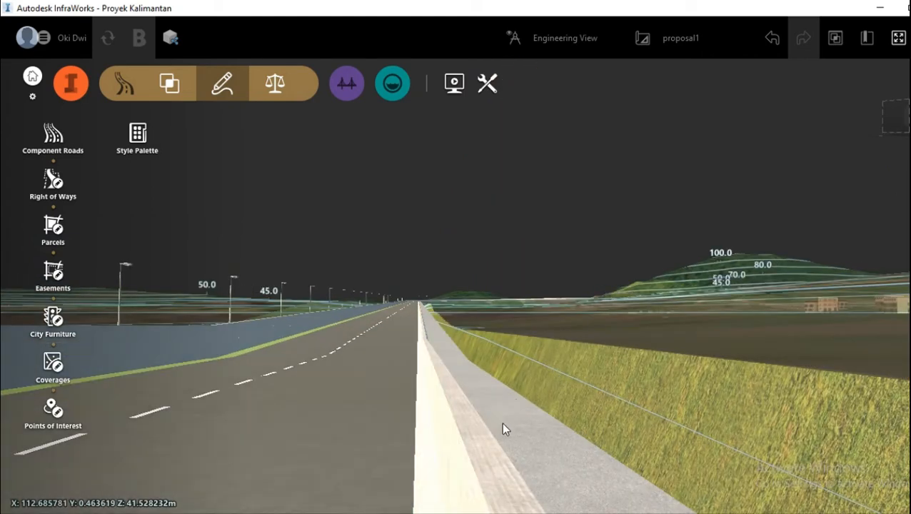
drag(619, 320, 639, 324)
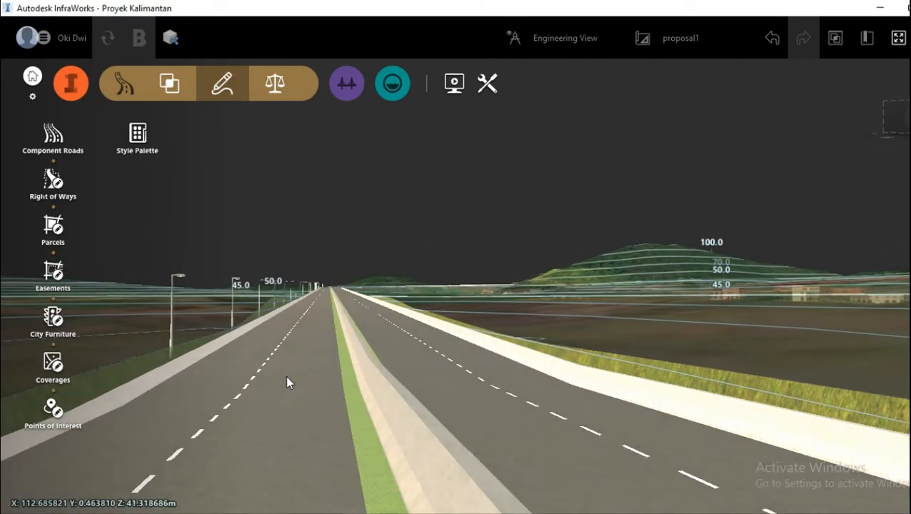
middle_drag(287, 378, 248, 367)
drag(320, 374, 326, 380)
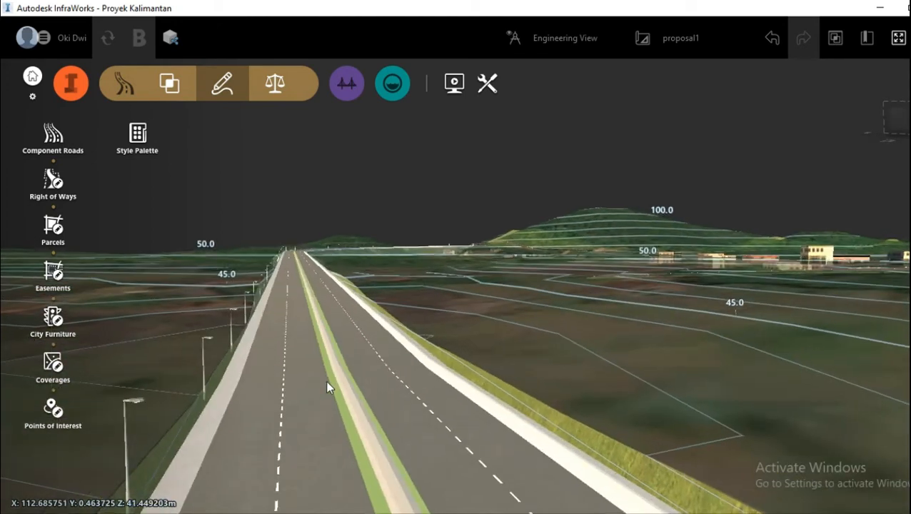
click(259, 415)
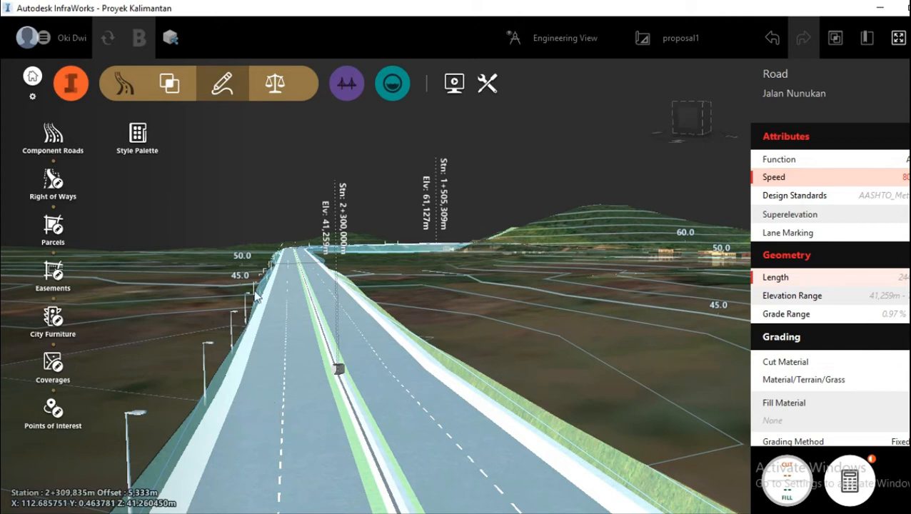
click(121, 87)
click(126, 94)
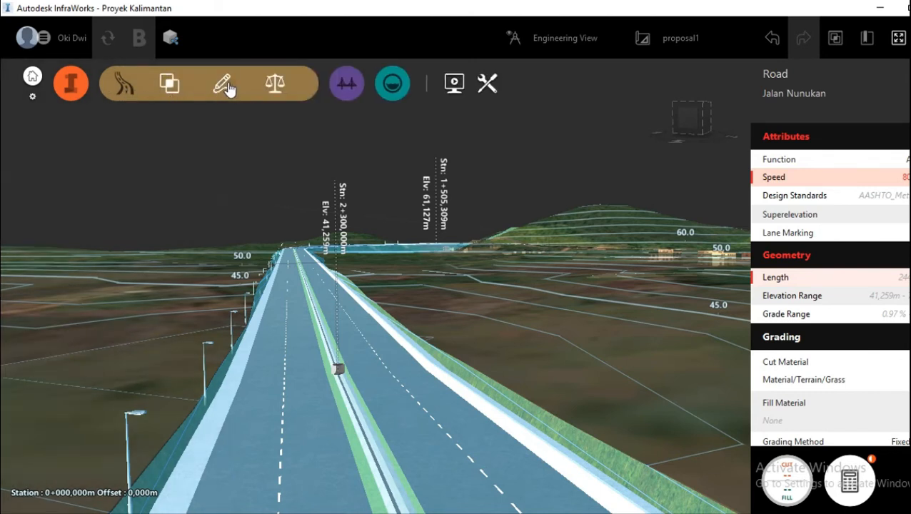
click(225, 90)
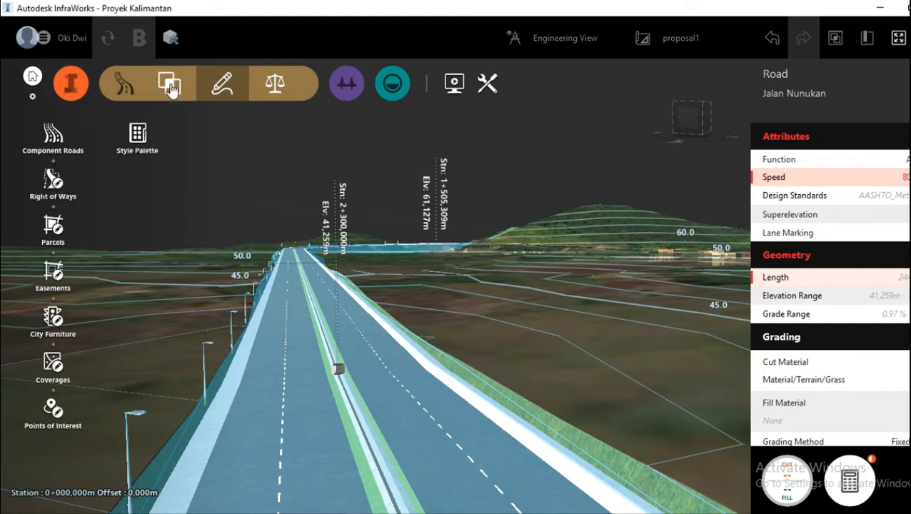
click(127, 91)
click(124, 92)
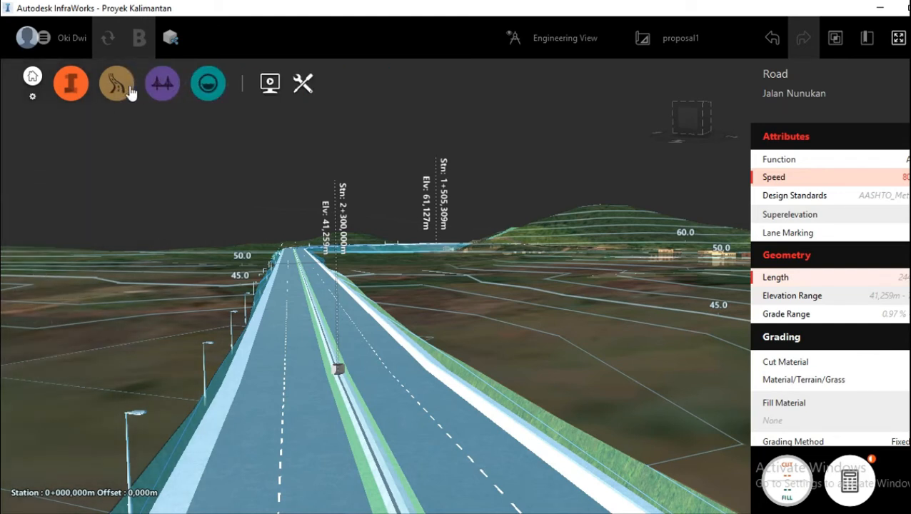
click(83, 90)
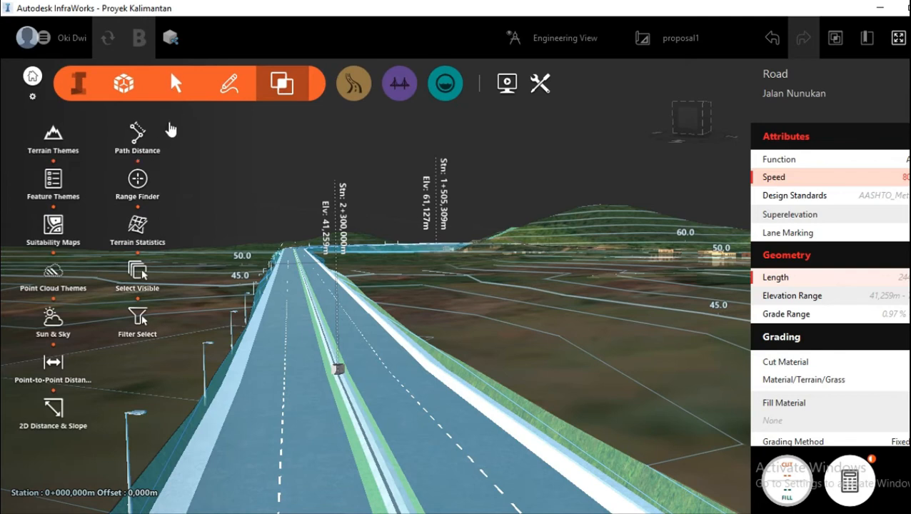
click(229, 84)
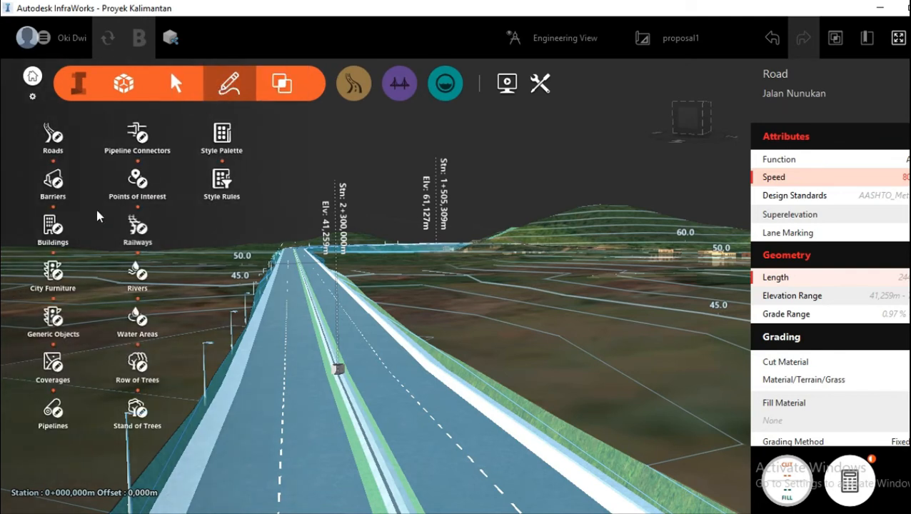
click(52, 271)
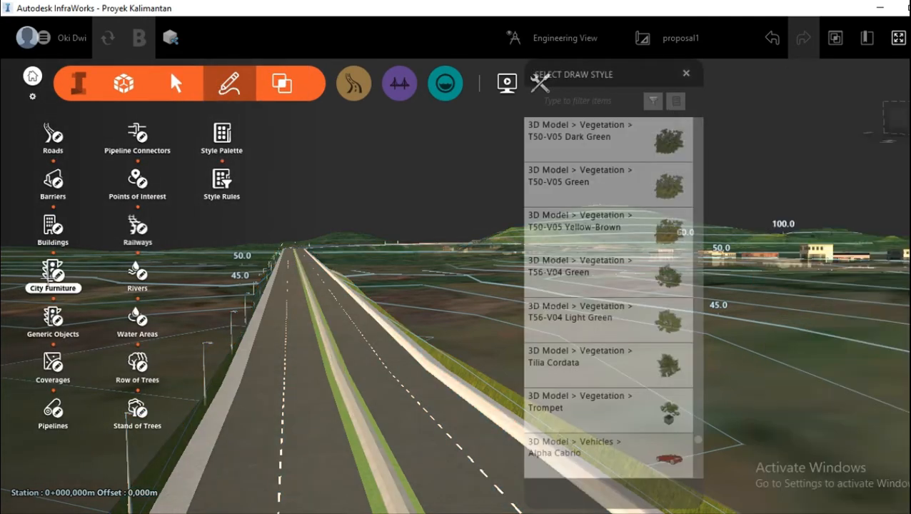
scroll(587, 366, down, 3)
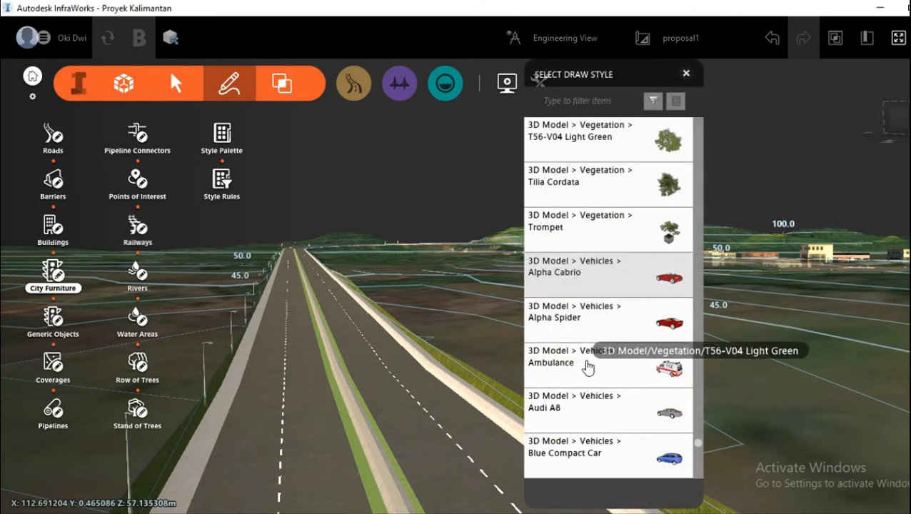
click(685, 73)
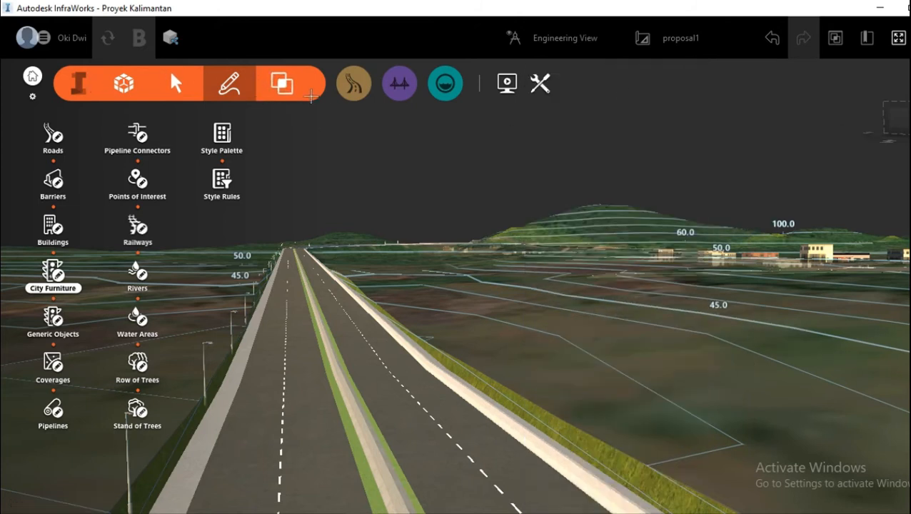
Step: Place a Ford Explorer vehicle model as a point of interest on the Jalan Nunukan carriageway beside the street lamps
click(353, 84)
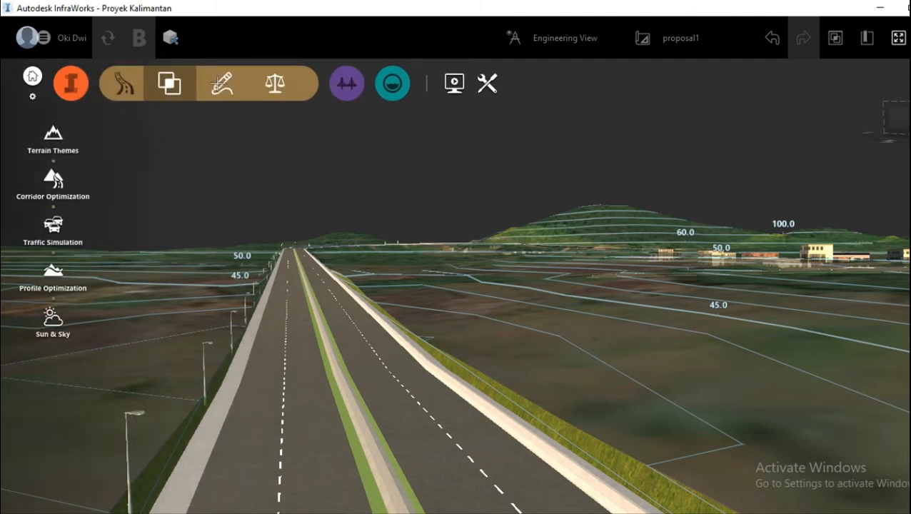
click(222, 83)
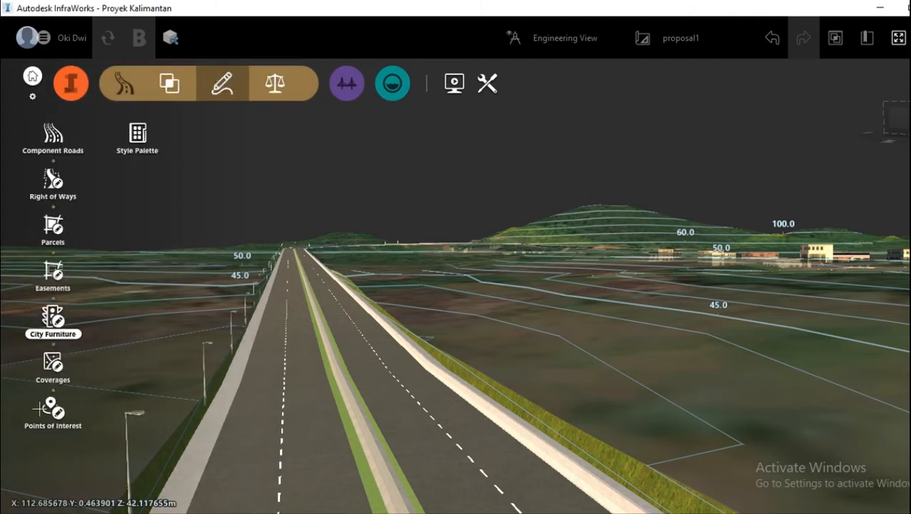
click(52, 409)
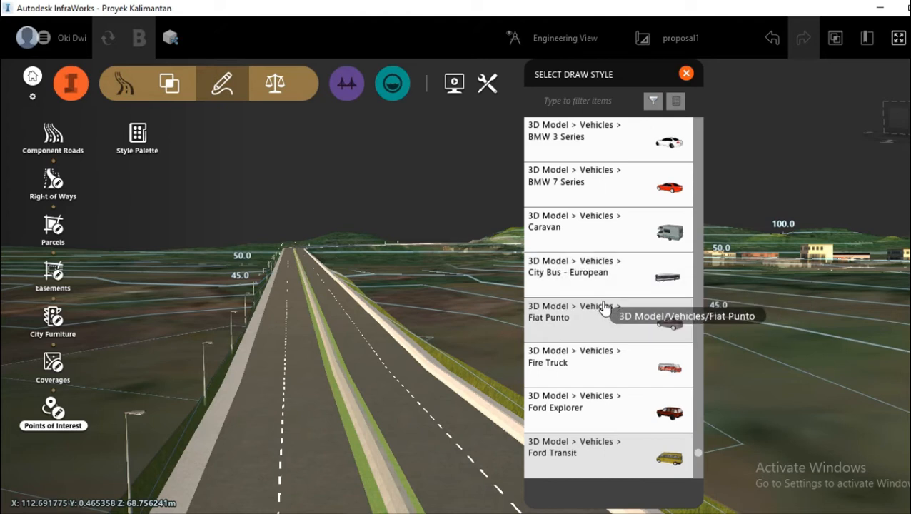
scroll(594, 291, down, 1)
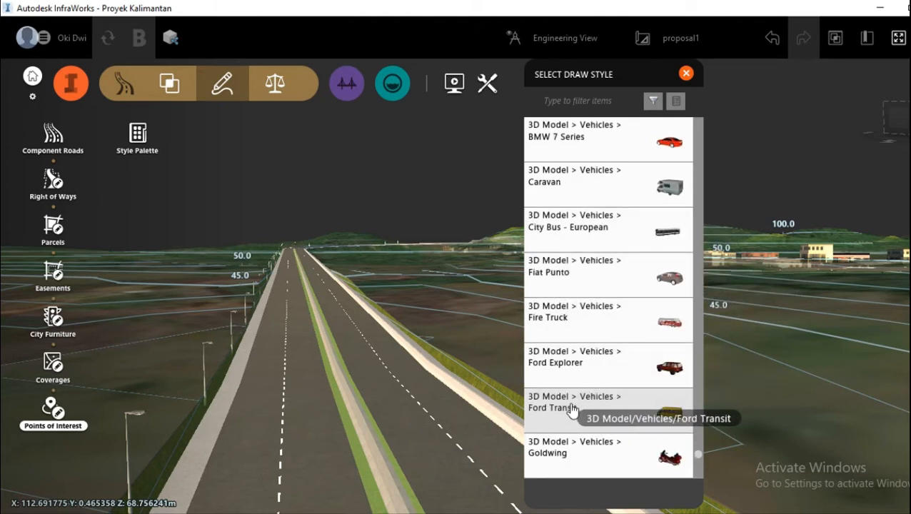
click(579, 371)
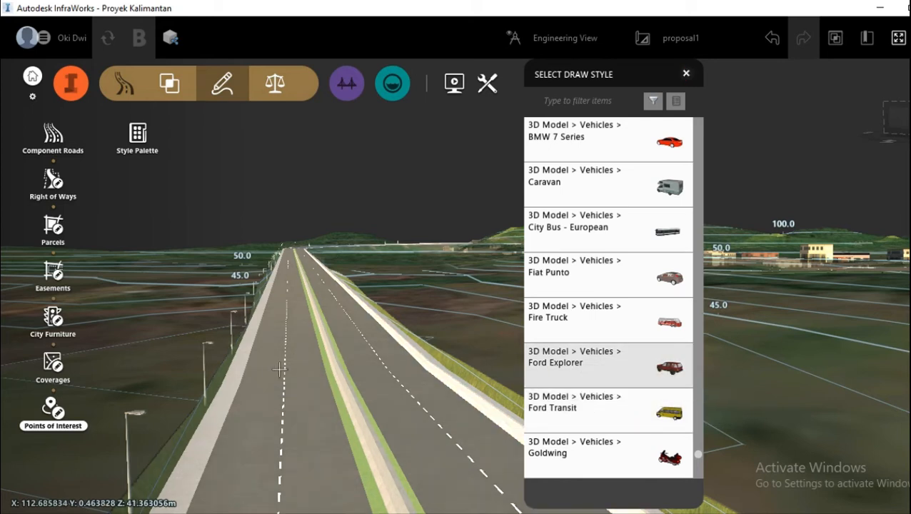
drag(275, 371, 274, 355)
click(275, 355)
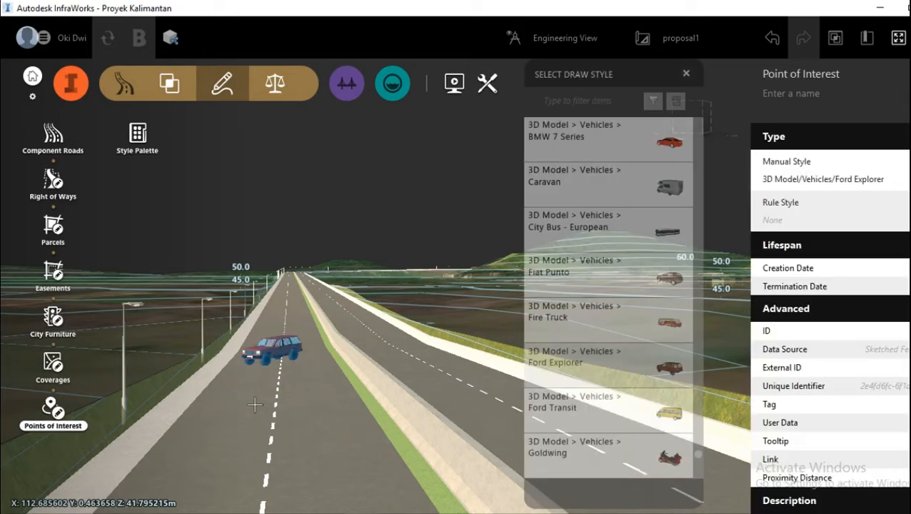
Step: Rotate the Ford Explorer to face along the road toward the viewer, deselect it and inspect it from road level
scroll(286, 407, up, 2)
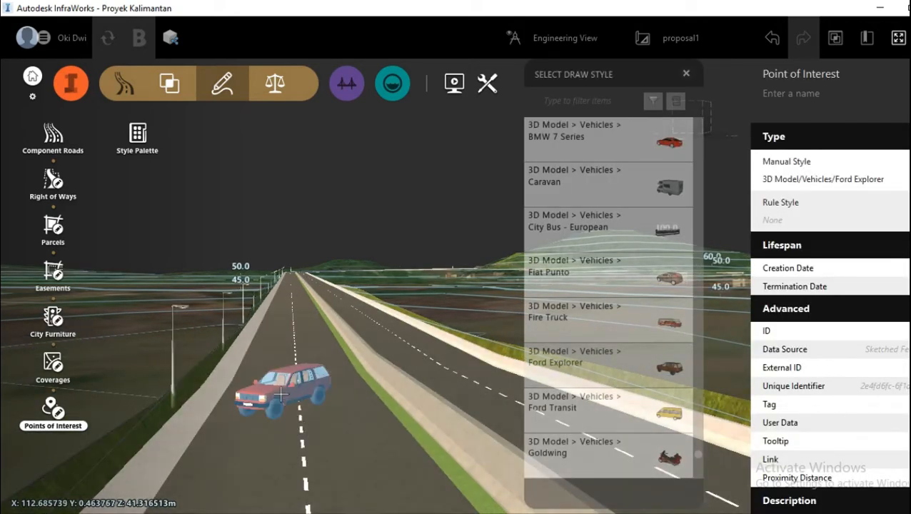
click(289, 384)
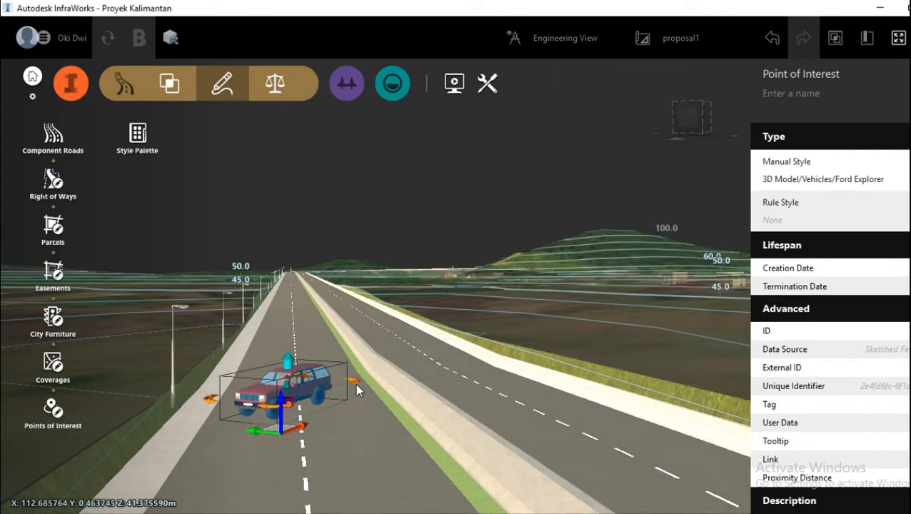
drag(355, 383, 304, 415)
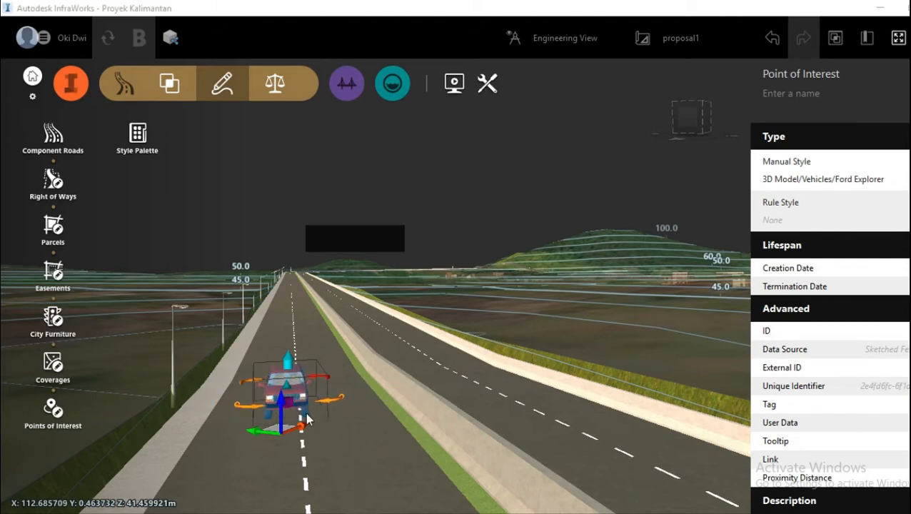
double_click(605, 313)
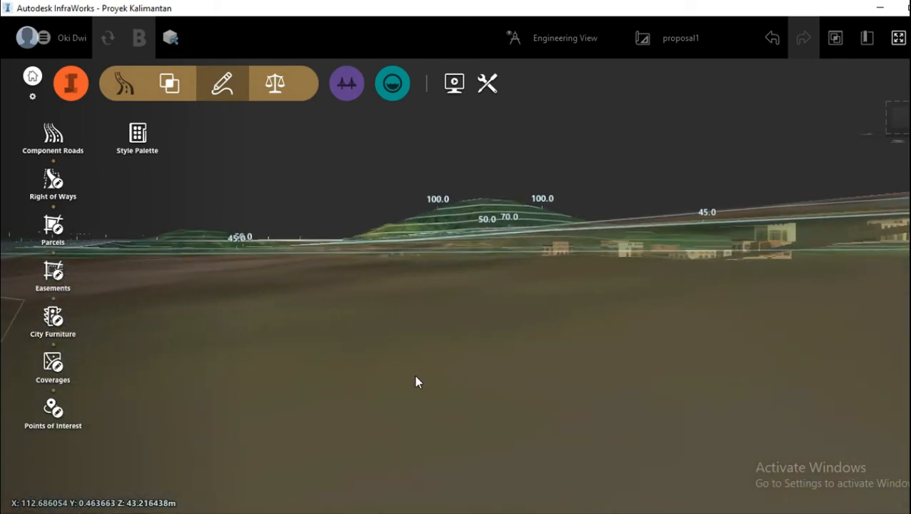
scroll(421, 383, down, 5)
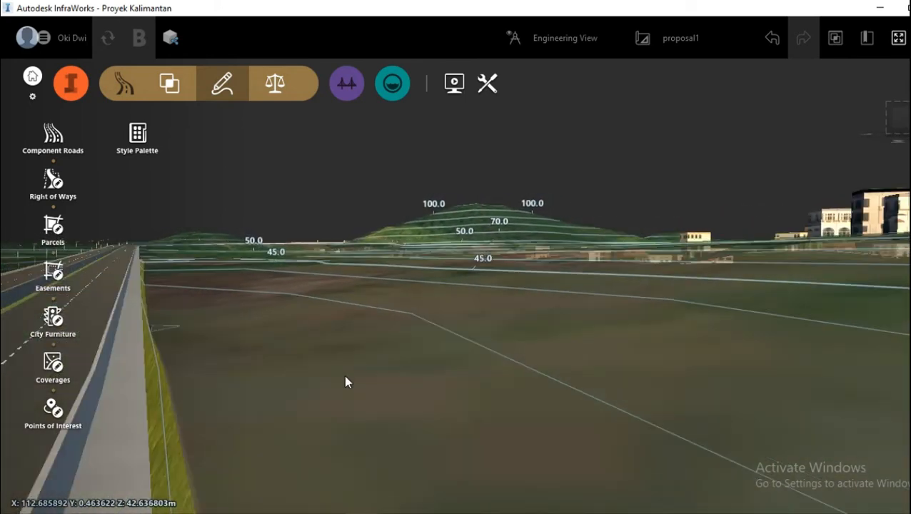
scroll(341, 380, down, 3)
scroll(90, 334, up, 3)
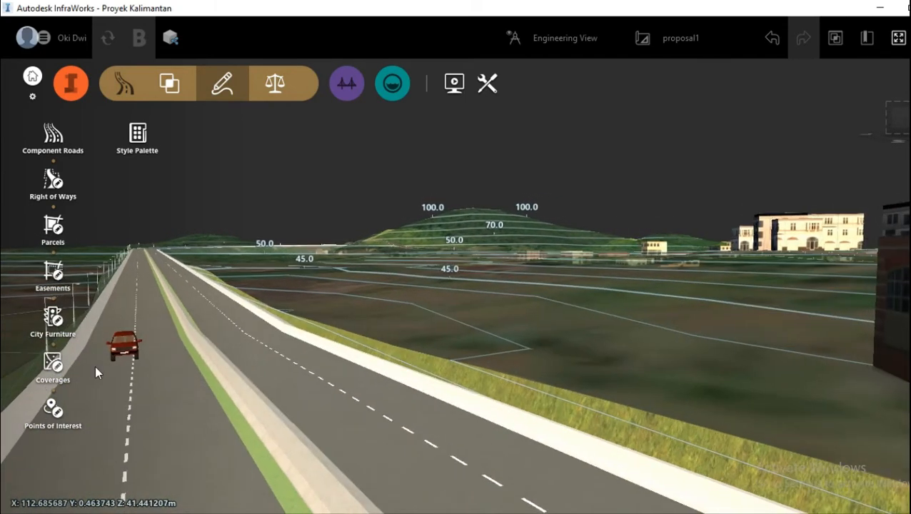
scroll(118, 409, up, 3)
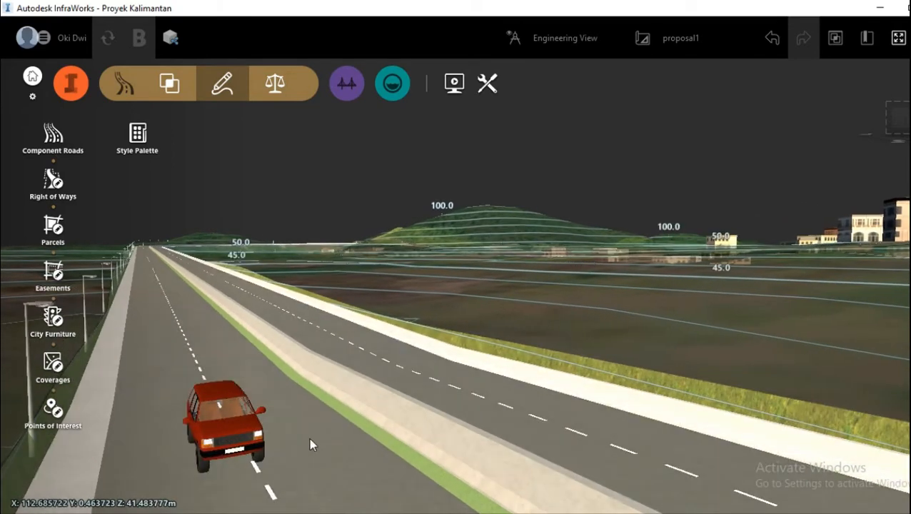
drag(309, 437, 311, 432)
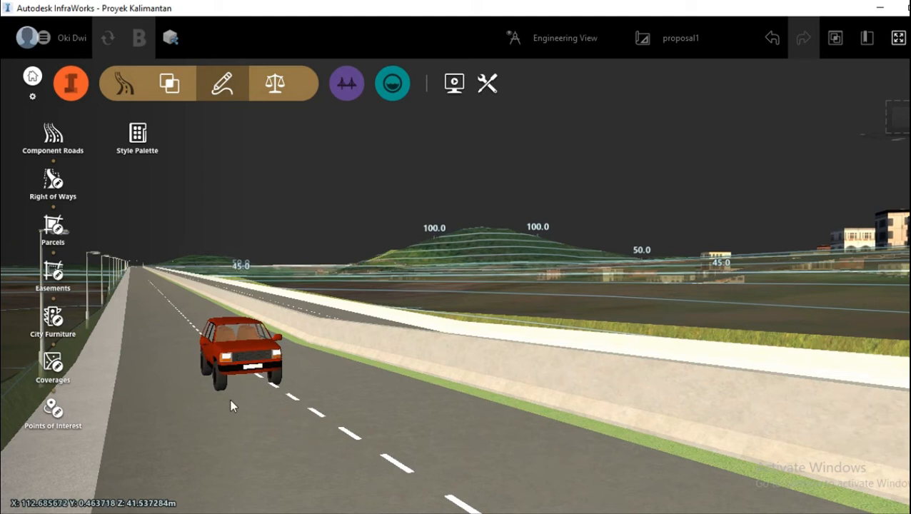
scroll(236, 411, up, 2)
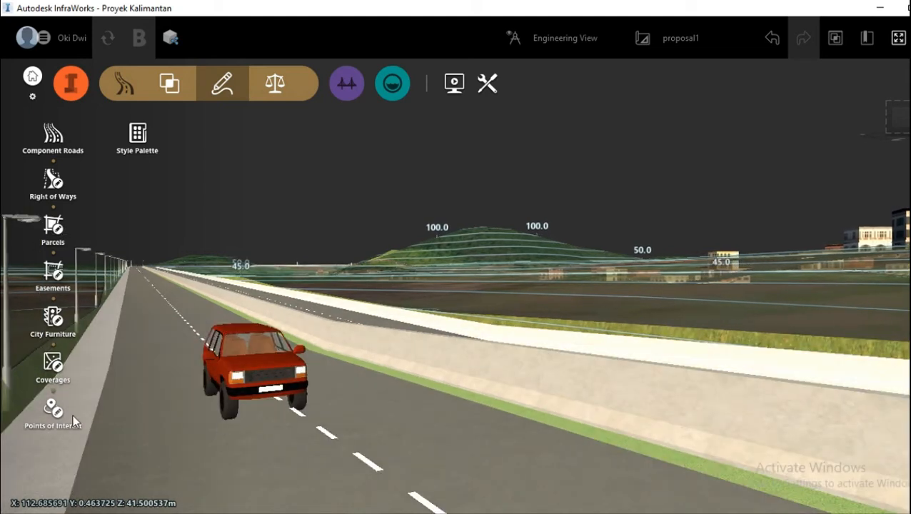
Step: Place a Honda Accord vehicle model as a point of interest on the carriageway across the median from the Ford Explorer
click(52, 418)
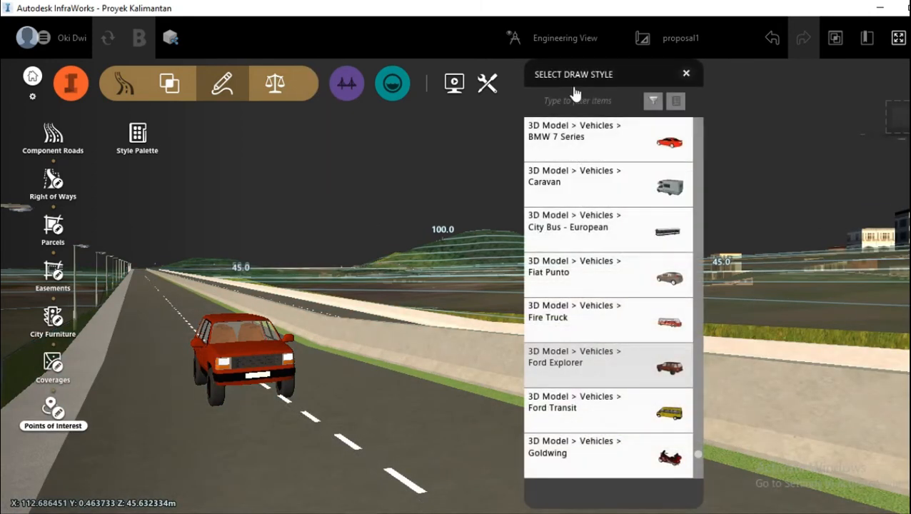
drag(576, 84, 603, 77)
mouse_move(432, 275)
mouse_down()
mouse_move(437, 297)
mouse_move(448, 285)
mouse_move(430, 290)
mouse_up()
scroll(238, 368, down, 4)
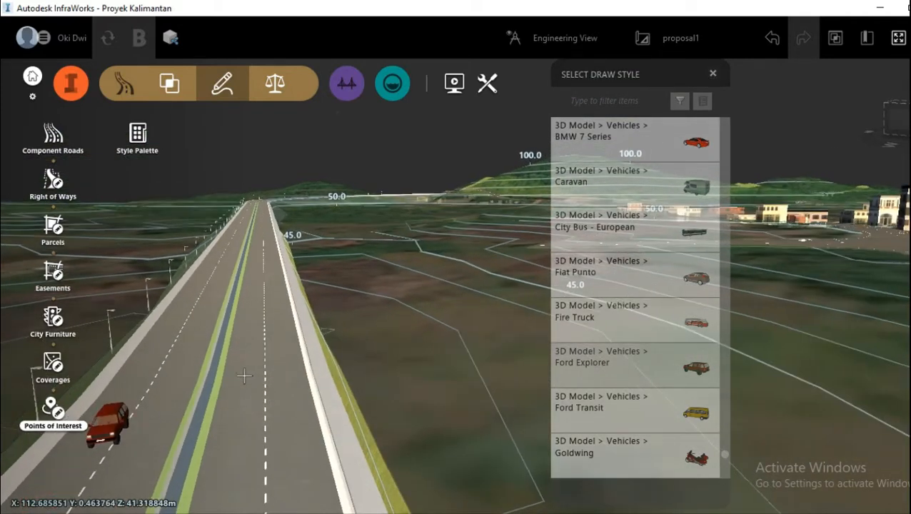
scroll(342, 421, up, 1)
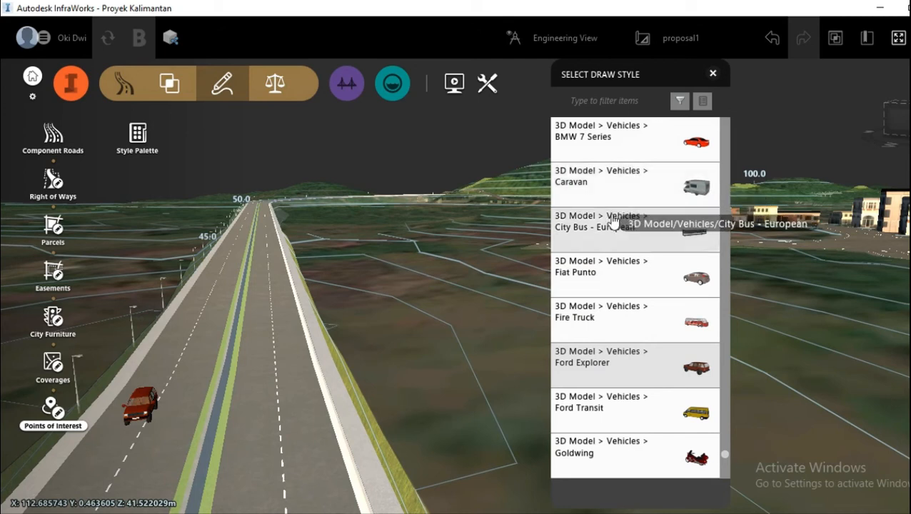
scroll(613, 236, down, 4)
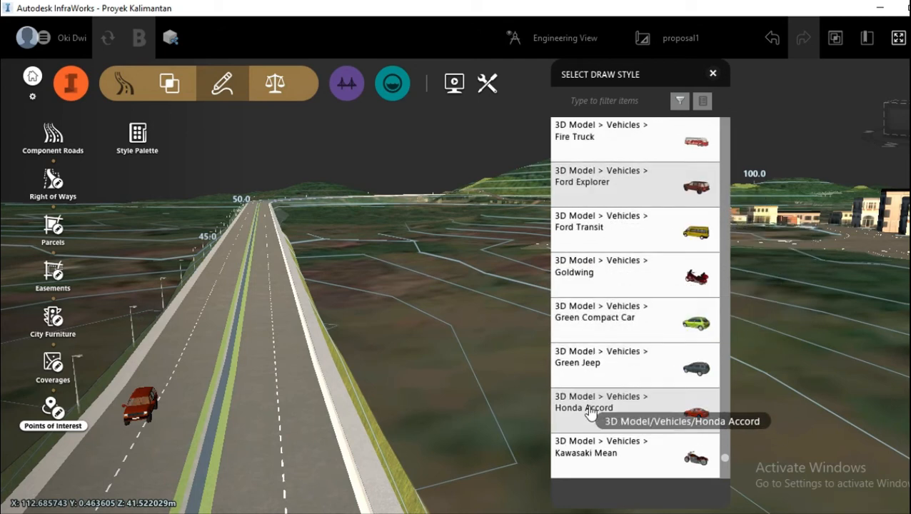
click(588, 413)
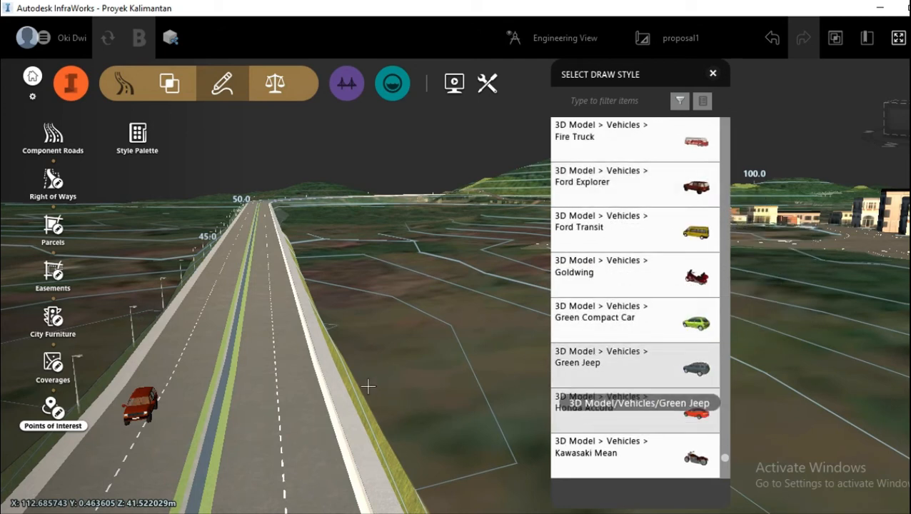
click(253, 435)
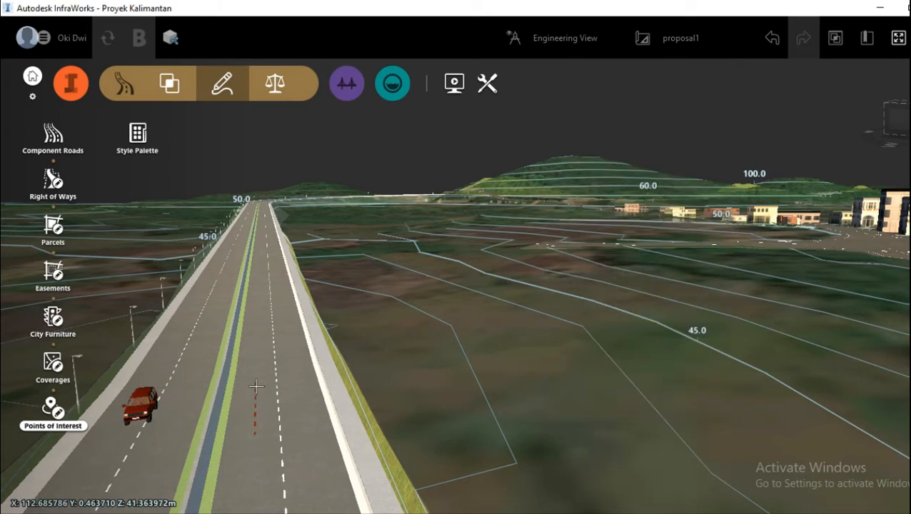
double_click(256, 386)
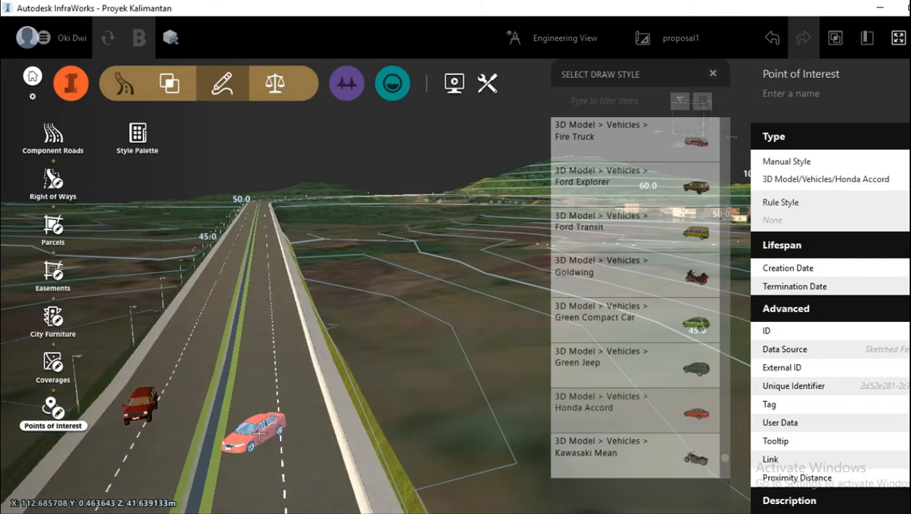
Step: Rotate the Honda Accord to point along the carriageway away from the viewer, and deselect it
click(259, 431)
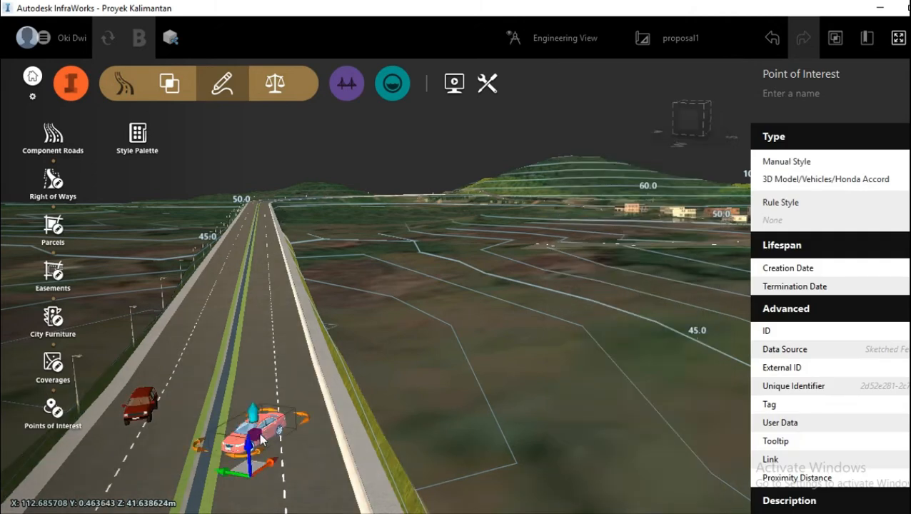
drag(306, 419, 385, 336)
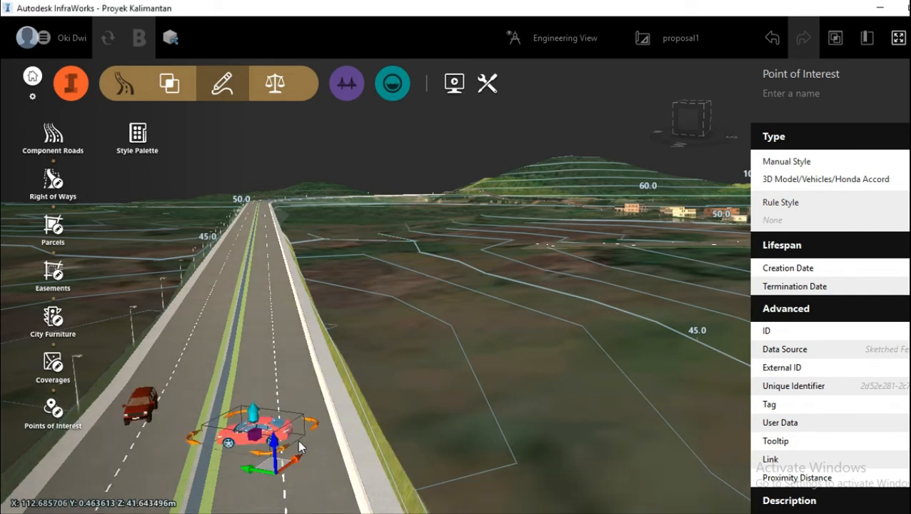
drag(316, 423, 405, 370)
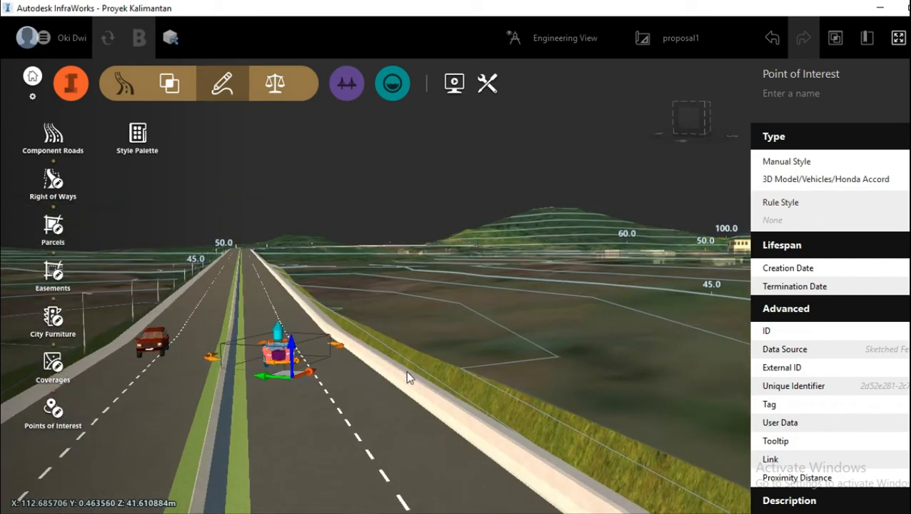
key(Escape)
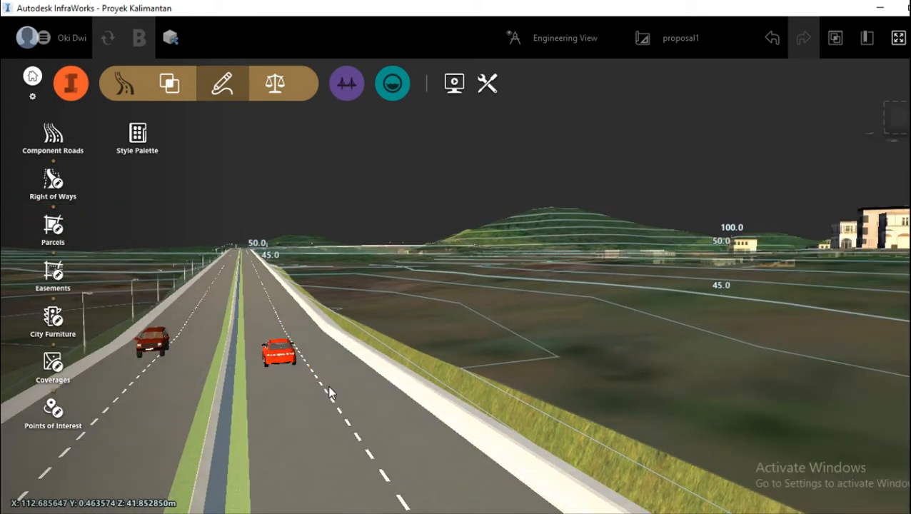
scroll(283, 384, up, 2)
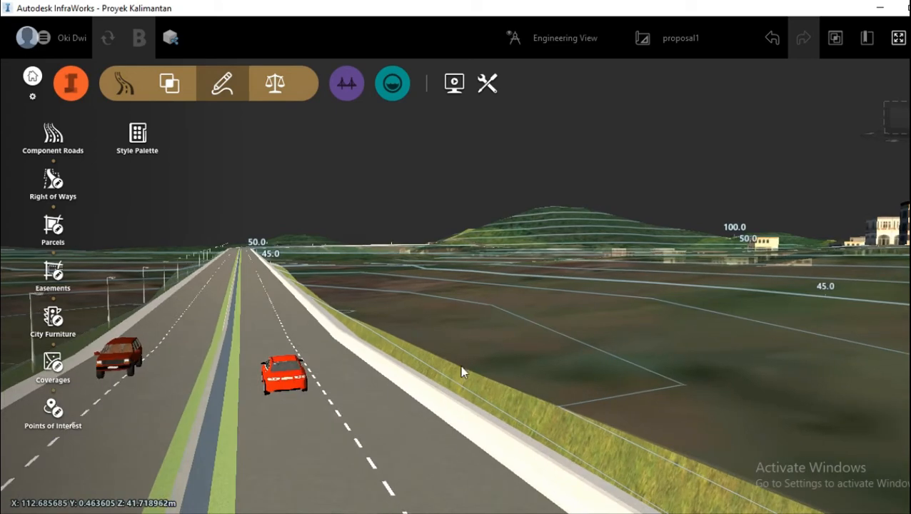
mouse_move(494, 343)
mouse_down()
mouse_move(506, 342)
mouse_move(498, 353)
mouse_move(502, 345)
mouse_move(489, 348)
mouse_up()
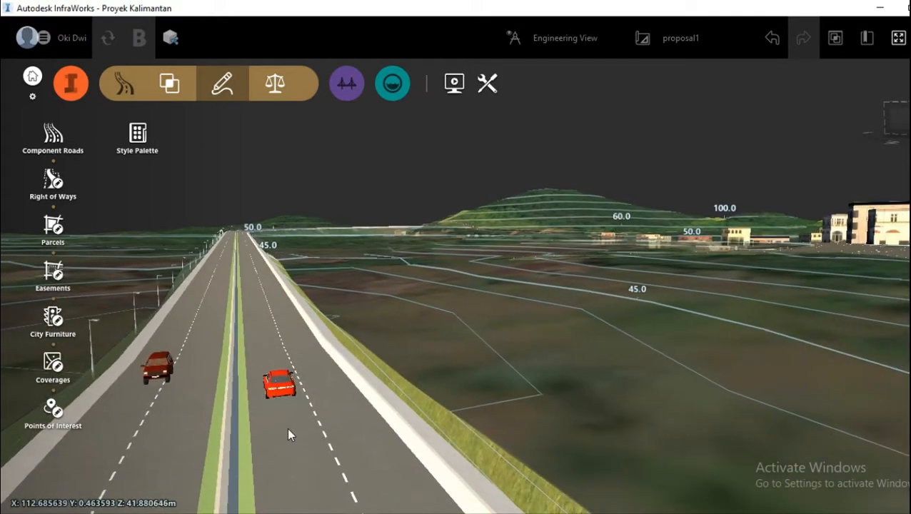
Step: Place a South Carolina Palmtree road decoration along the outer edge of Jalan Nunukan on the Honda Accord's side, filtering the decorations by "tree"
click(290, 428)
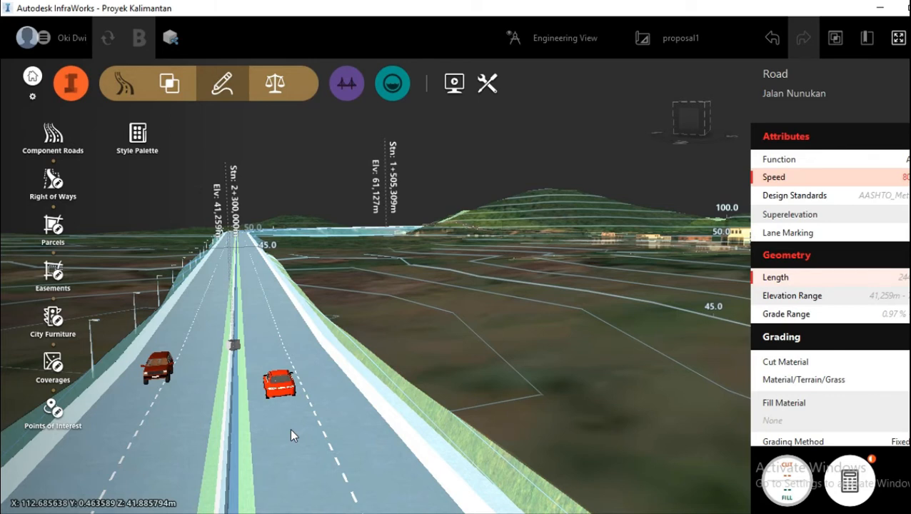
right_click(291, 431)
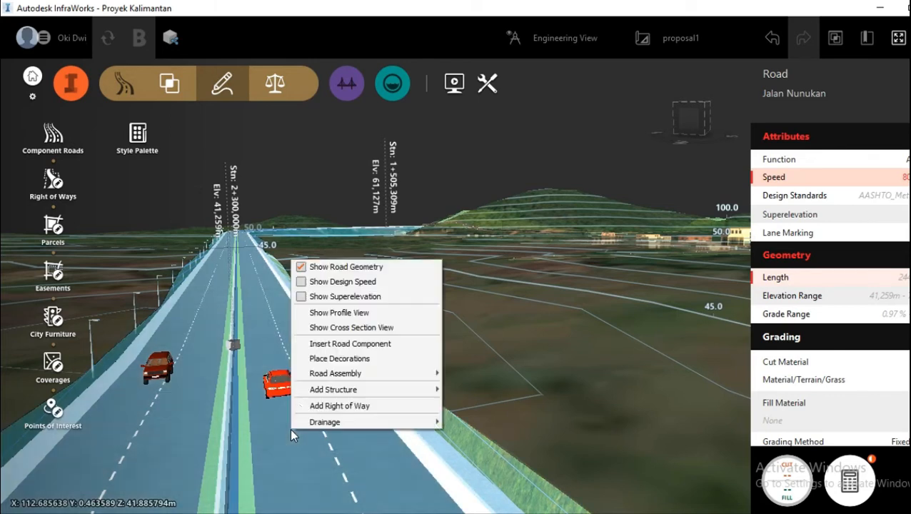
click(332, 361)
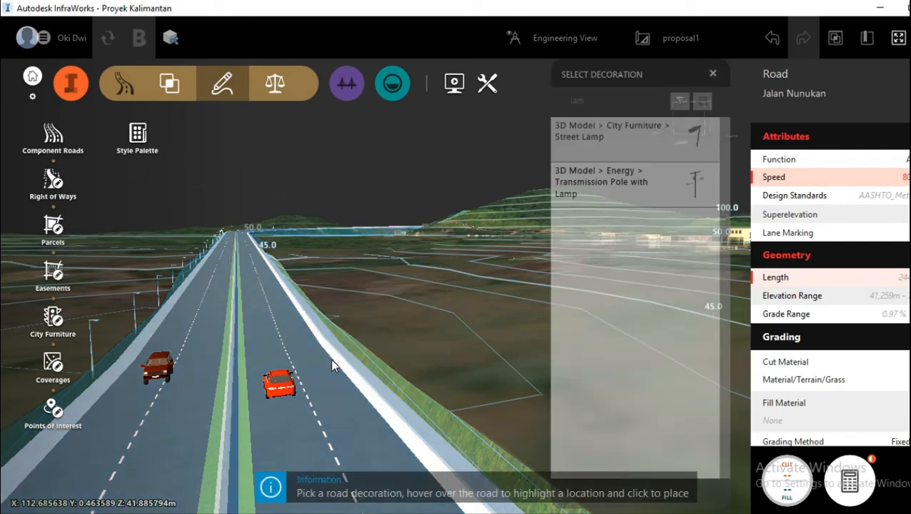
click(619, 97)
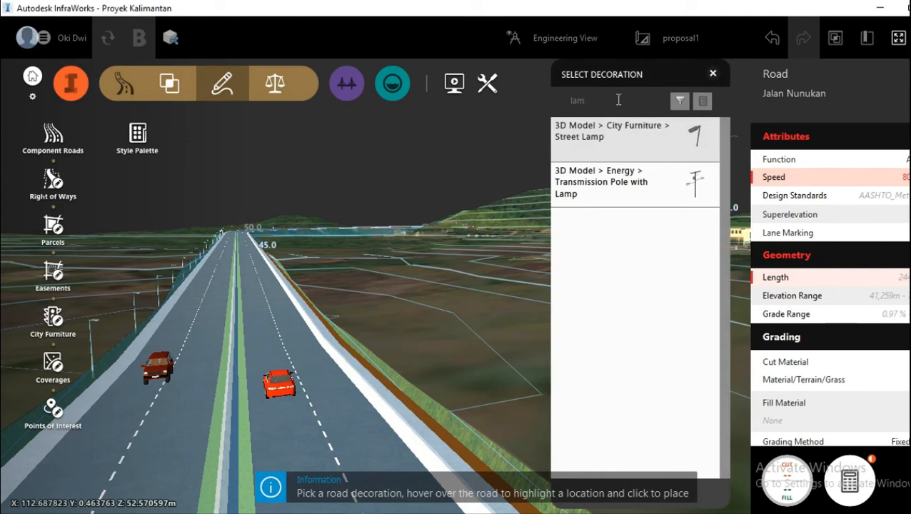
key(BackSpace)
key(BackSpace)
key(BackSpace)
text(tree)
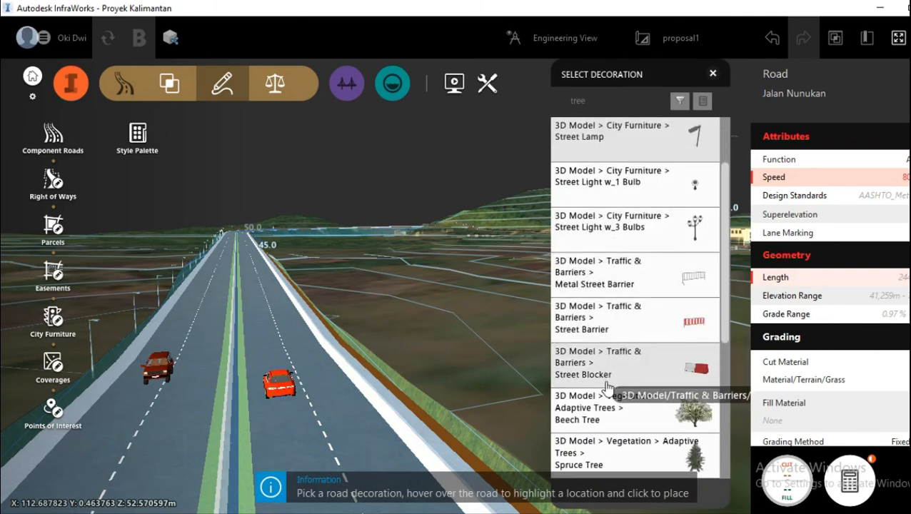
scroll(606, 397, down, 2)
scroll(607, 393, down, 4)
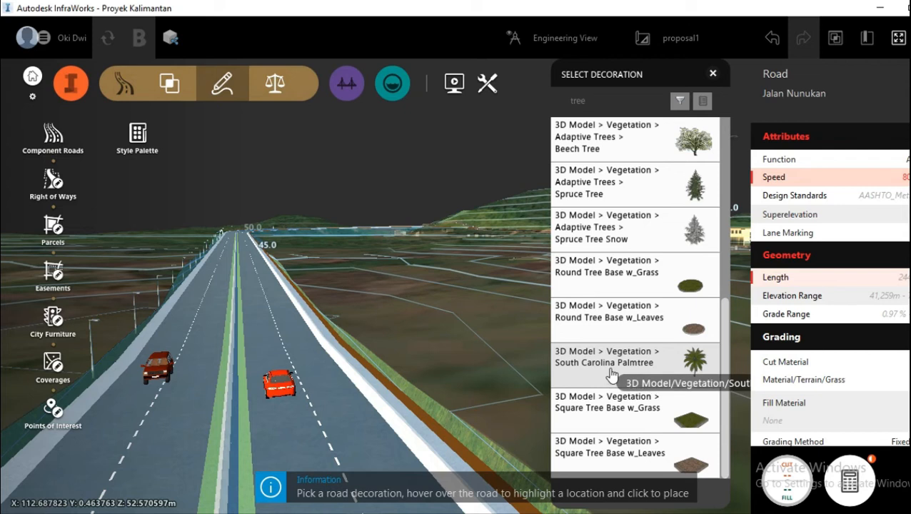
click(600, 379)
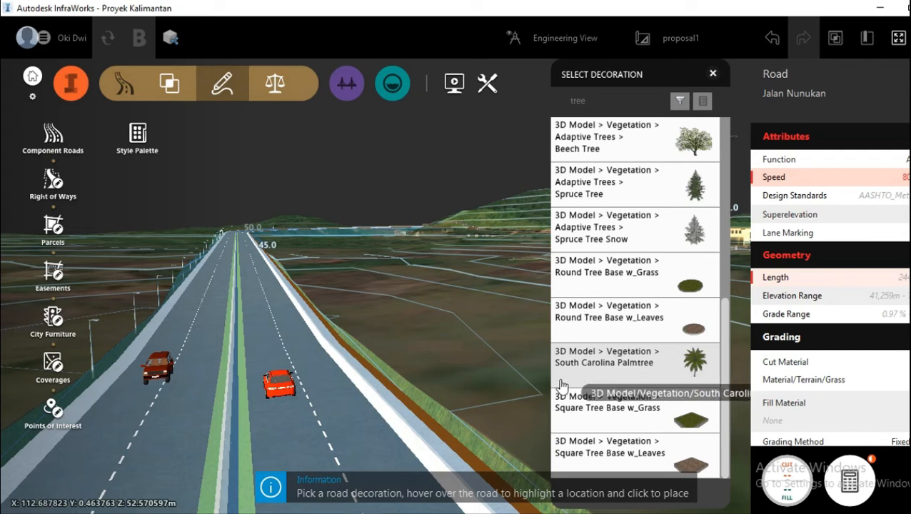
click(411, 406)
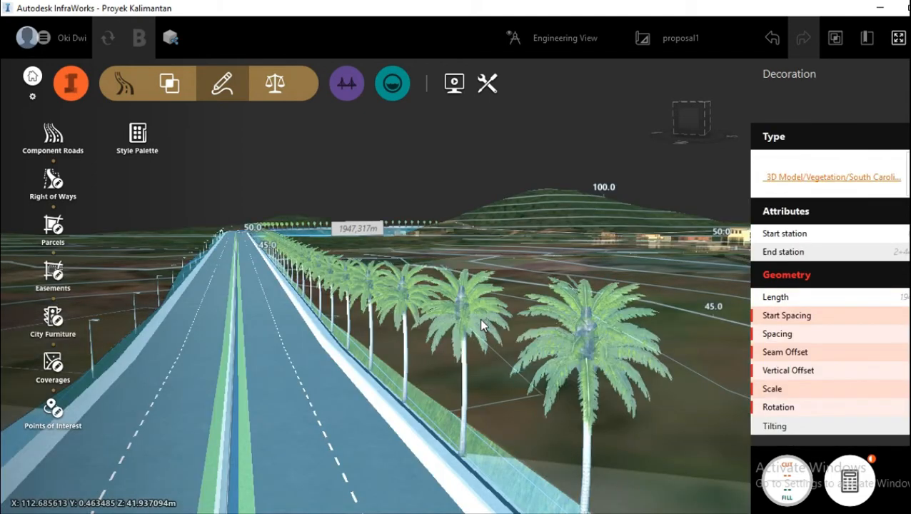
Step: Widen the spacing of the palm tree row and try a larger tree scale before reducing it again
scroll(488, 372, down, 2)
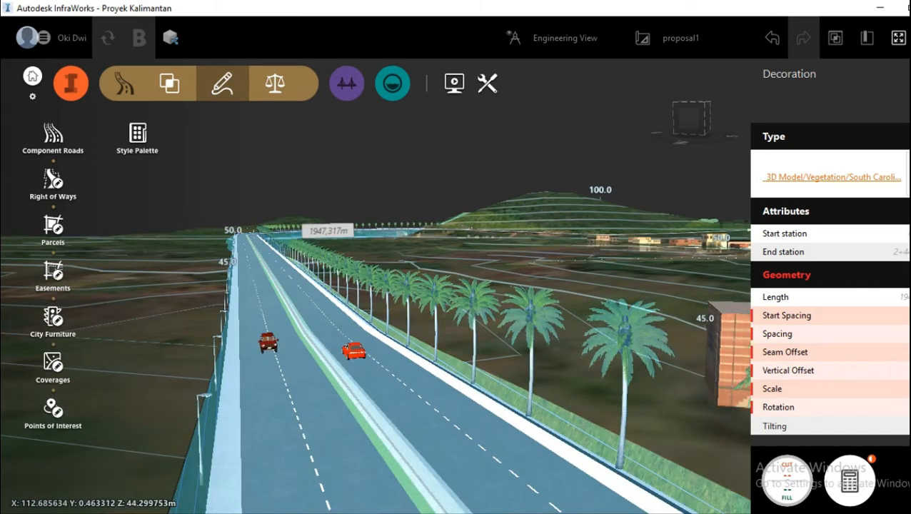
click(900, 334)
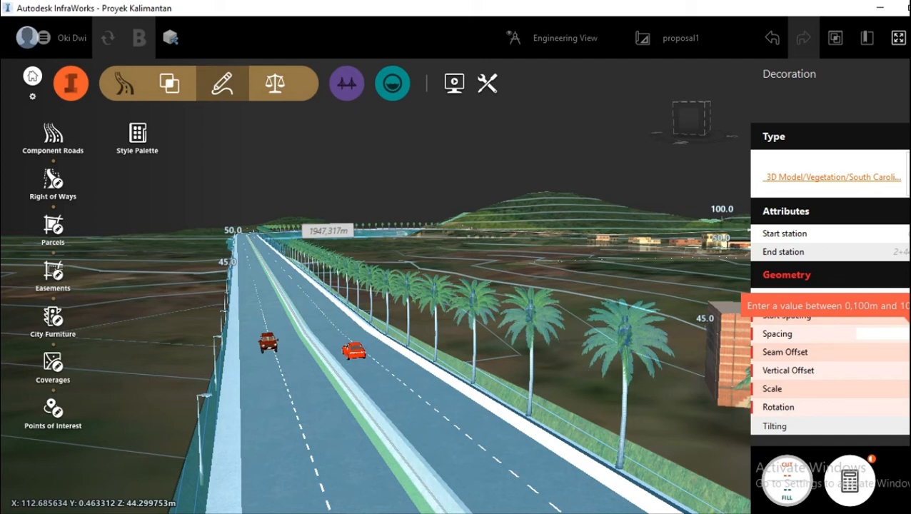
click(900, 389)
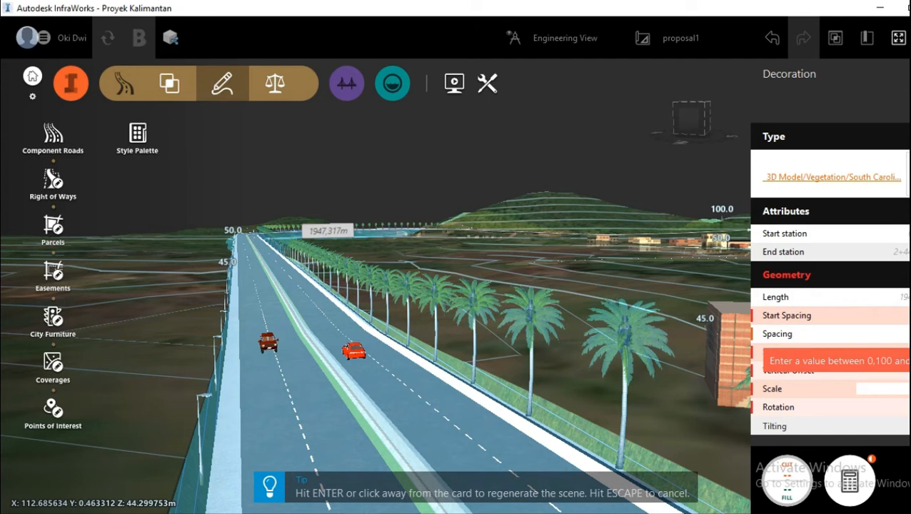
key(Return)
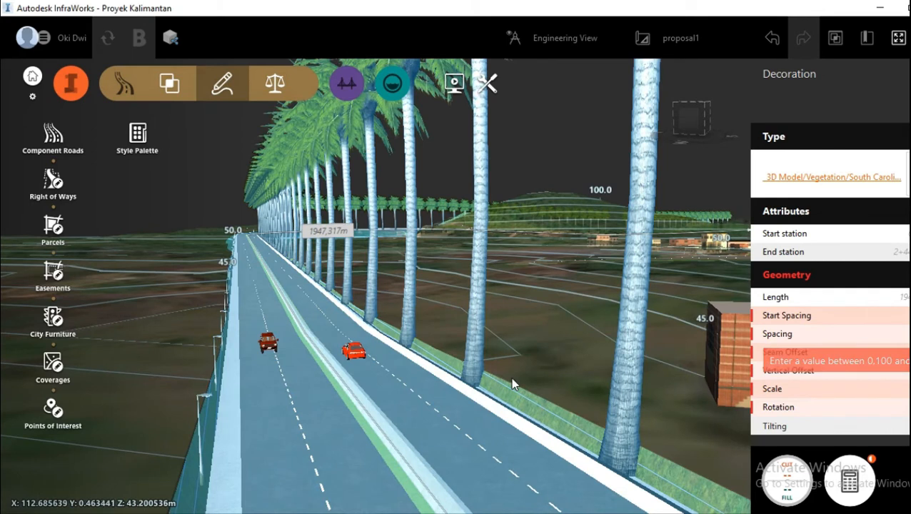
scroll(510, 378, down, 1)
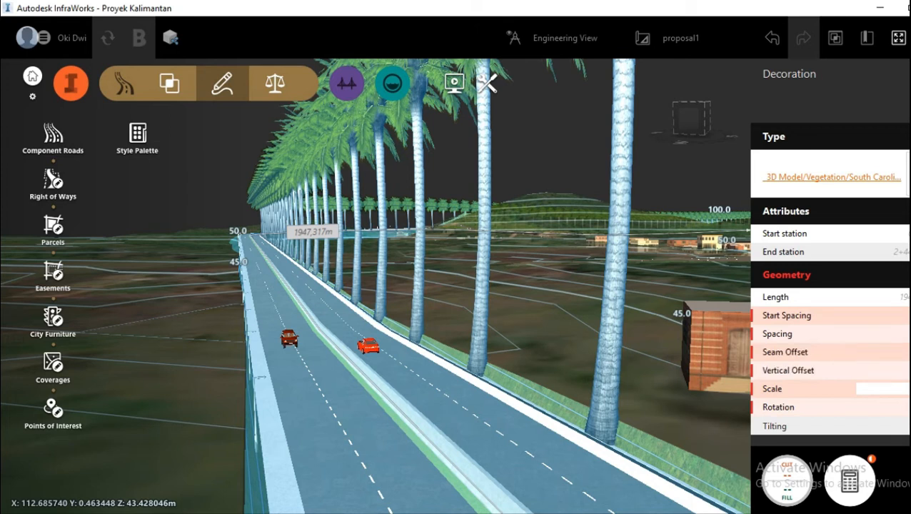
key(Return)
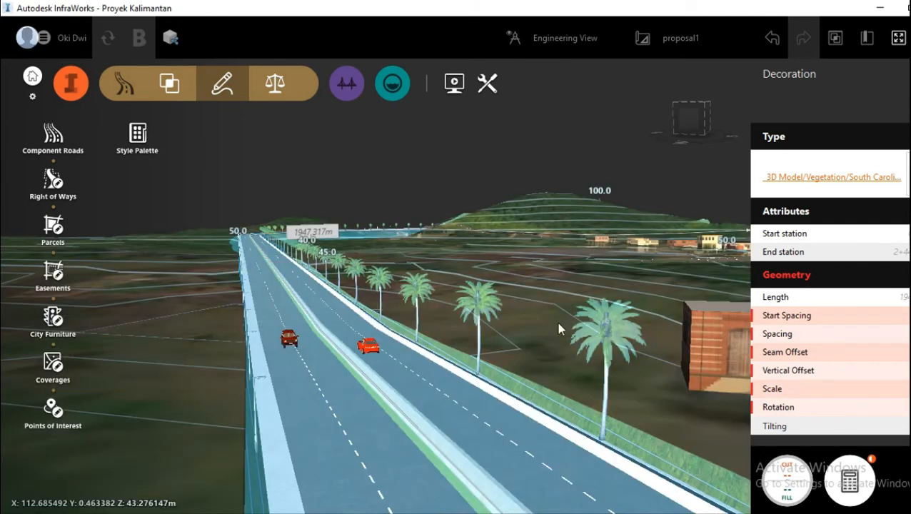
Step: Examine the palm row, median barrier and vehicles from road level, and clear the selection
mouse_move(551, 326)
mouse_down()
mouse_move(539, 340)
mouse_move(545, 319)
mouse_up()
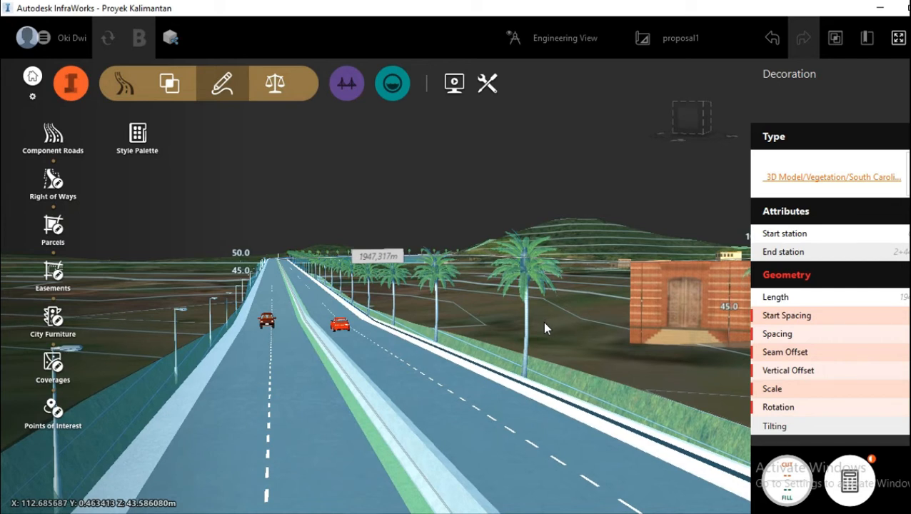
click(544, 328)
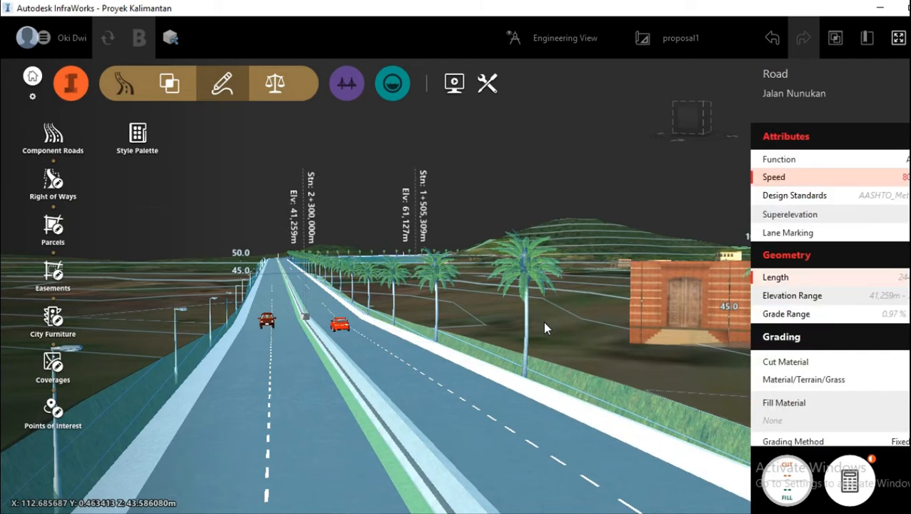
scroll(347, 393, up, 2)
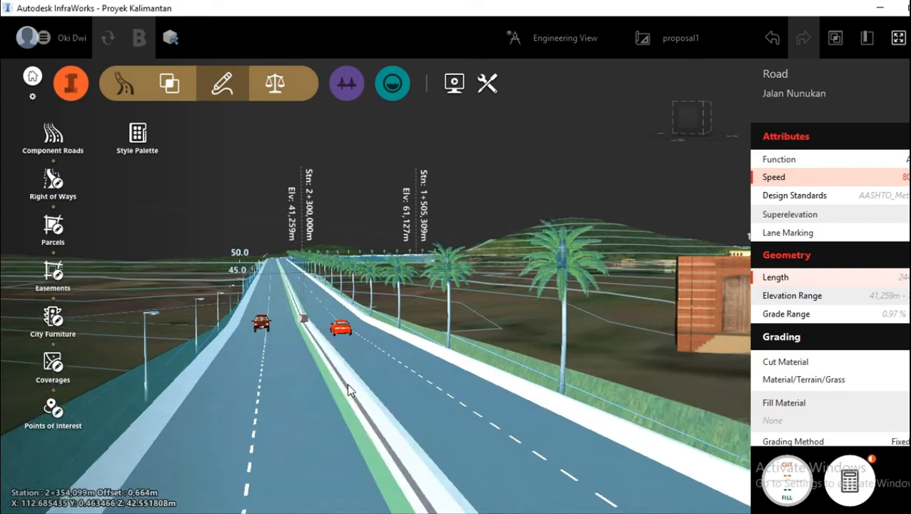
scroll(346, 383, up, 2)
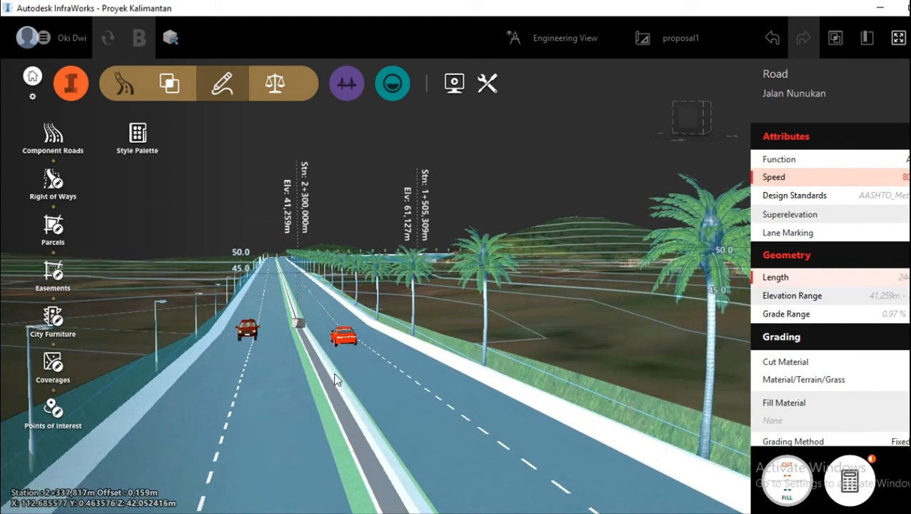
scroll(551, 326, up, 2)
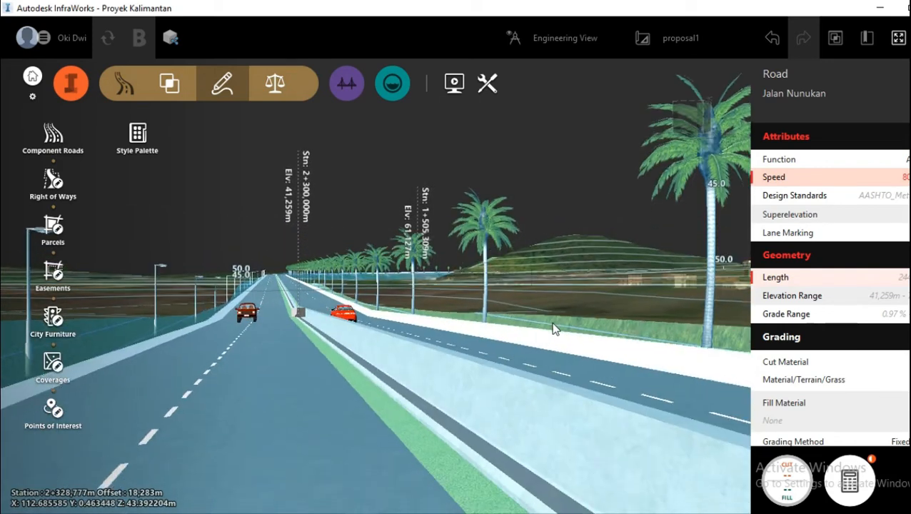
scroll(551, 327, down, 3)
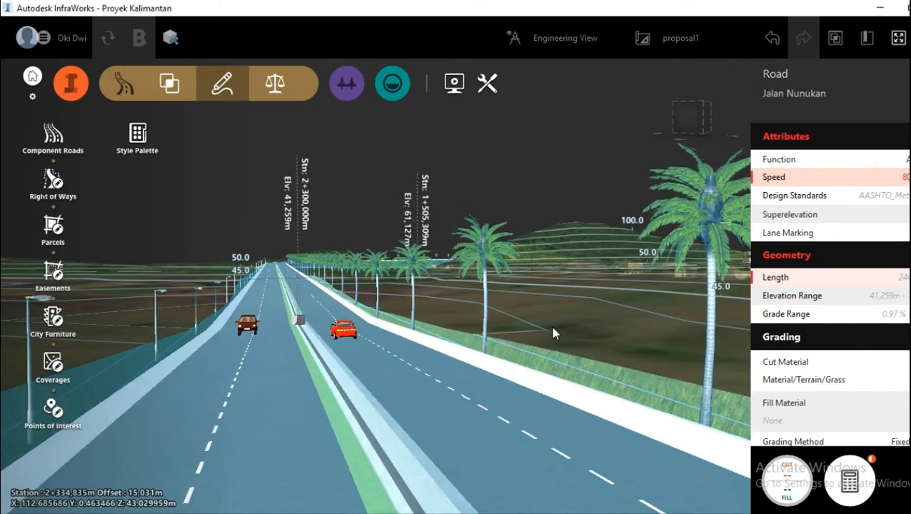
key(Escape)
scroll(334, 388, up, 3)
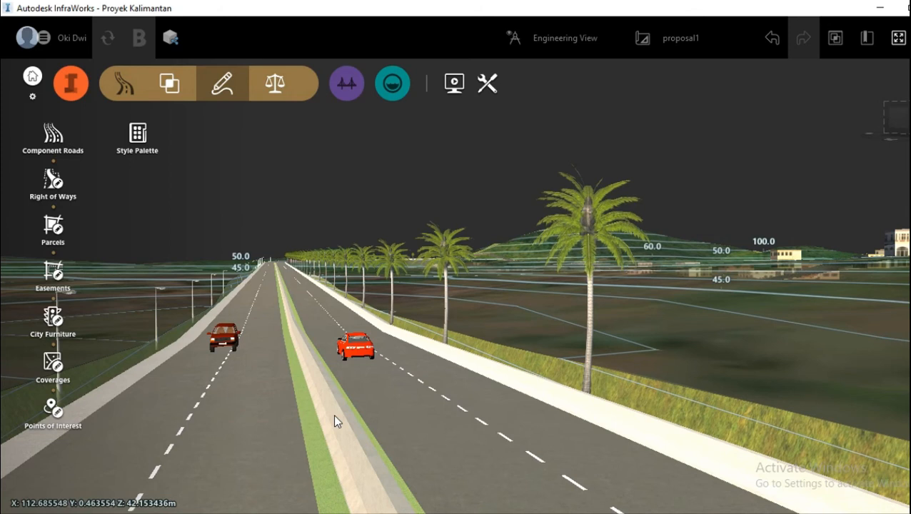
Step: Select the concrete barrier decoration on the Jalan Nunukan median and split it just beyond the two cars
click(335, 418)
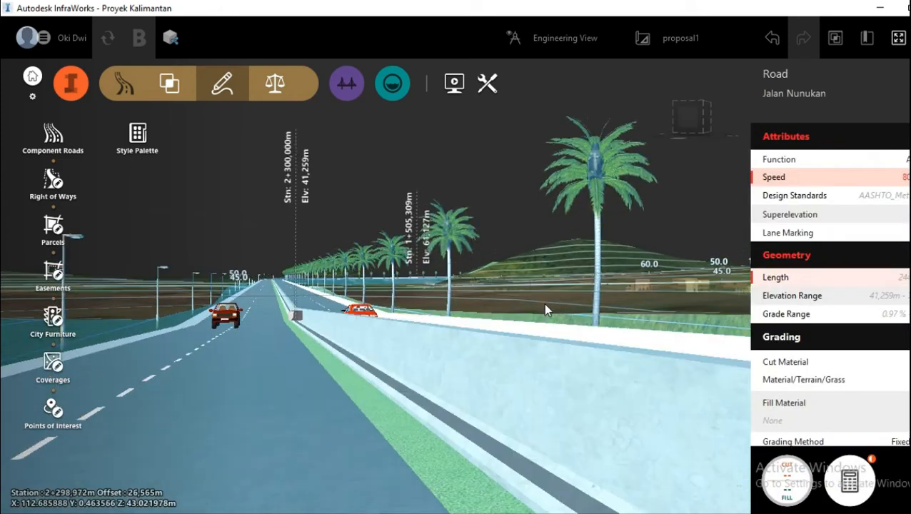
key(Escape)
click(437, 350)
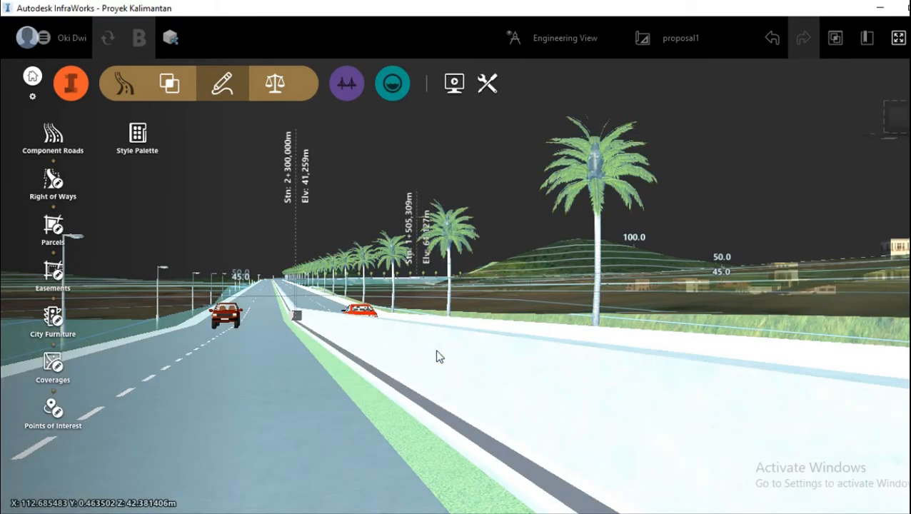
right_click(438, 351)
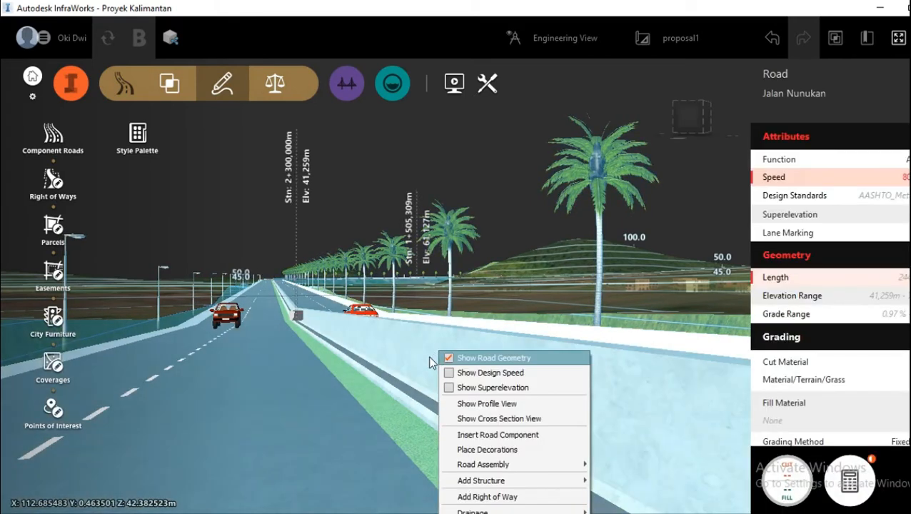
click(425, 365)
right_click(411, 385)
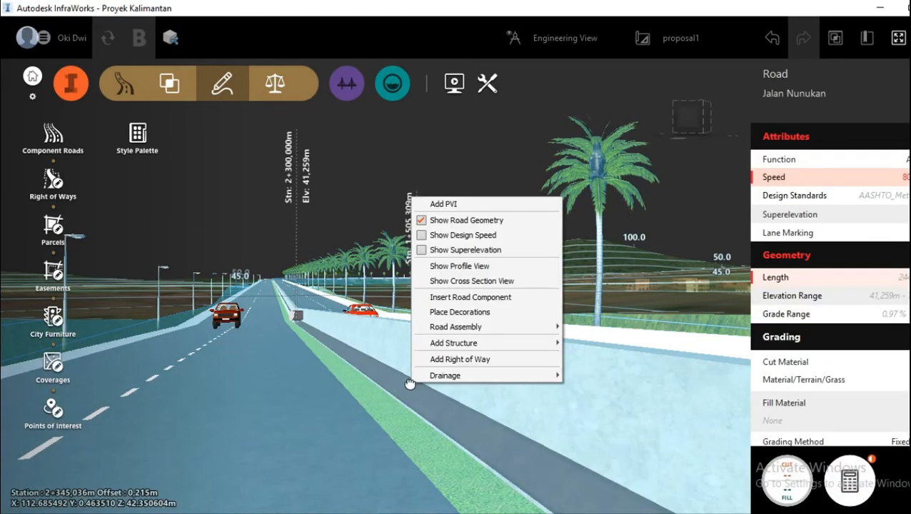
click(411, 386)
right_click(411, 384)
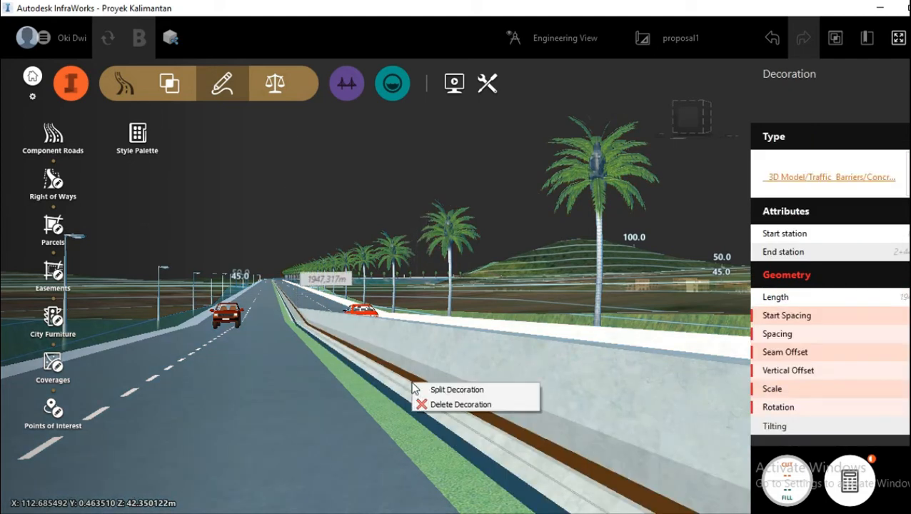
click(460, 390)
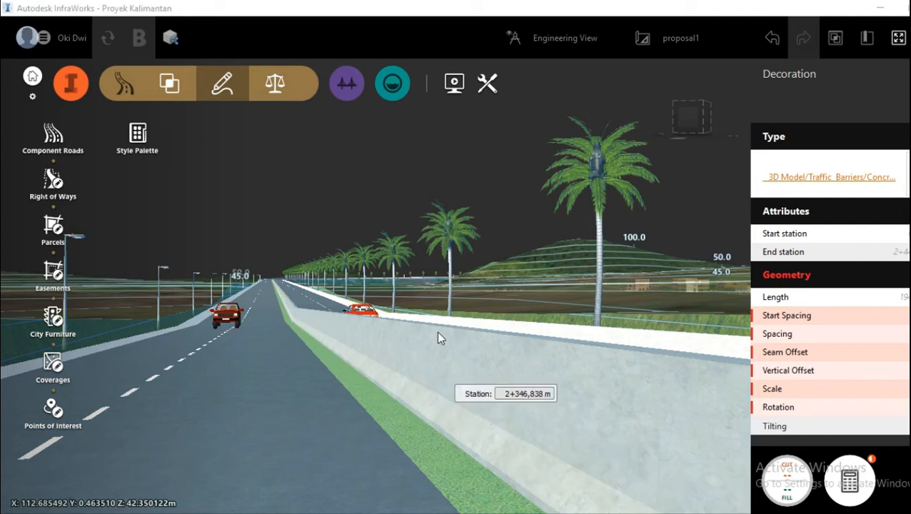
mouse_move(438, 343)
mouse_down()
mouse_move(431, 356)
mouse_move(437, 337)
mouse_up()
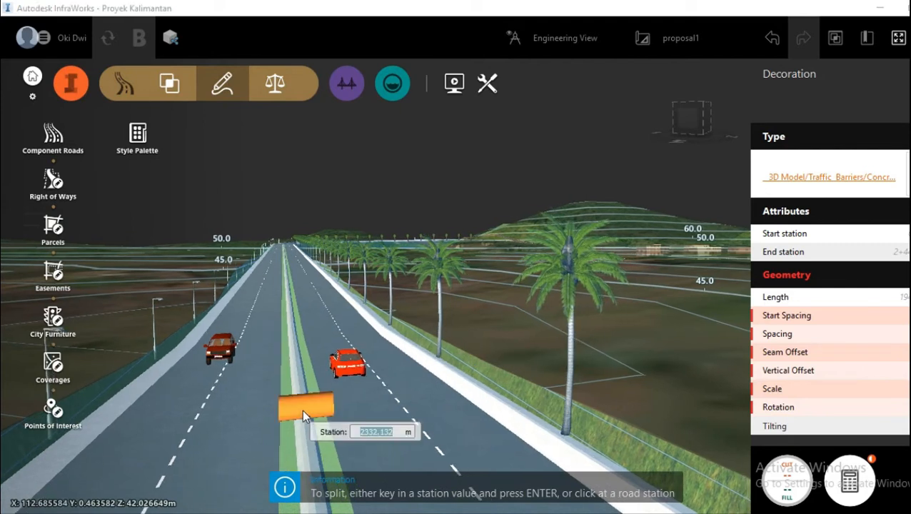
scroll(304, 414, down, 1)
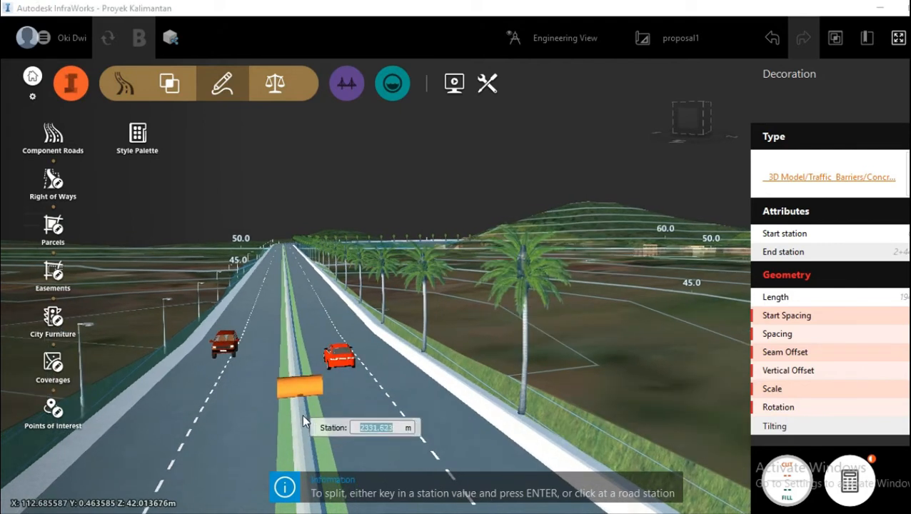
click(291, 336)
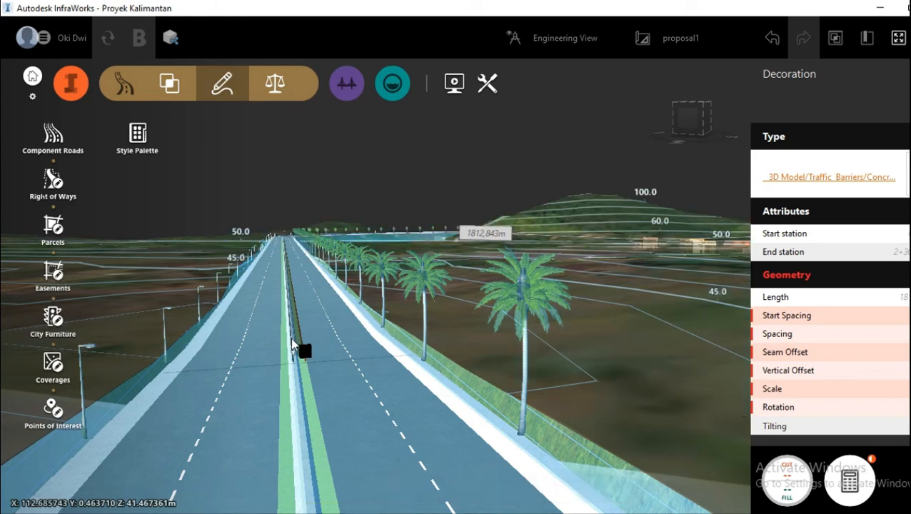
Step: Pull the near end of the far barrier segment back to about station 2269 m to open a median gap, and inspect it
drag(305, 349, 293, 304)
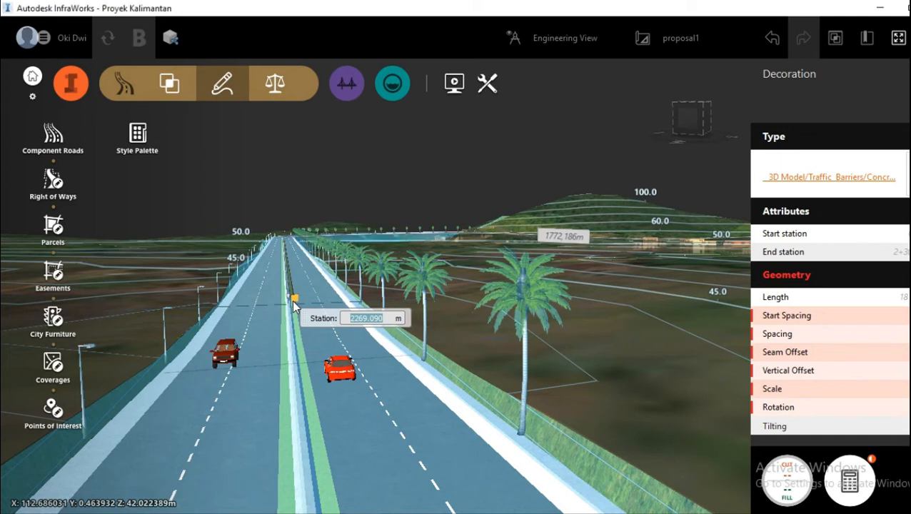
drag(293, 302, 293, 301)
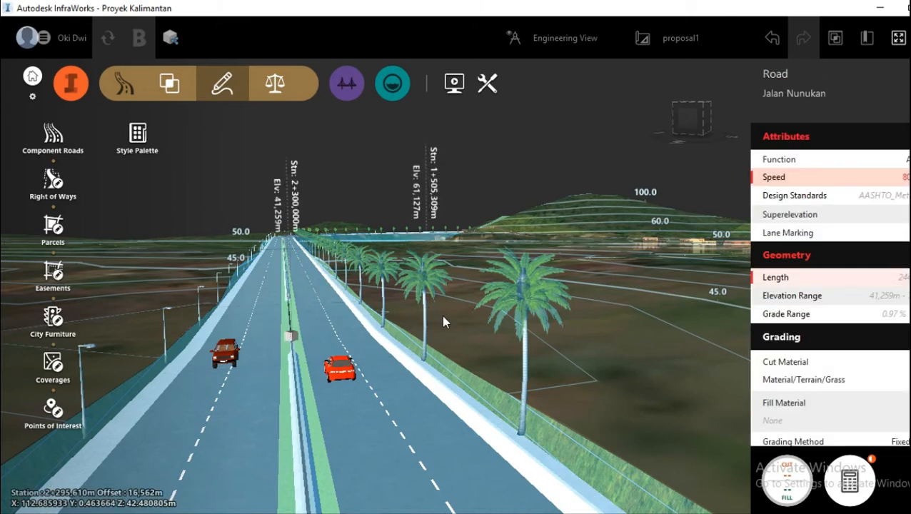
key(Escape)
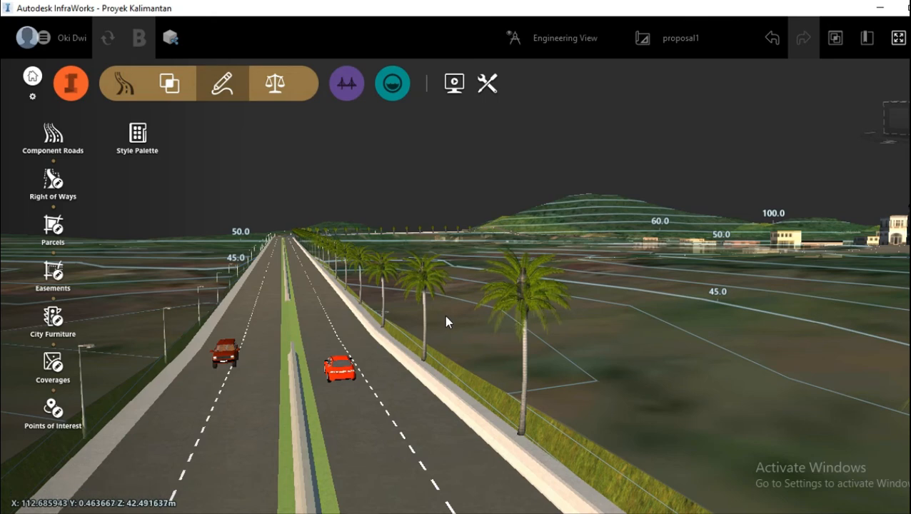
drag(446, 316, 471, 323)
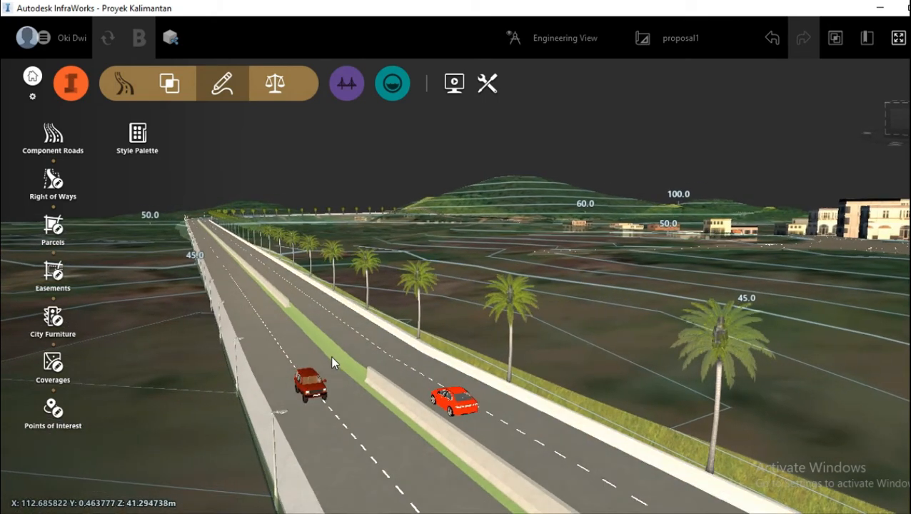
scroll(323, 364, up, 5)
scroll(405, 355, down, 3)
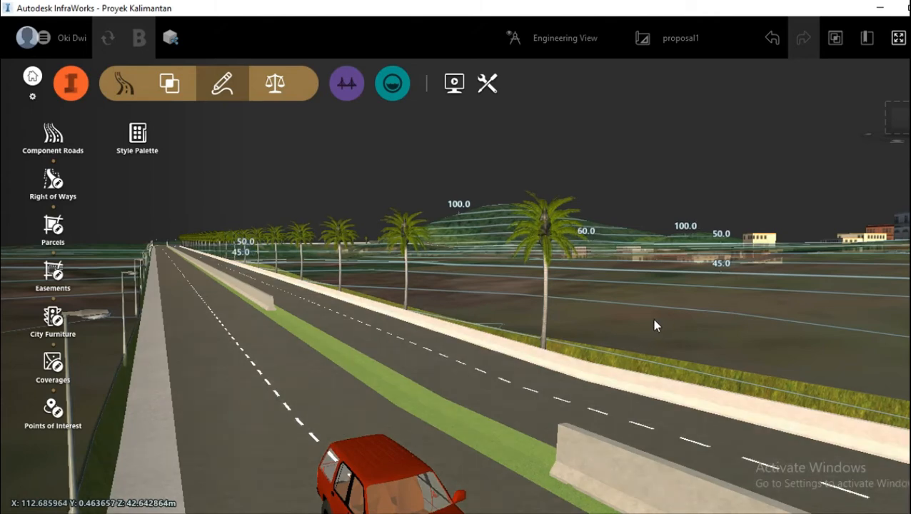
Step: Select the Jalan Nunukan road, review its material quantities from utilities down to the 3D models, and close the report
drag(654, 319, 383, 420)
click(384, 420)
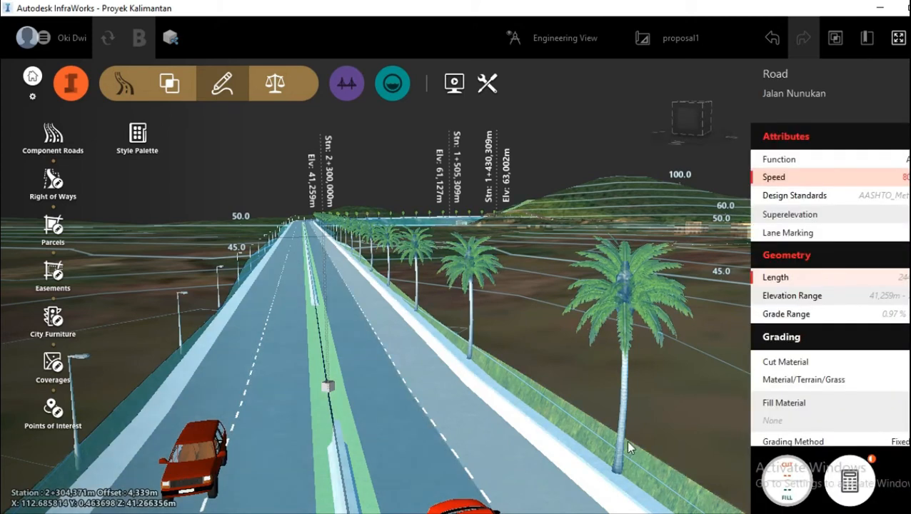
click(850, 482)
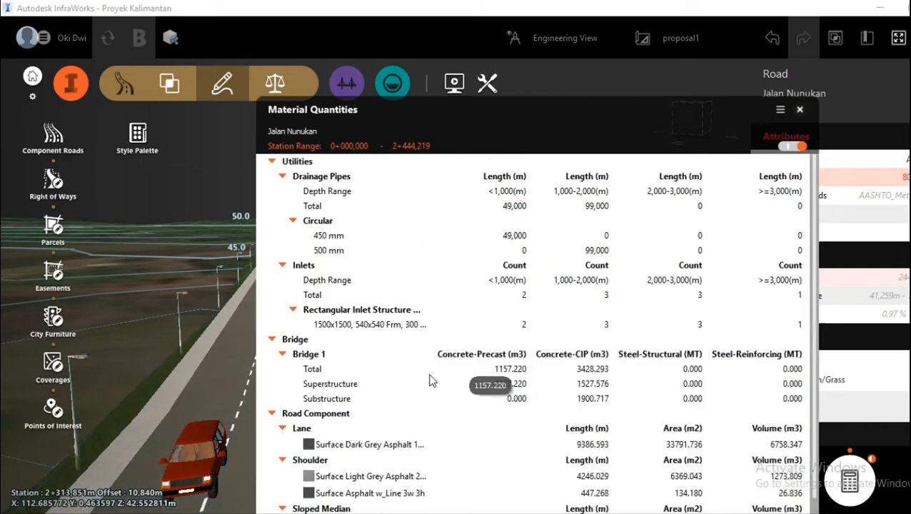
scroll(429, 380, down, 5)
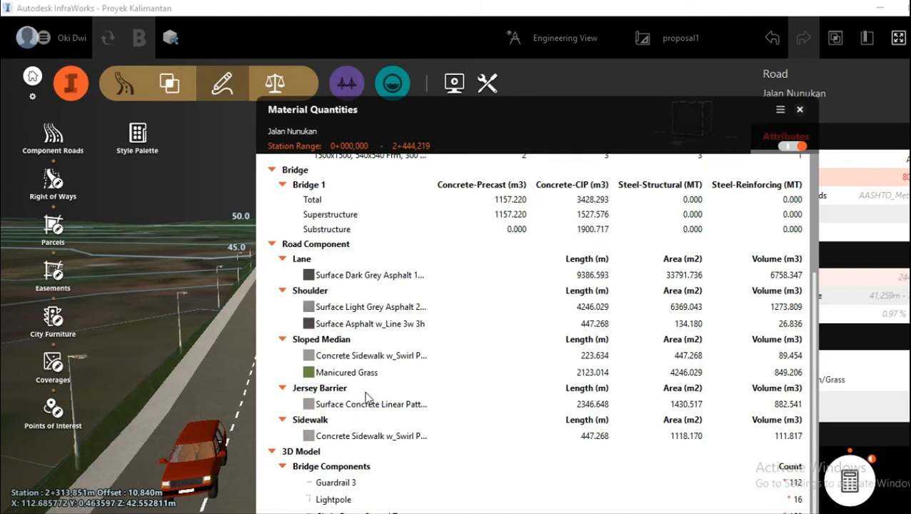
scroll(366, 397, down, 1)
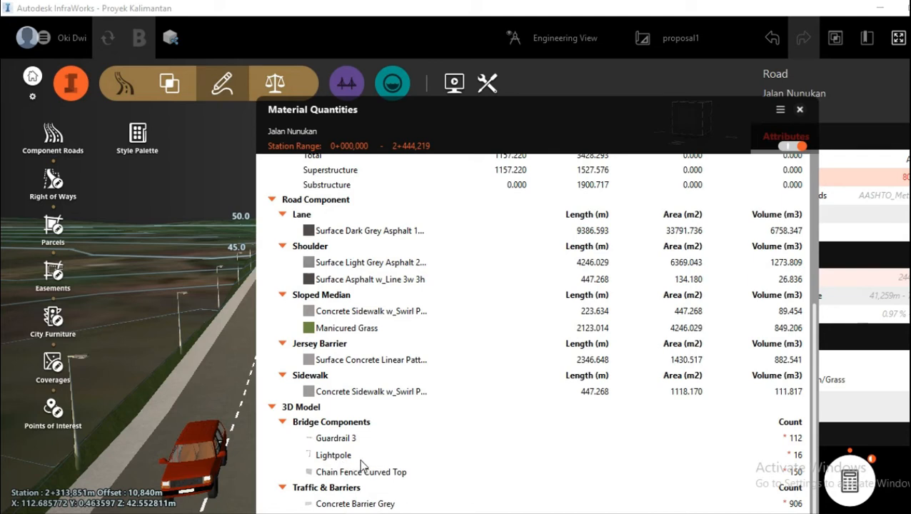
click(800, 109)
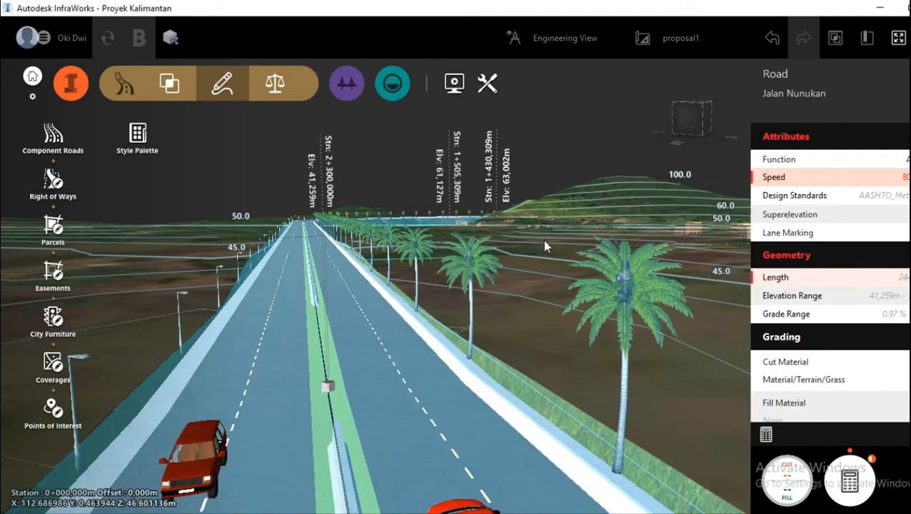
mouse_move(546, 241)
mouse_down()
mouse_move(540, 265)
mouse_move(543, 245)
mouse_up()
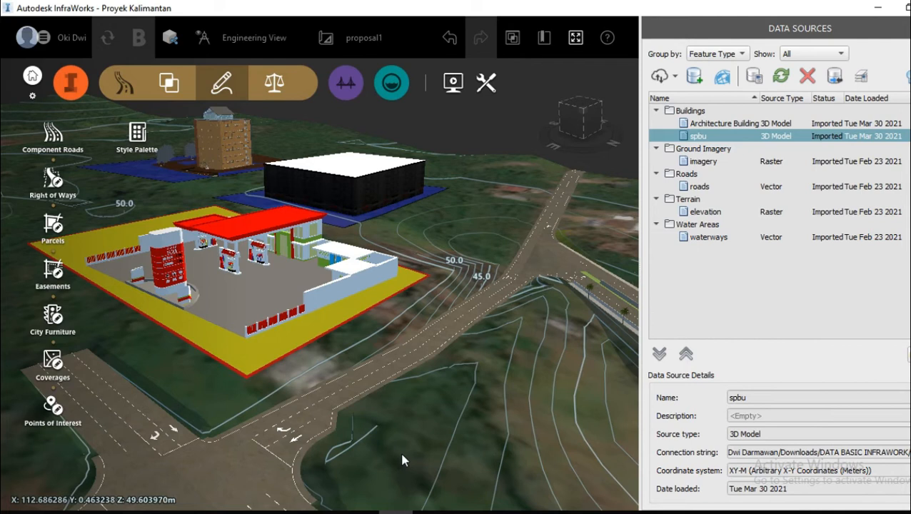
Step: Examine the imported spbu gas station model from ground level and from above
scroll(332, 292, up, 3)
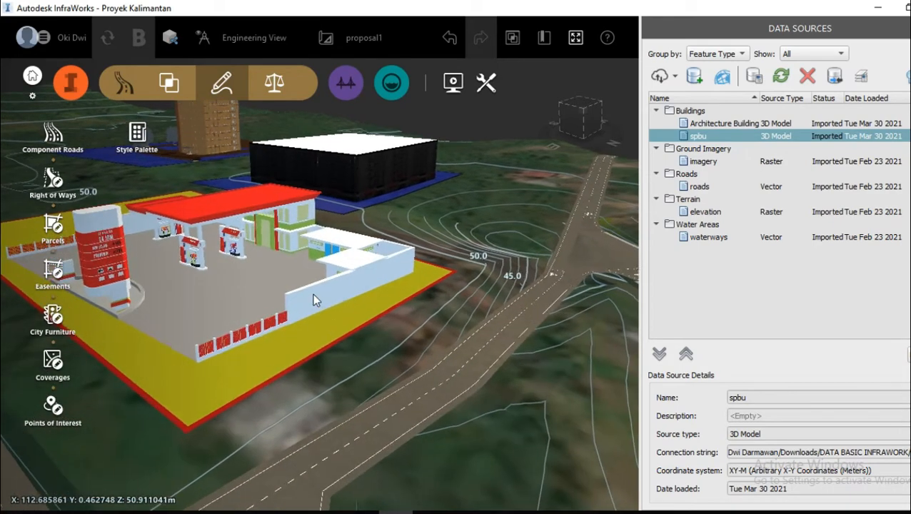
mouse_move(367, 348)
mouse_down()
mouse_move(350, 353)
mouse_move(361, 334)
mouse_up()
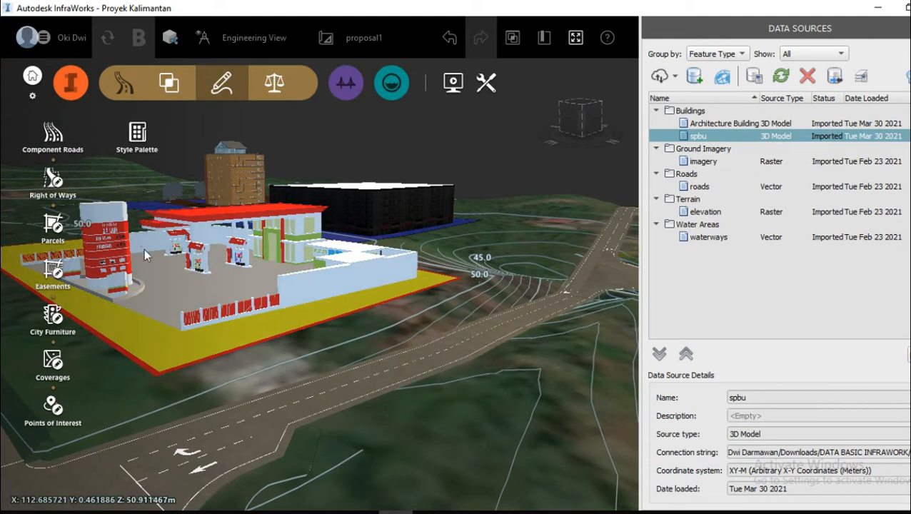
scroll(147, 253, up, 5)
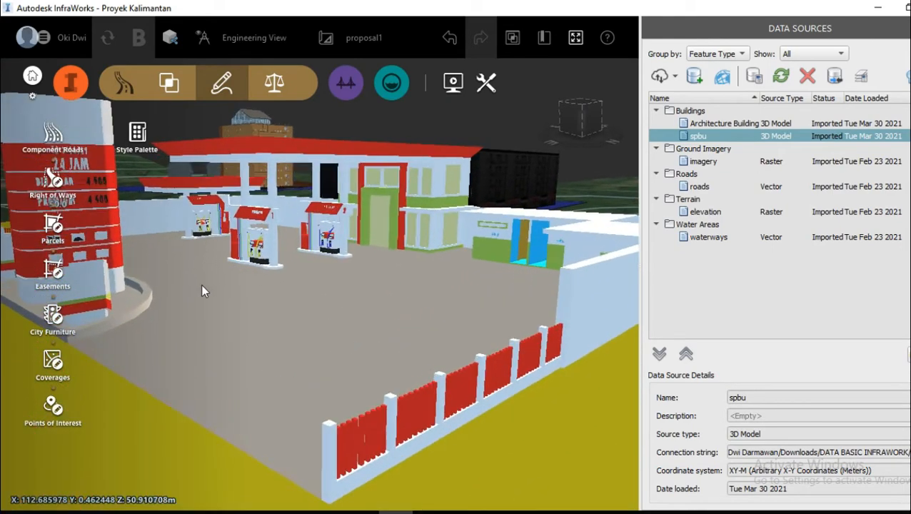
scroll(202, 289, down, 5)
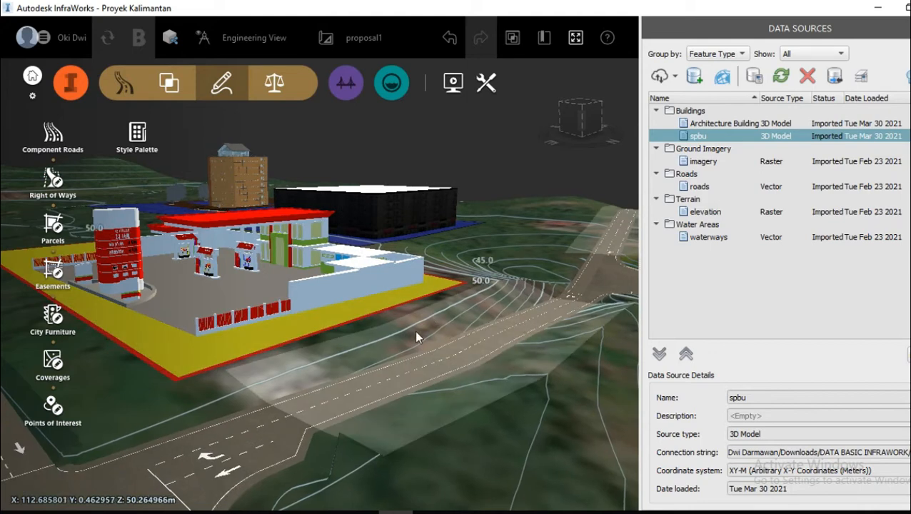
drag(416, 332, 354, 363)
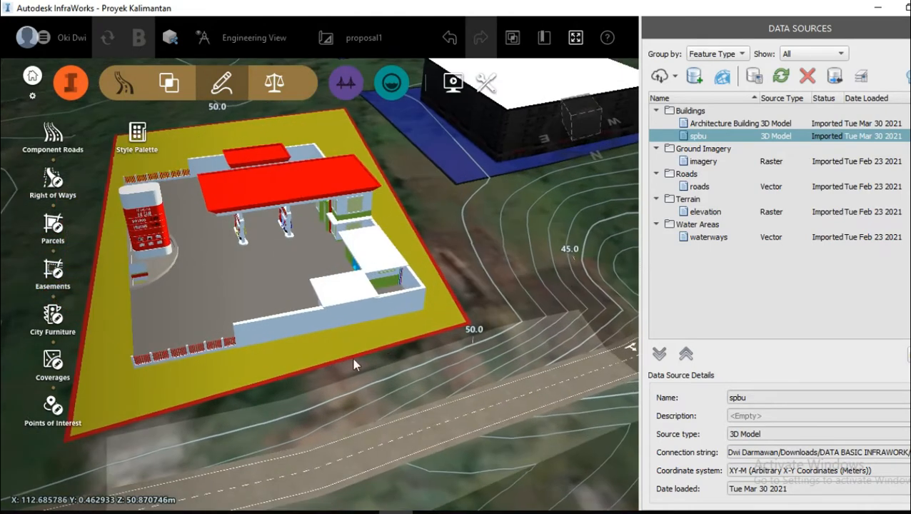
scroll(227, 370, down, 4)
scroll(457, 168, up, 6)
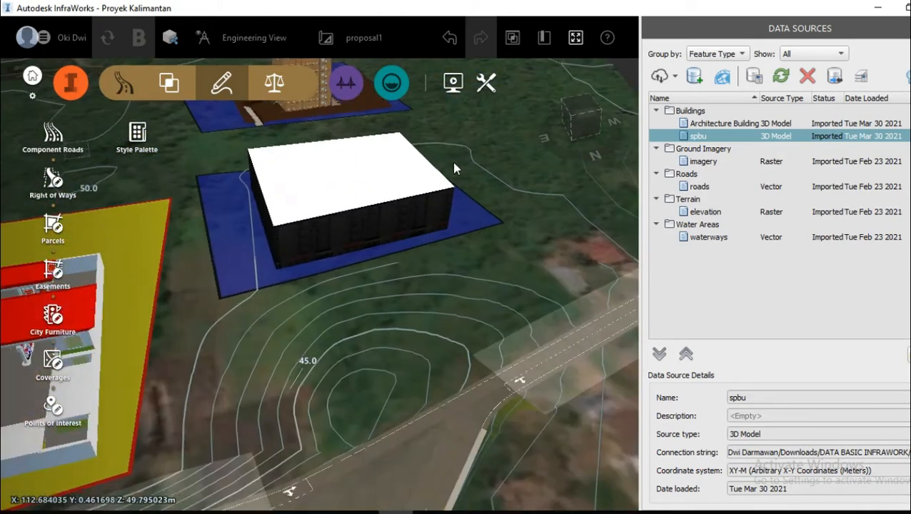
Step: Inspect the box-shaped building and the multi-storey Architecture Building model from several sides
drag(452, 292, 259, 357)
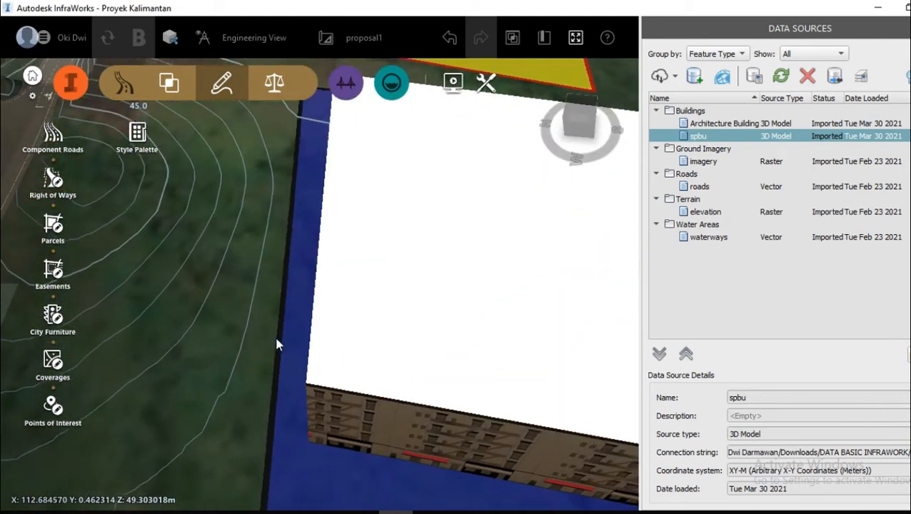
scroll(144, 346, down, 5)
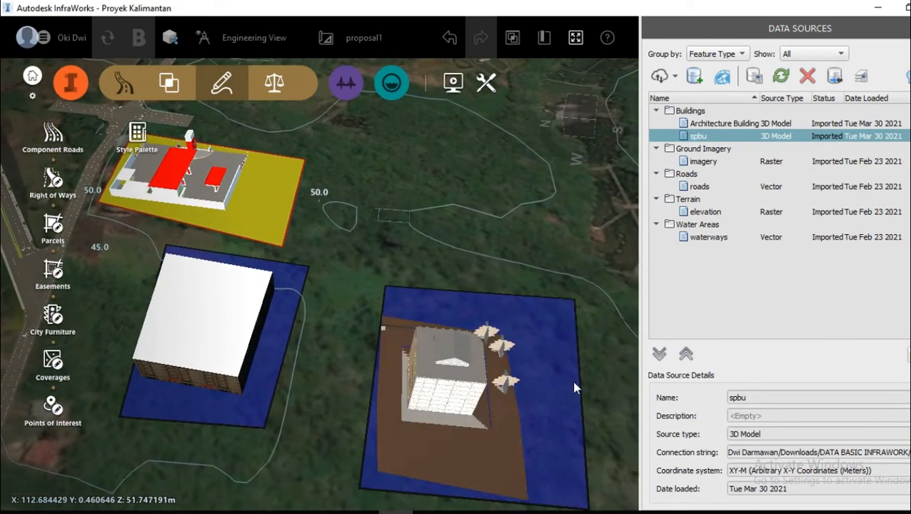
drag(607, 365, 613, 339)
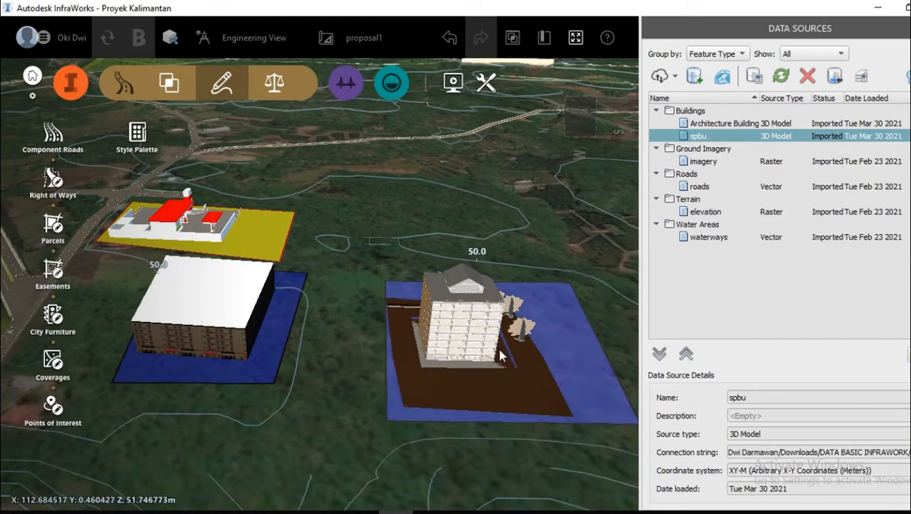
scroll(487, 345, up, 5)
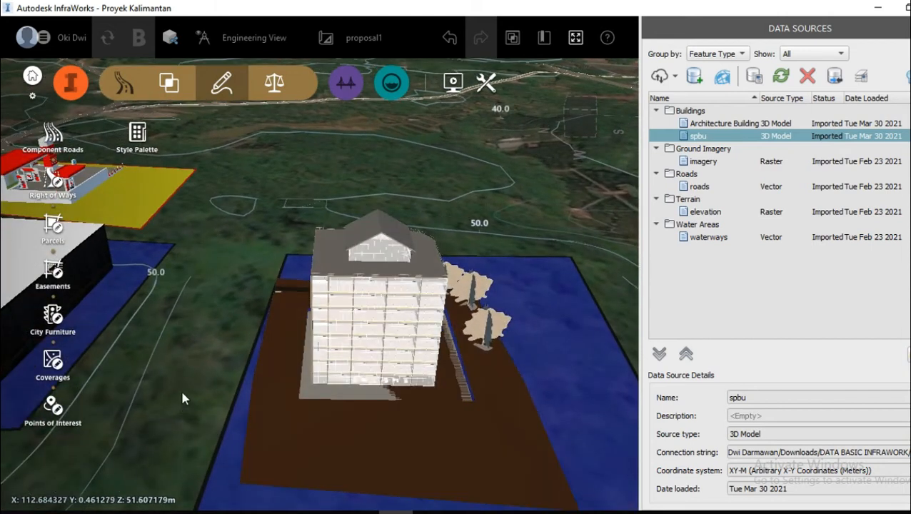
scroll(182, 398, down, 3)
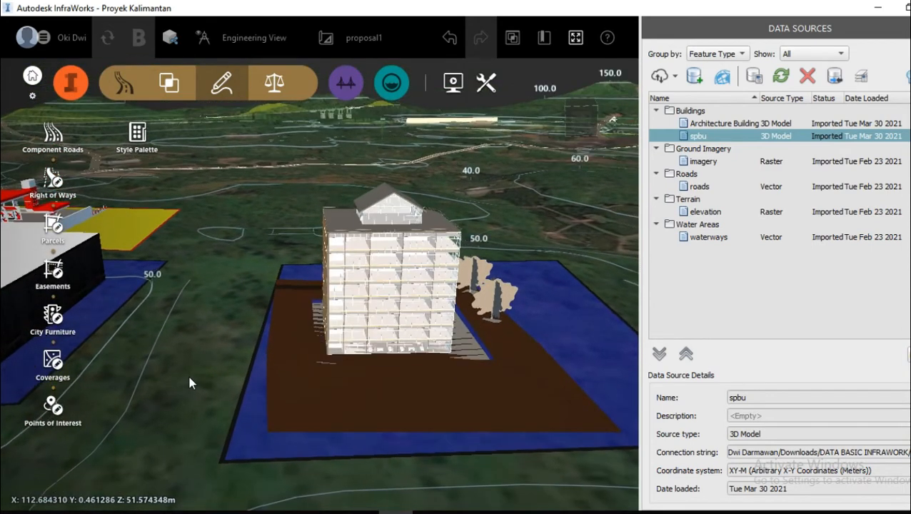
drag(216, 394, 322, 424)
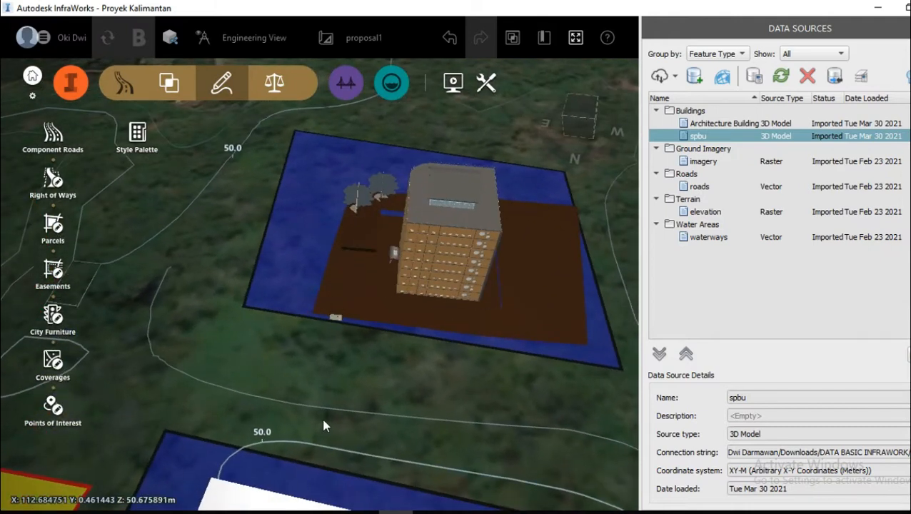
scroll(344, 390, down, 3)
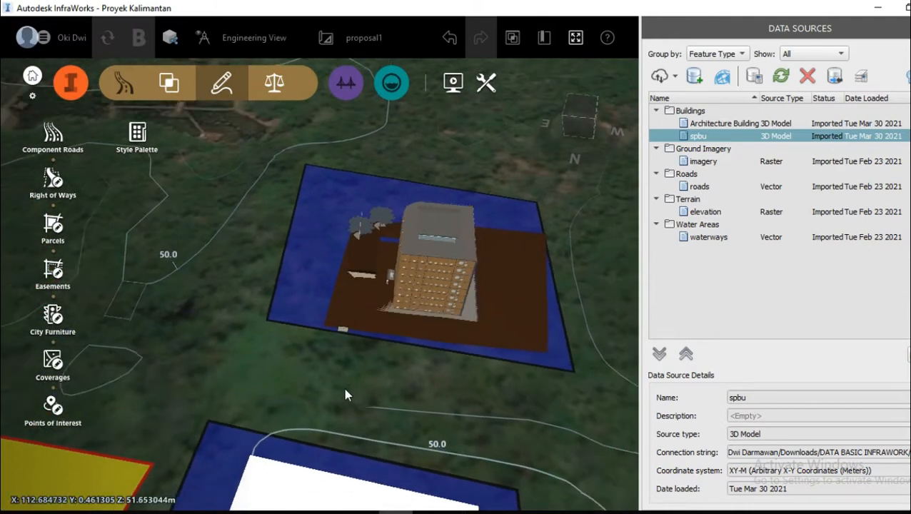
scroll(528, 419, up, 2)
drag(462, 412, 480, 395)
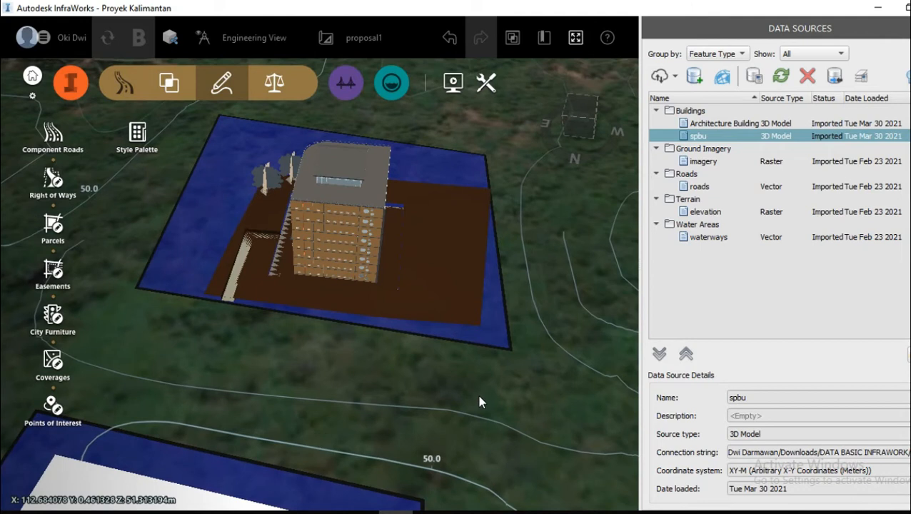
click(675, 77)
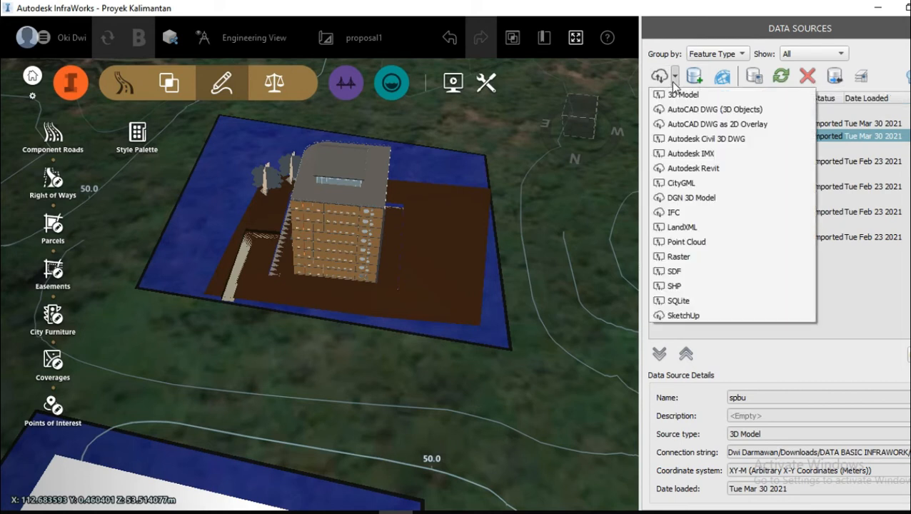
click(723, 169)
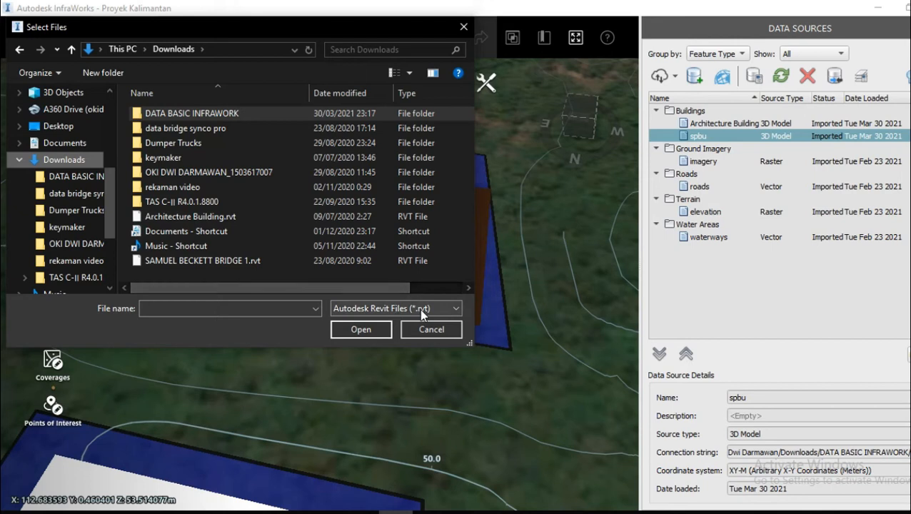
click(232, 222)
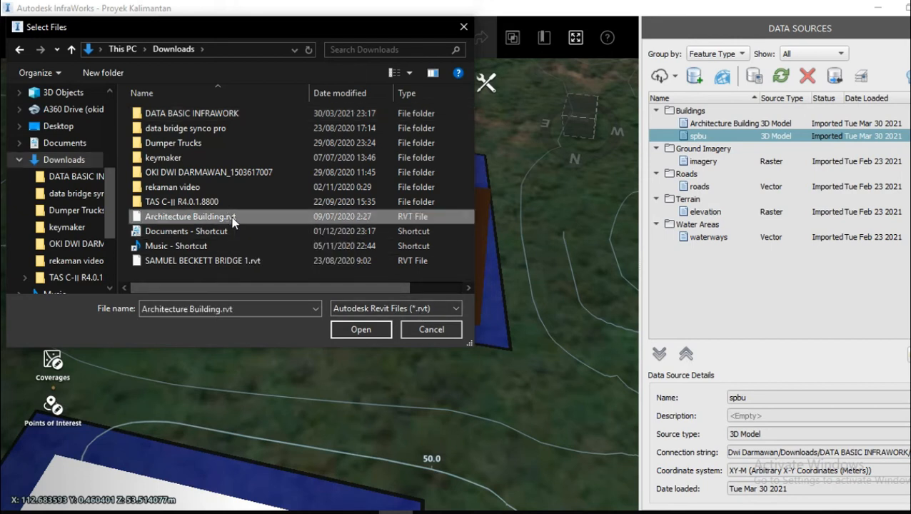
click(426, 332)
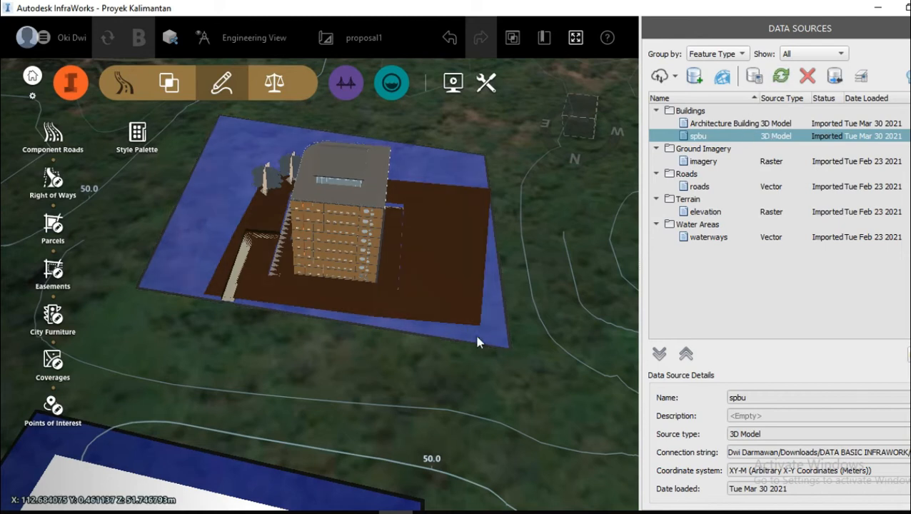
Step: Examine how the gas station sits beside the road intersection, and inspect its sign and pumps up close
scroll(438, 376, down, 1)
scroll(438, 382, down, 5)
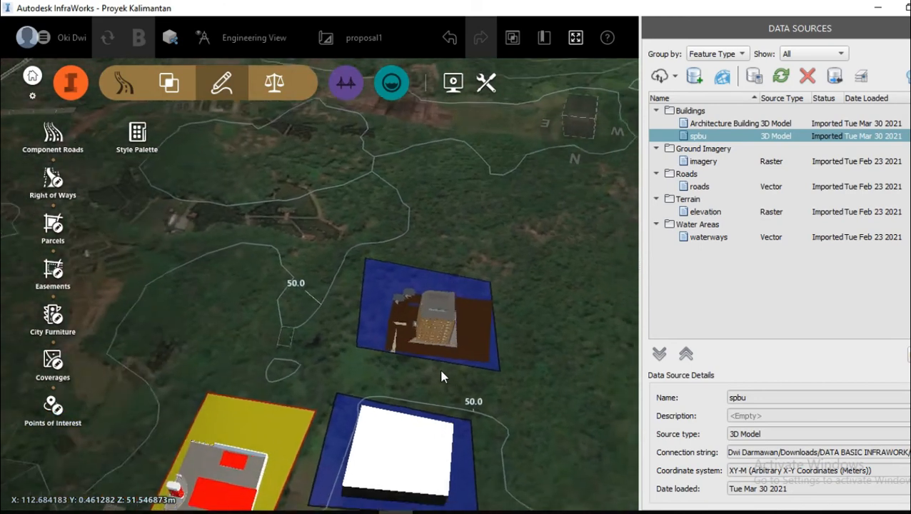
middle_drag(419, 456, 420, 381)
scroll(418, 381, up, 5)
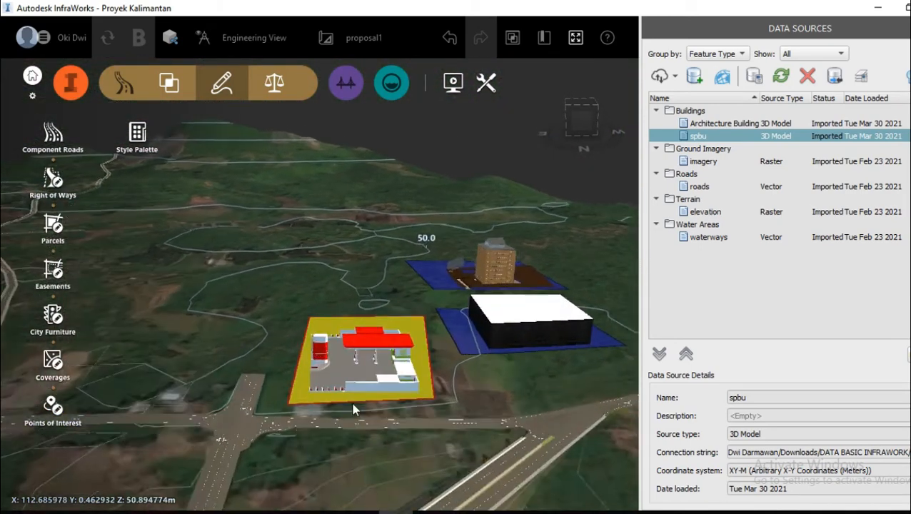
drag(512, 397, 519, 389)
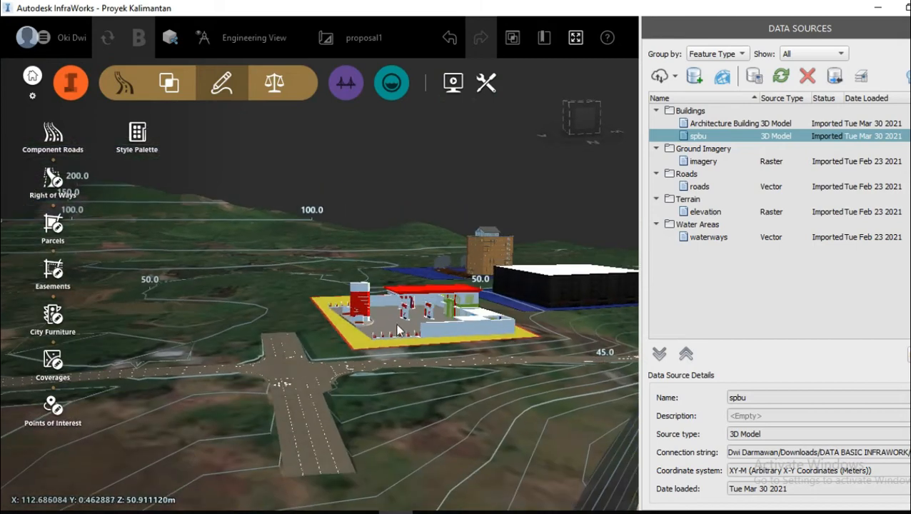
scroll(398, 319, up, 5)
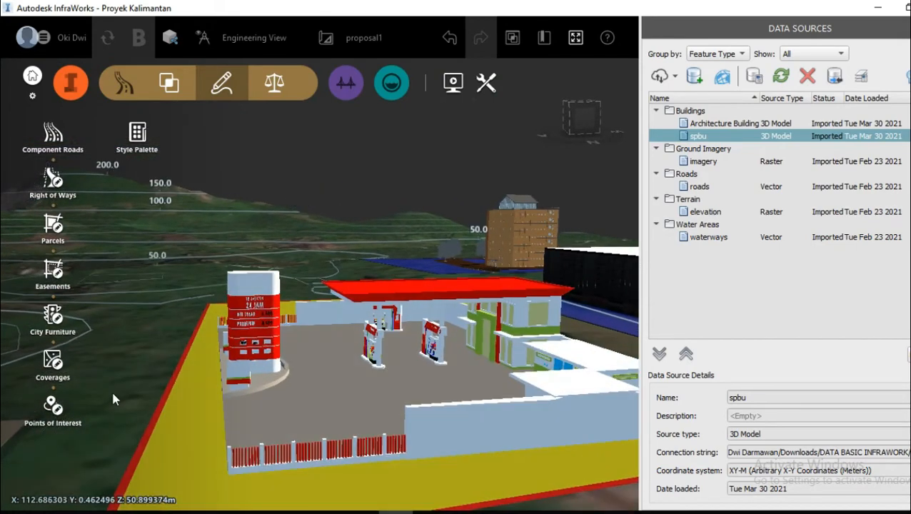
drag(112, 389, 119, 398)
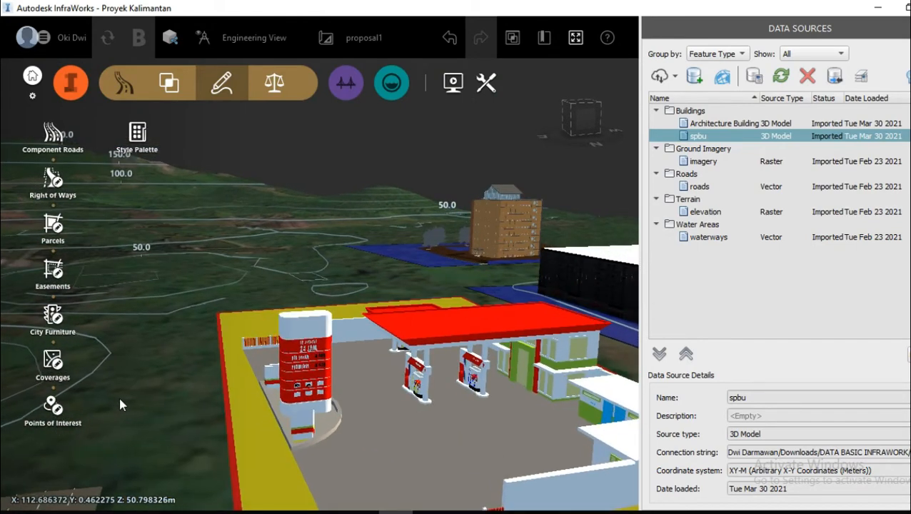
Step: Switch to 3D Warehouse in the browser, look through the spbu model results, and return to the gas station in InfraWorks
click(136, 512)
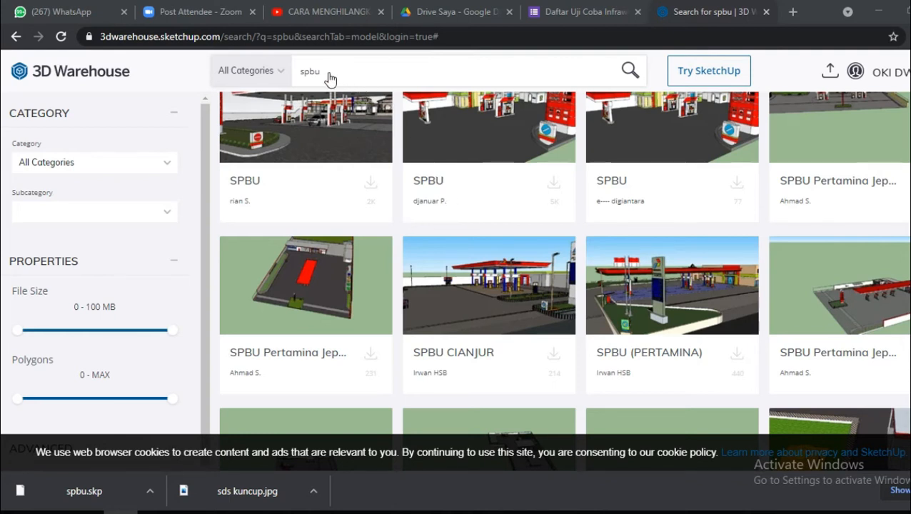
scroll(350, 84, up, 3)
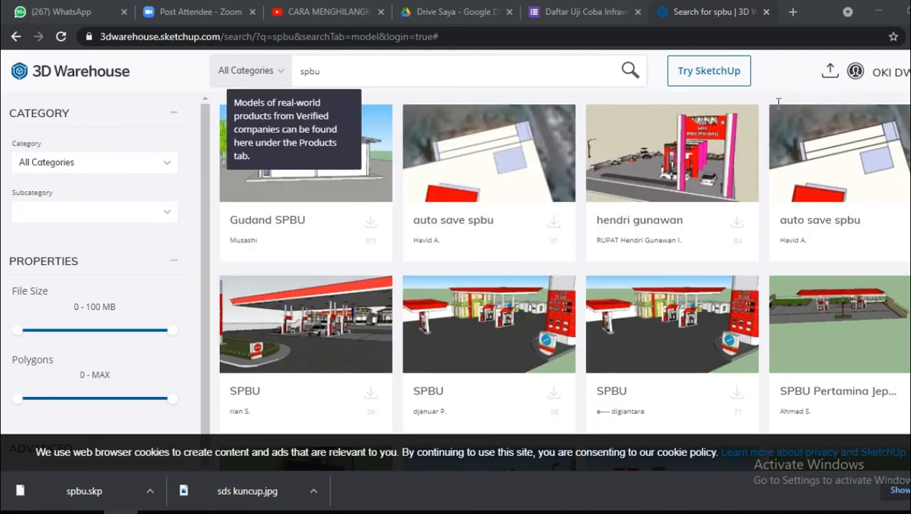
scroll(778, 103, up, 1)
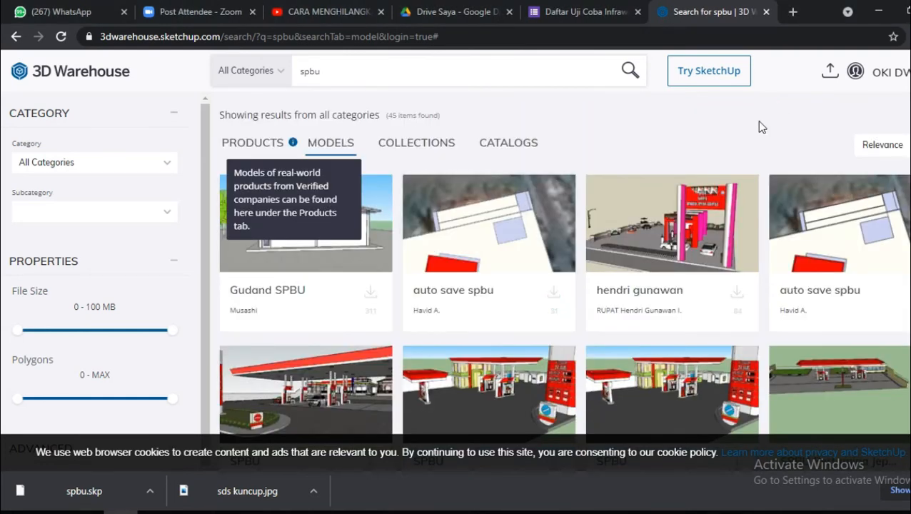
click(555, 298)
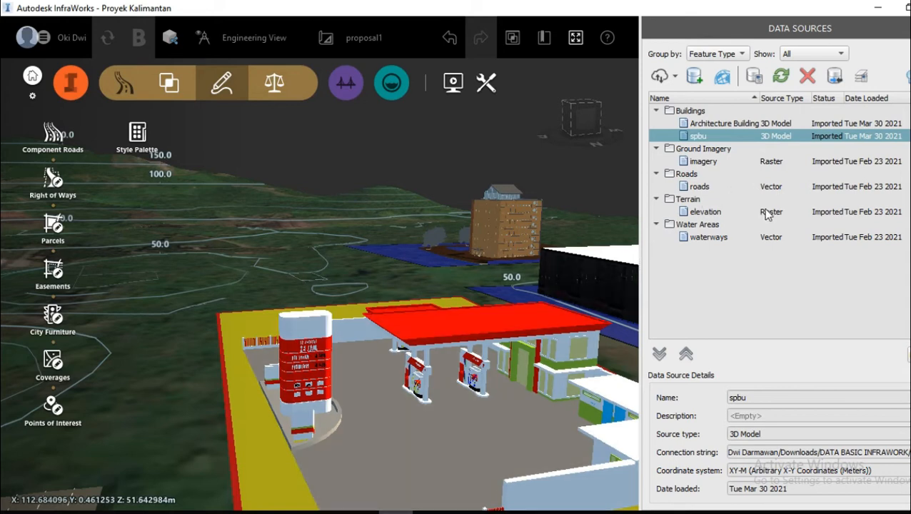
scroll(475, 317, down, 5)
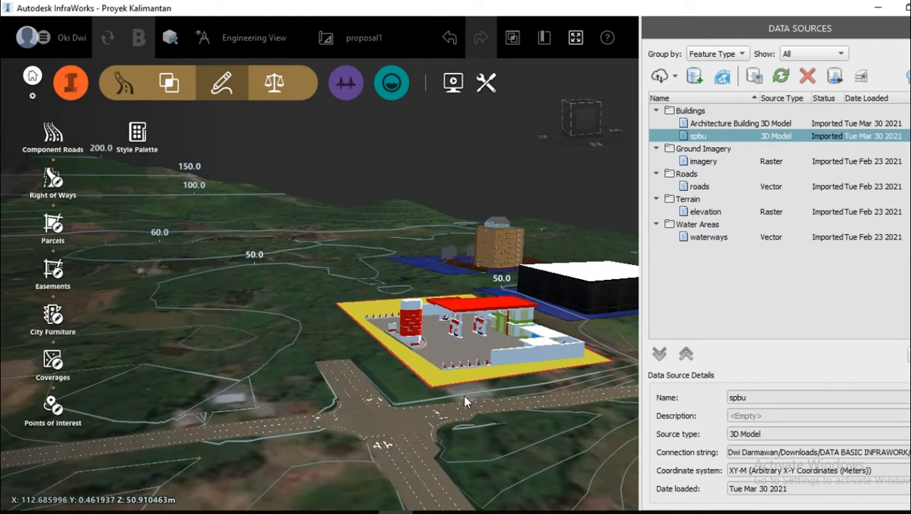
scroll(464, 402, up, 4)
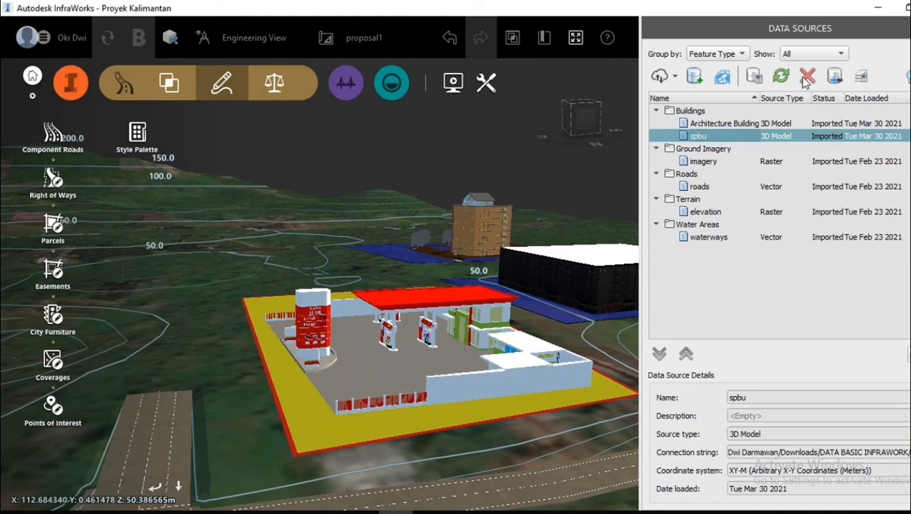
Step: Remove the spbu data source with its associated features and delete the yellow Restricted Area coverage it stood on
click(804, 79)
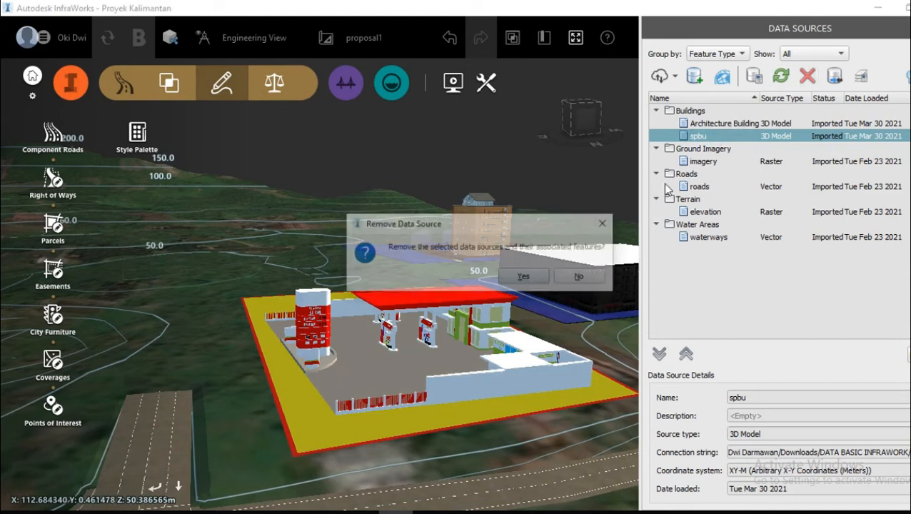
click(524, 277)
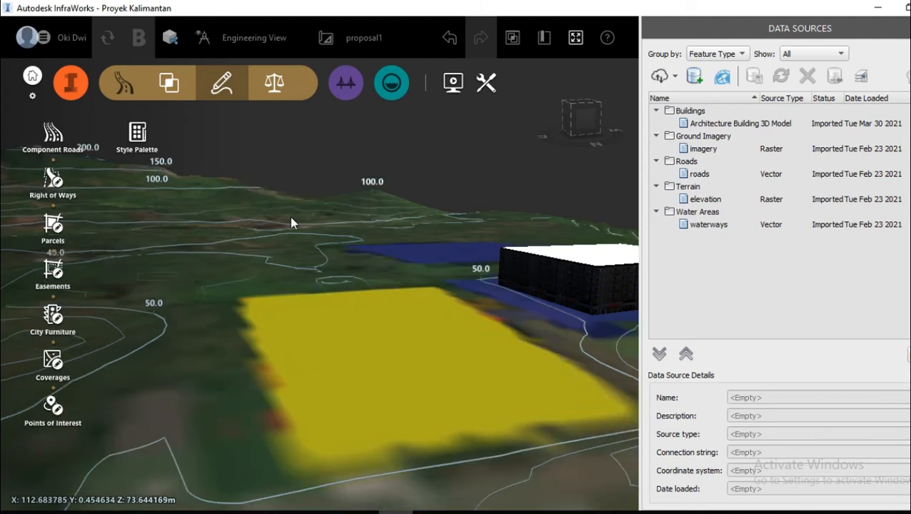
click(305, 361)
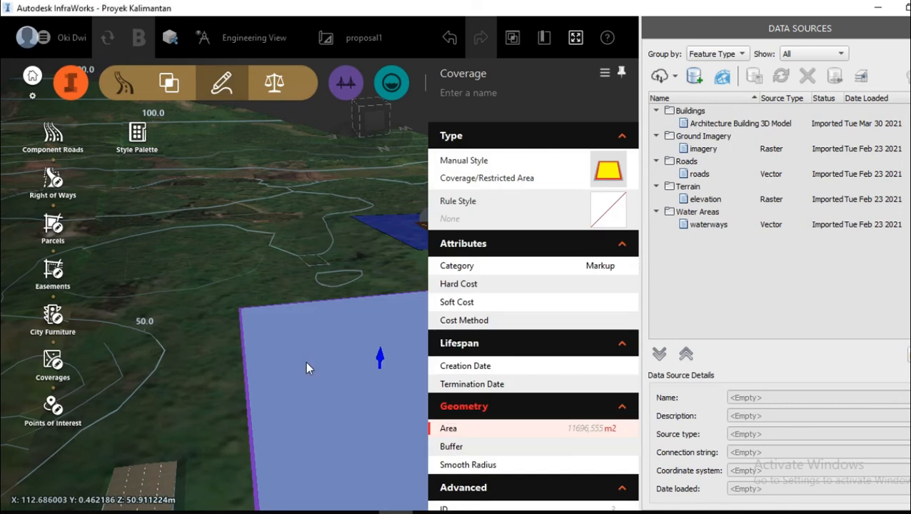
key(Delete)
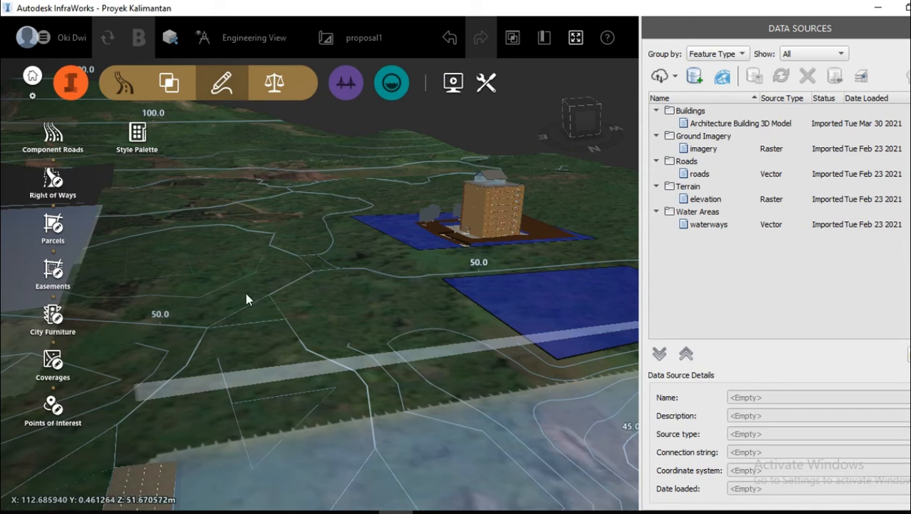
Step: Draw a four-sided Restricted Area coverage of about 11,527 m2 on the open land beside the road junction
scroll(244, 290, down, 3)
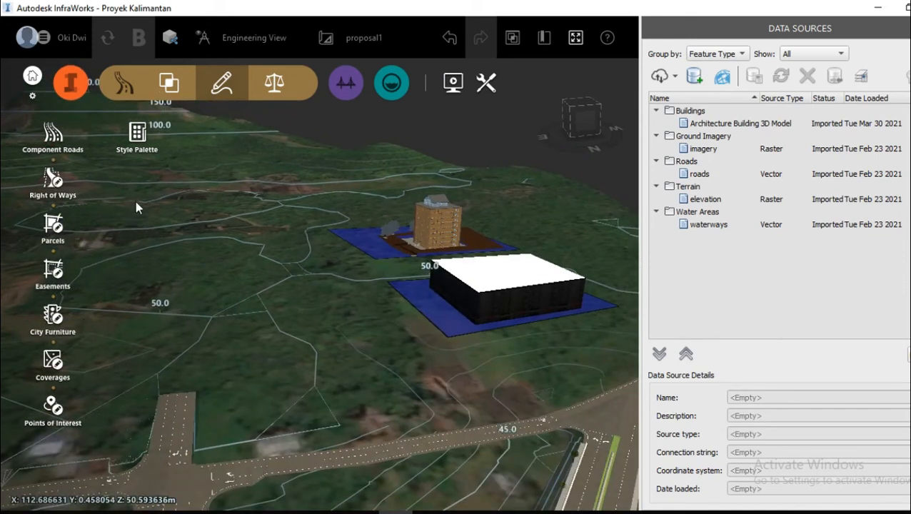
click(52, 365)
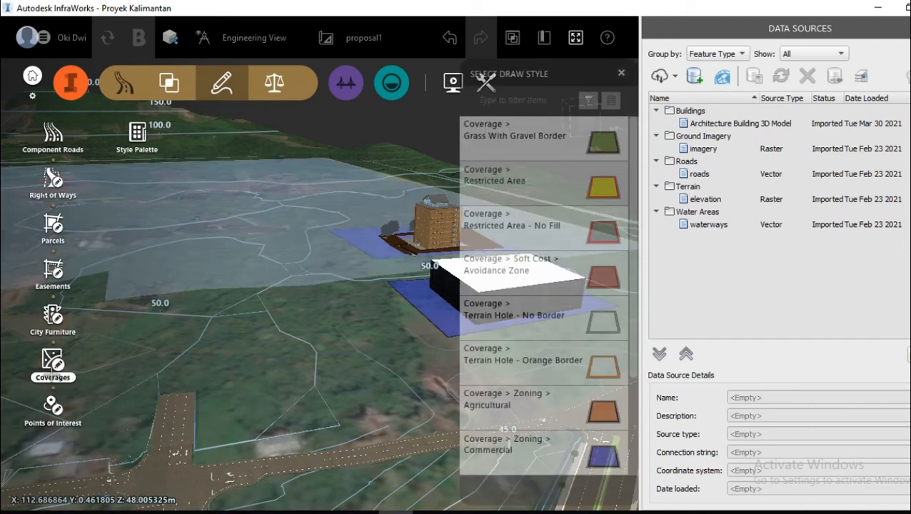
click(524, 190)
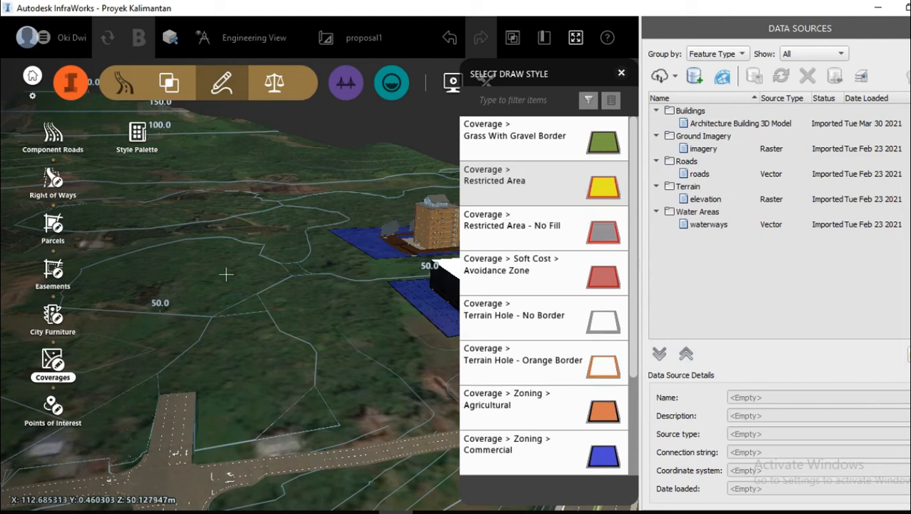
click(213, 300)
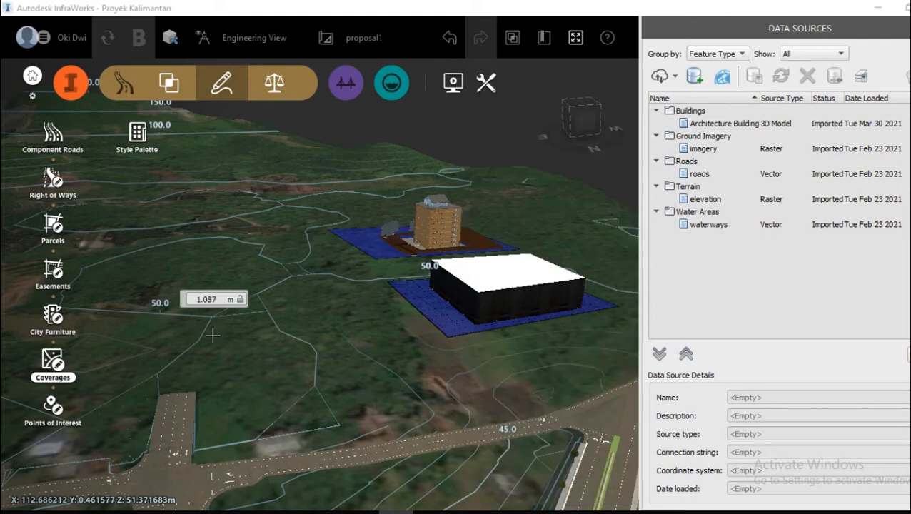
click(218, 434)
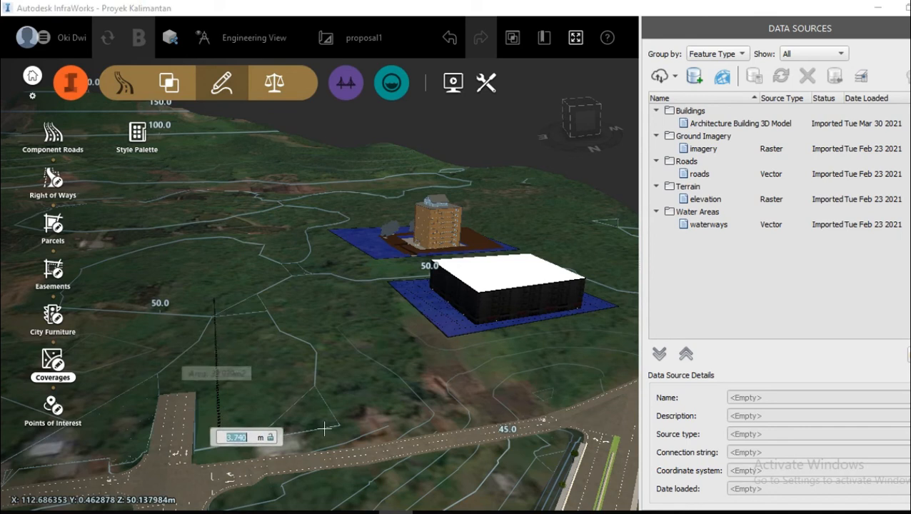
click(404, 414)
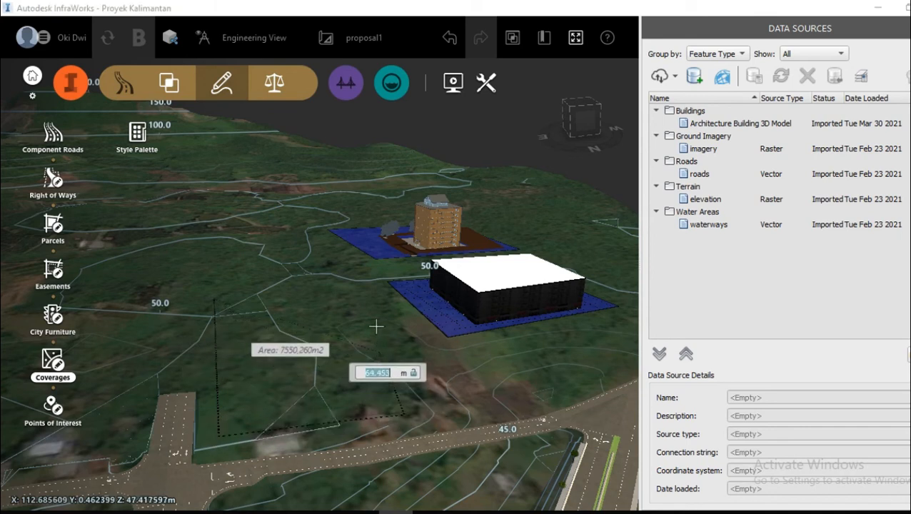
click(361, 292)
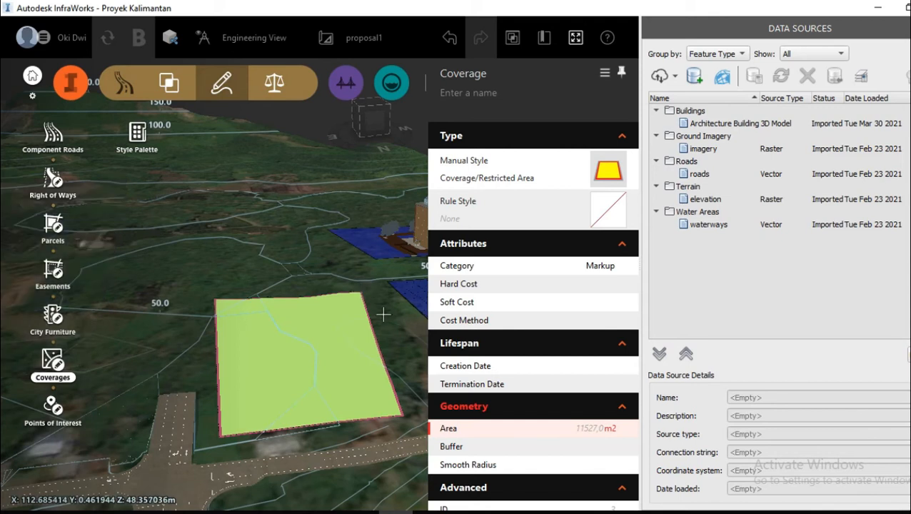
Step: Level the new Restricted Area coverage by raising it to an elevation of about 51.2 m
drag(384, 315, 408, 369)
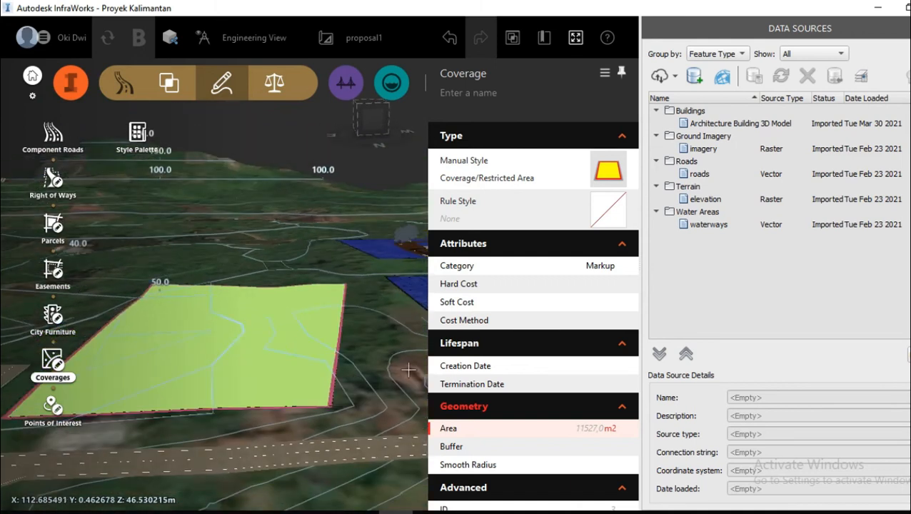
click(228, 345)
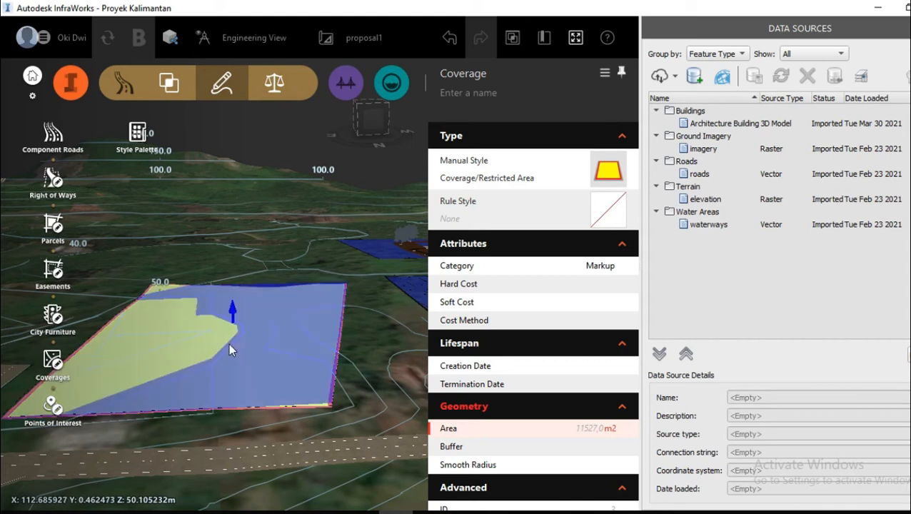
right_click(234, 347)
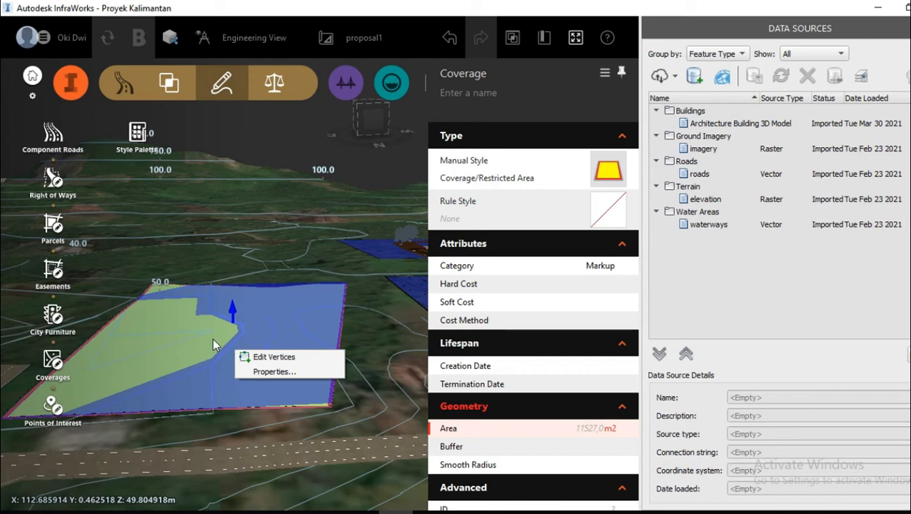
click(232, 309)
drag(232, 310, 233, 305)
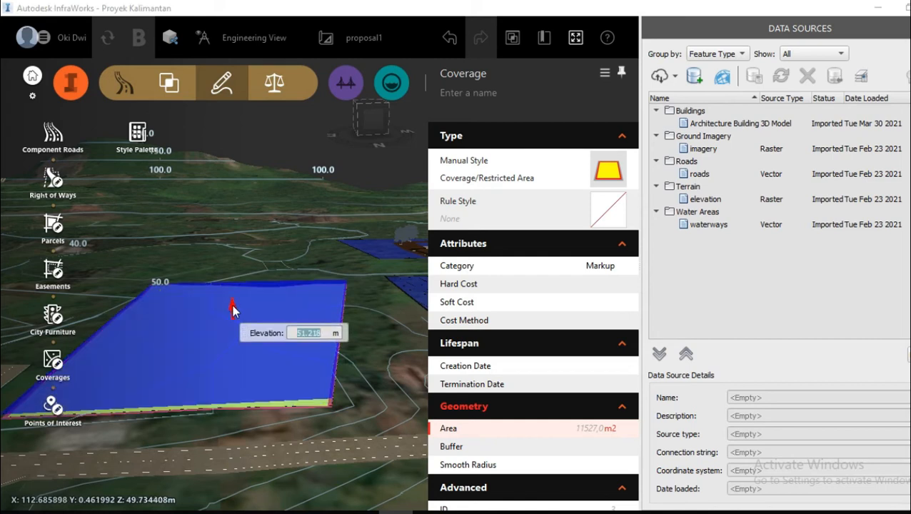
key(Return)
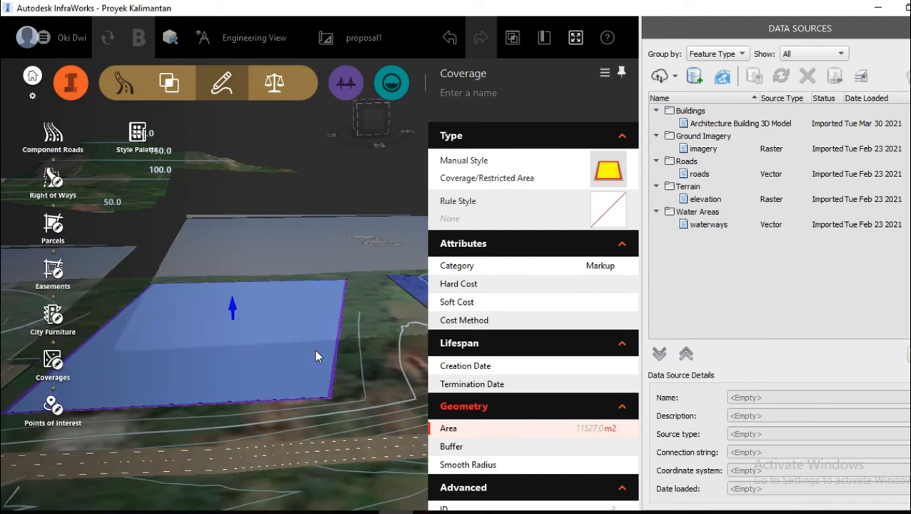
click(368, 378)
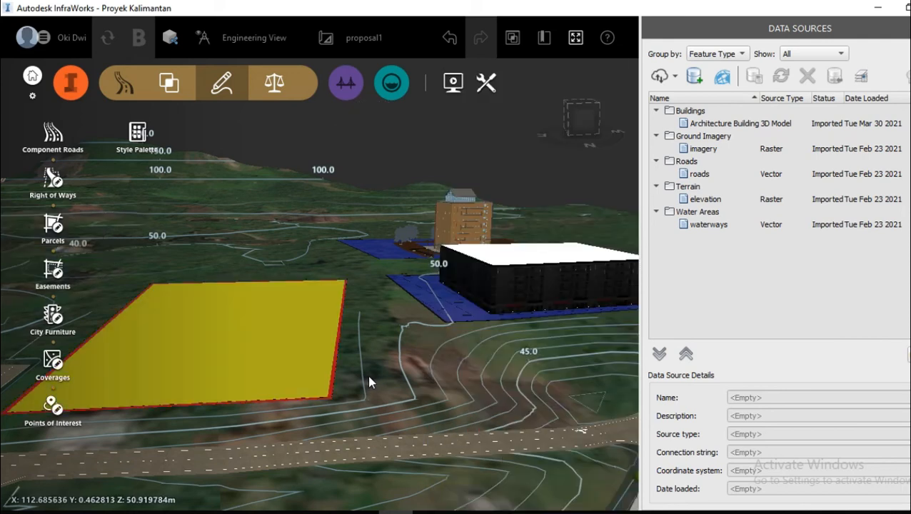
Step: Import spbu.skp from the DATA BASIC INFRAWORK folder as a SketchUp data source, accepting the cloud transfer and texture notices
drag(369, 377, 386, 385)
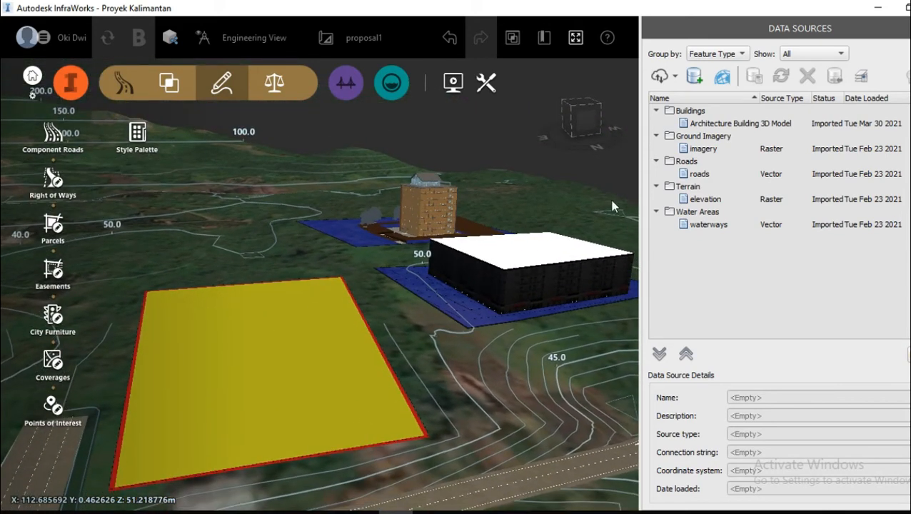
click(675, 76)
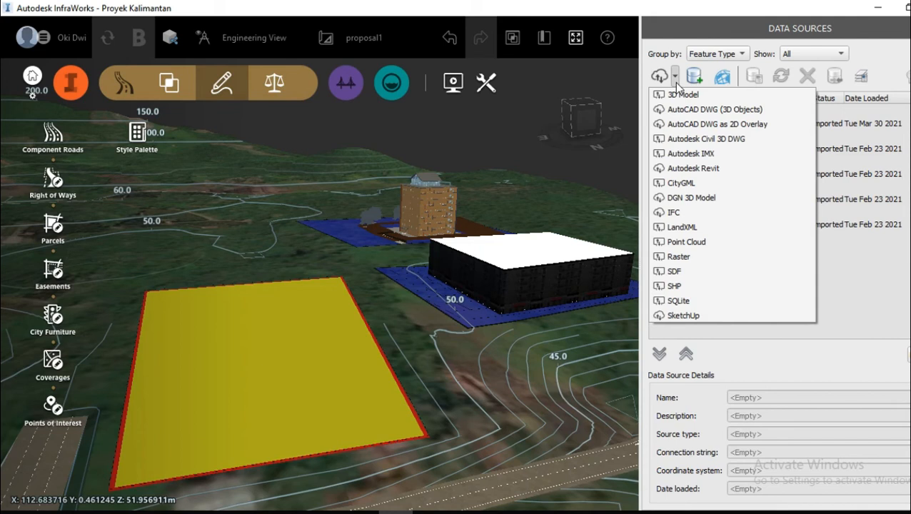
click(723, 318)
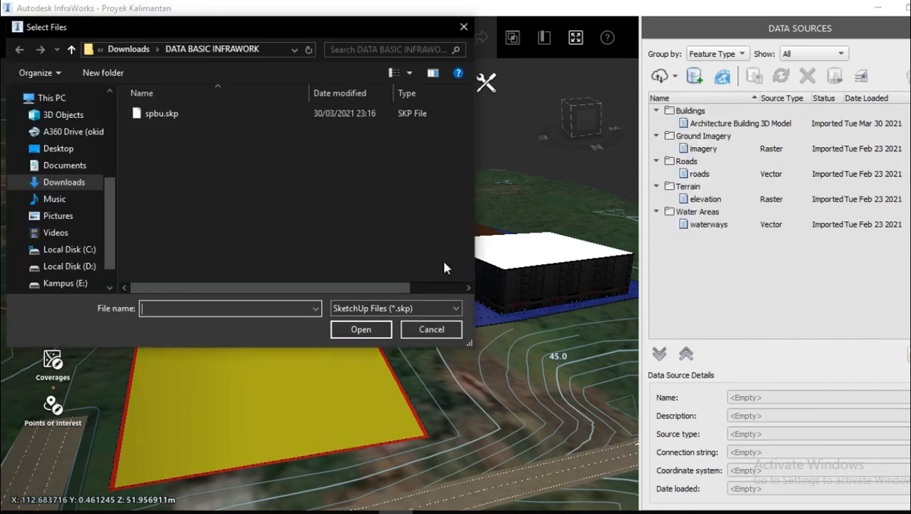
click(220, 113)
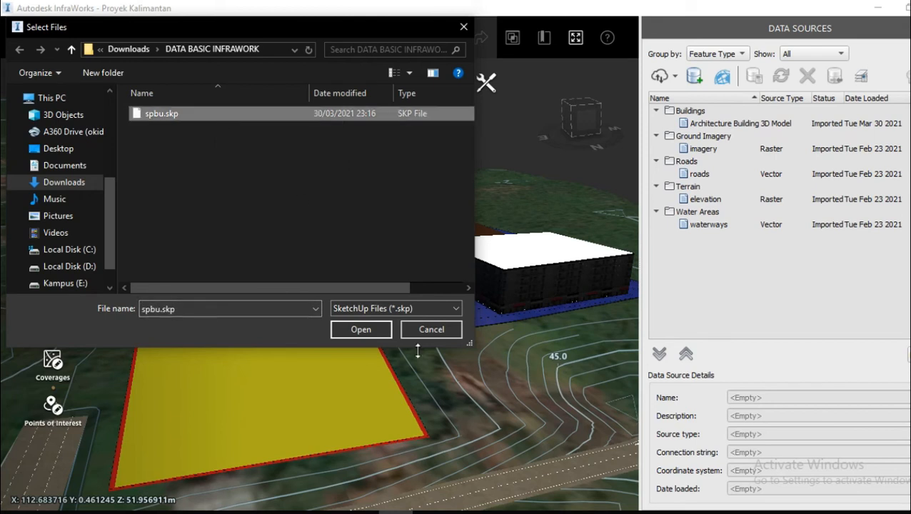
click(346, 329)
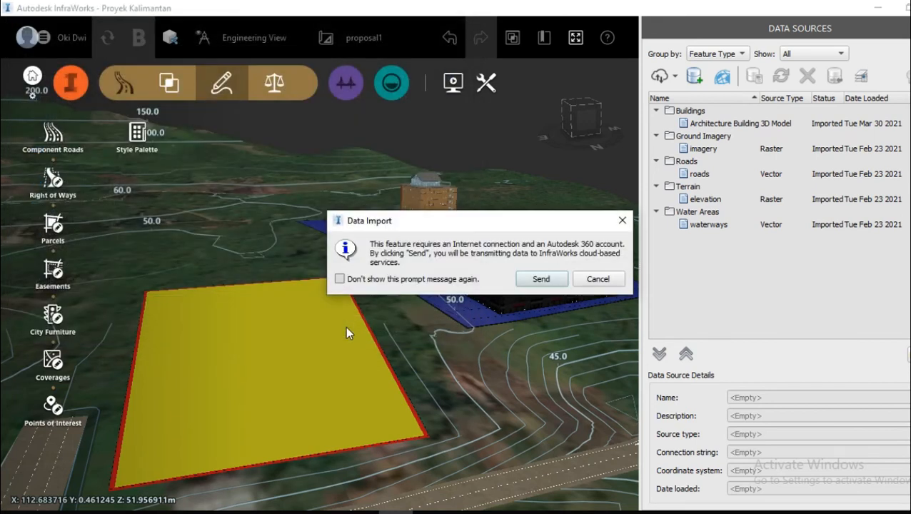
click(533, 279)
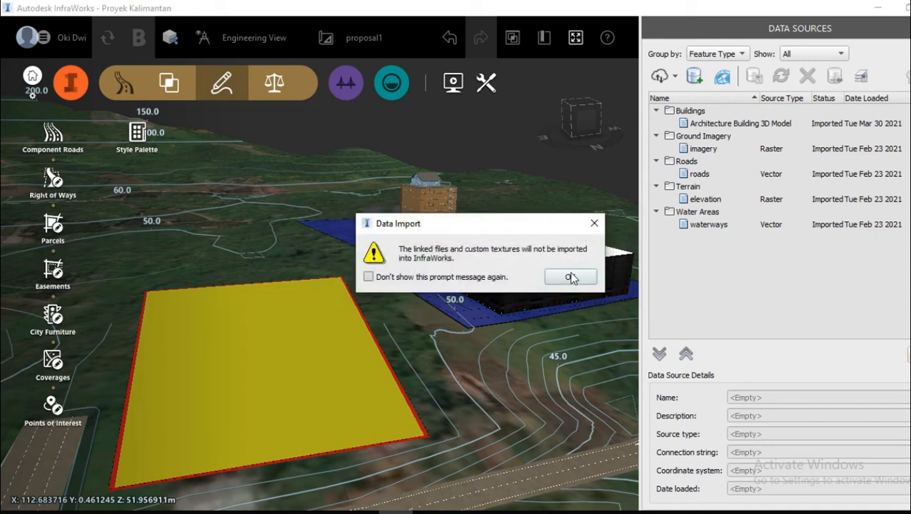
click(571, 277)
Step: Configure the spbu data source as Buildings, place it interactively on the yellow coverage, and refresh the model
click(718, 123)
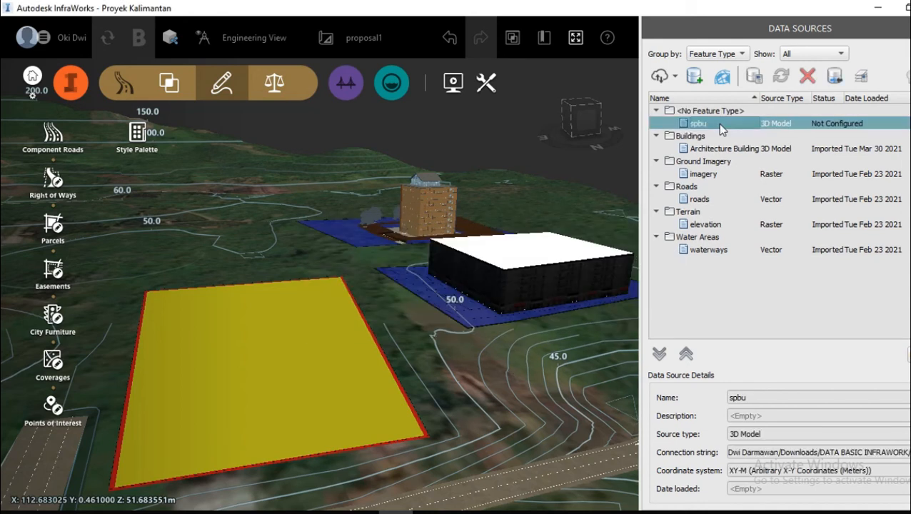
double_click(718, 123)
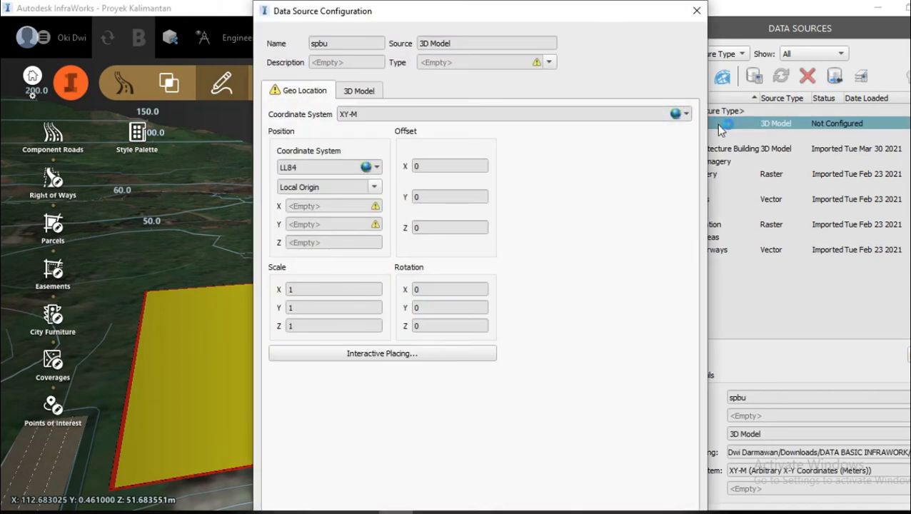
click(550, 62)
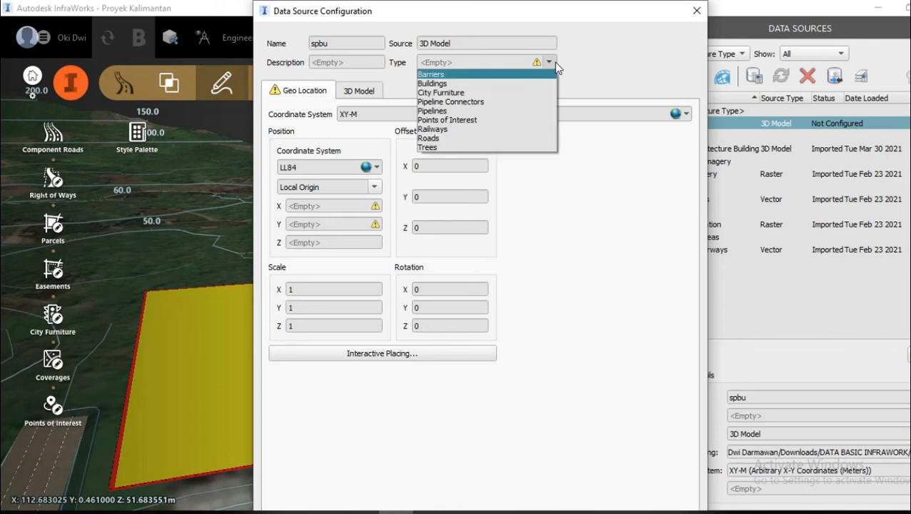
click(505, 84)
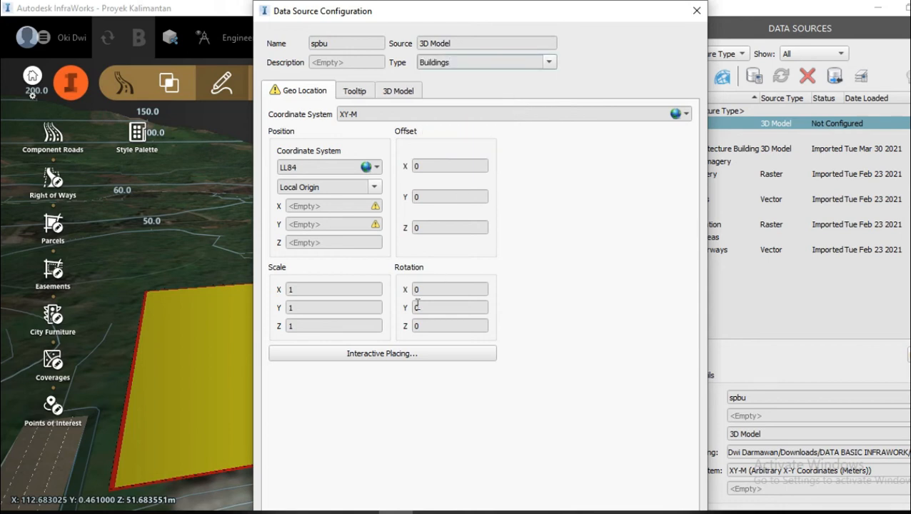
click(384, 354)
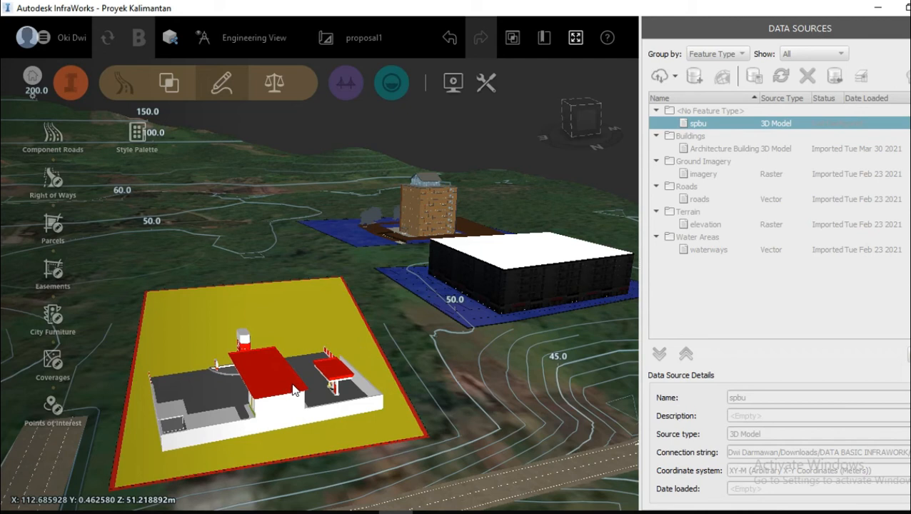
click(293, 387)
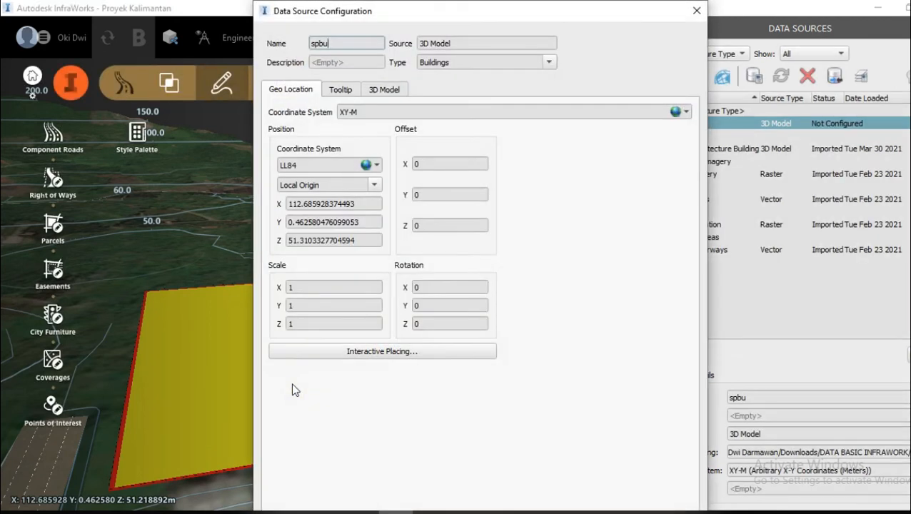
mouse_move(517, 2)
mouse_down()
mouse_move(518, 31)
mouse_move(520, 0)
mouse_up()
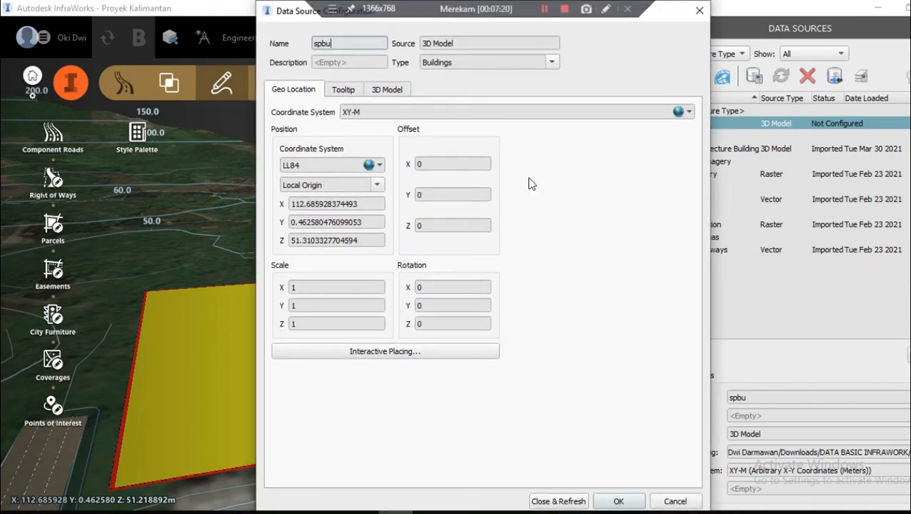
click(553, 503)
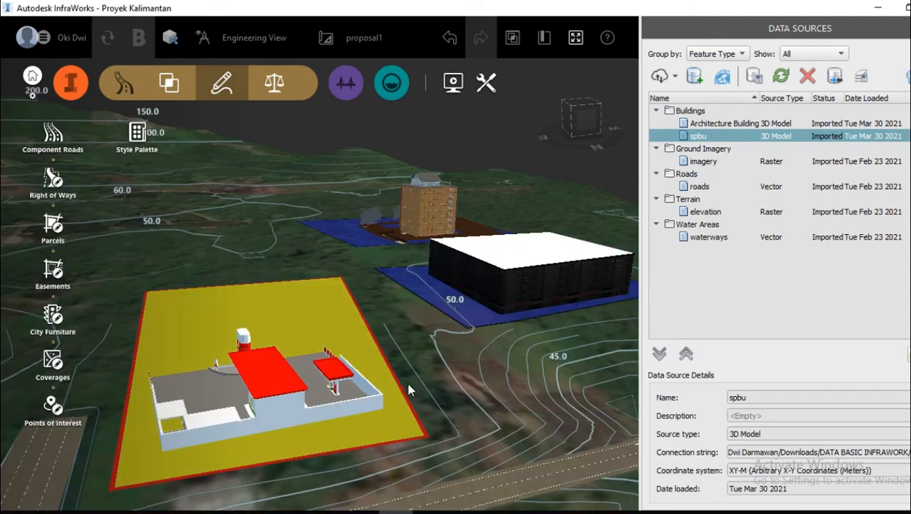
Step: Rotate the spbu gas station on the yellow coverage so its sign side faces the road junction
drag(405, 384, 426, 374)
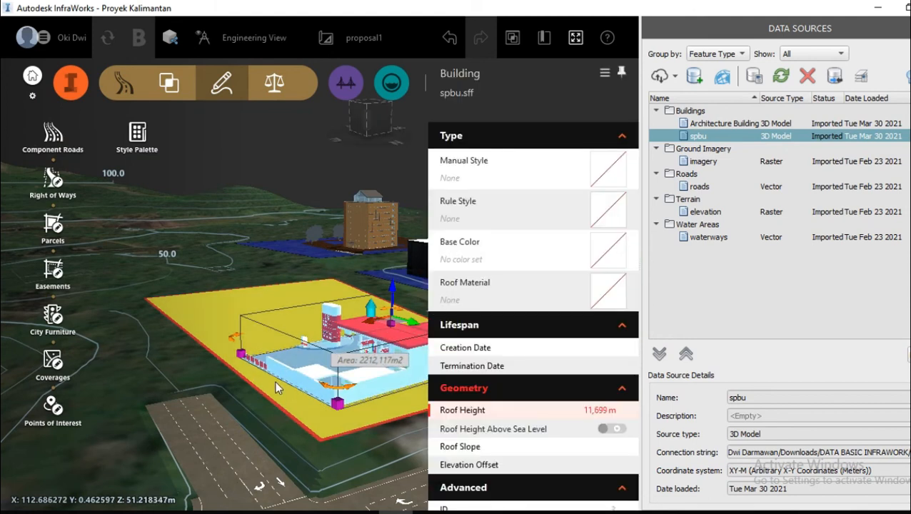
drag(230, 339, 252, 377)
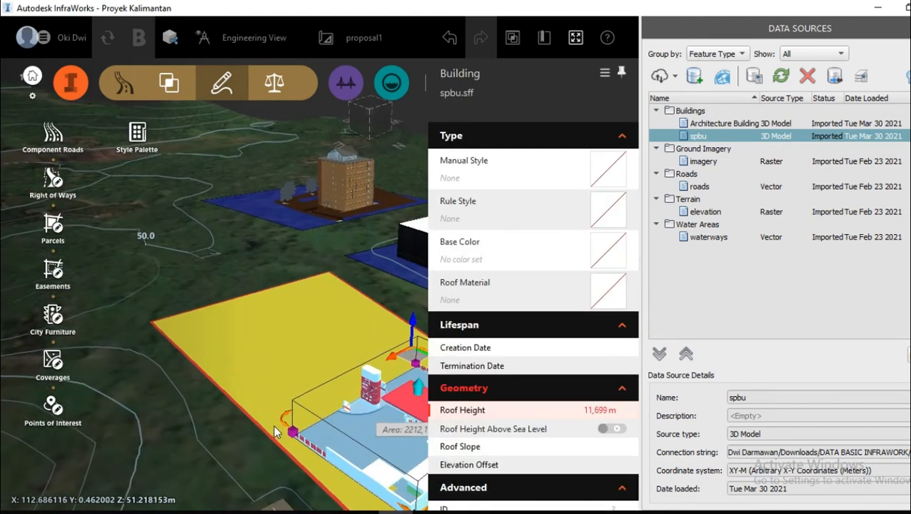
drag(286, 423, 347, 486)
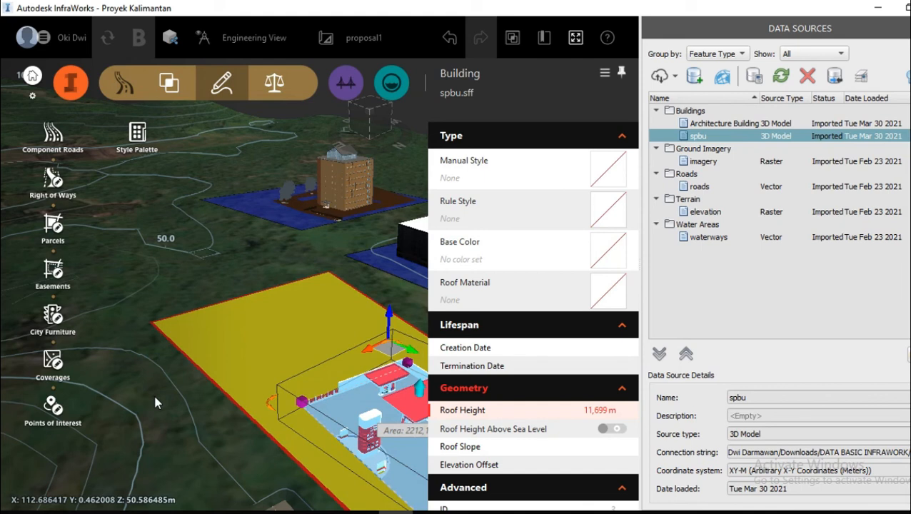
scroll(155, 400, down, 3)
scroll(295, 455, up, 3)
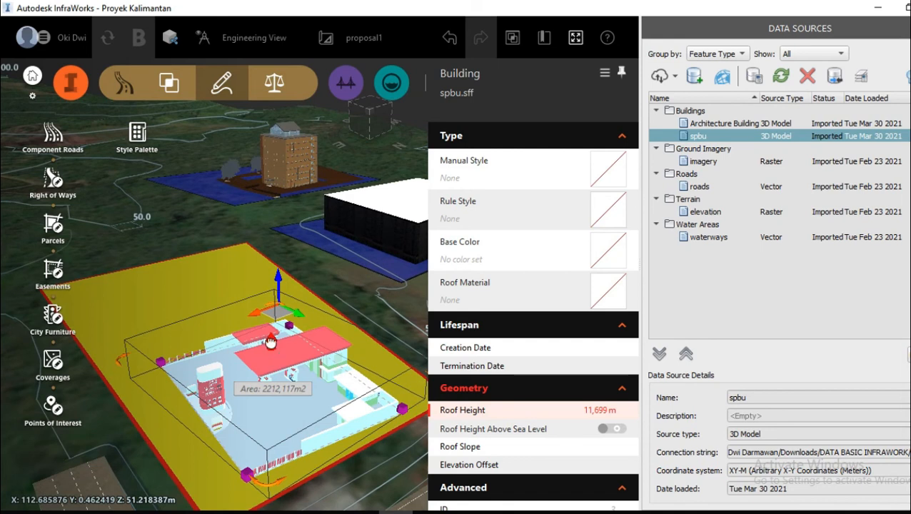
Step: Enlarge the spbu gas station until it fills the road side of the yellow coverage, and deselect it
drag(270, 343, 266, 323)
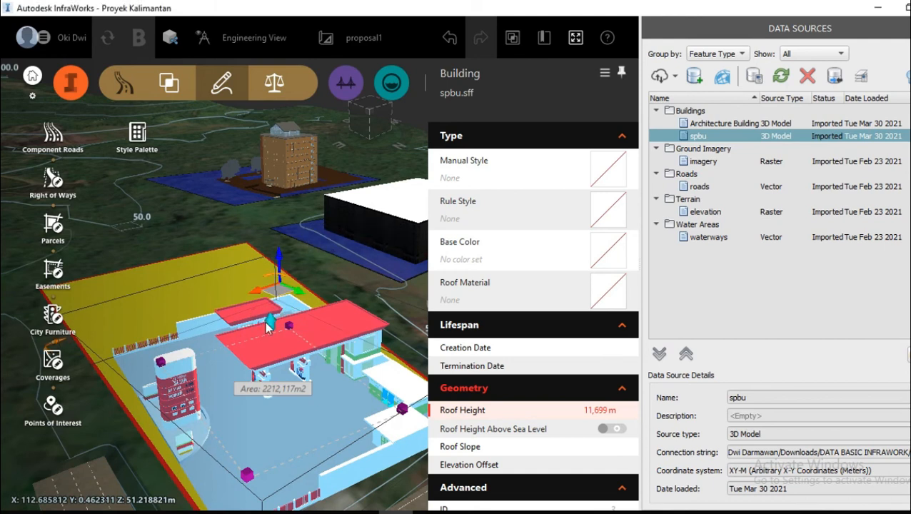
scroll(242, 338, down, 4)
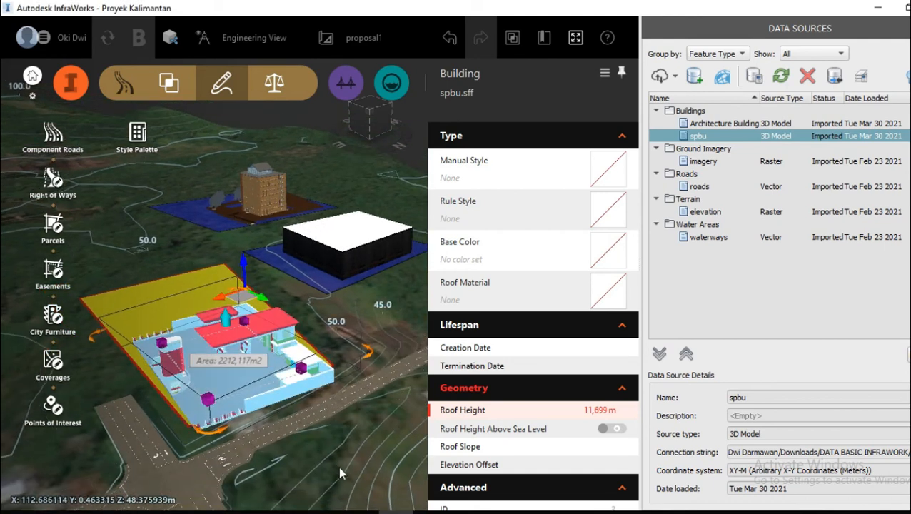
click(340, 470)
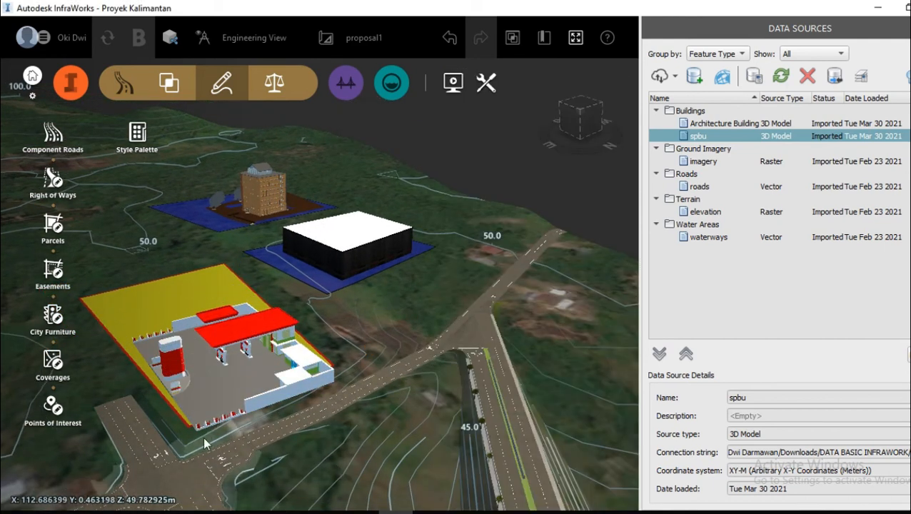
Step: Examine the placed gas station up close and from several angles, including its sign, pumps, and fit beside the road junction
scroll(283, 453, up, 3)
scroll(289, 445, up, 2)
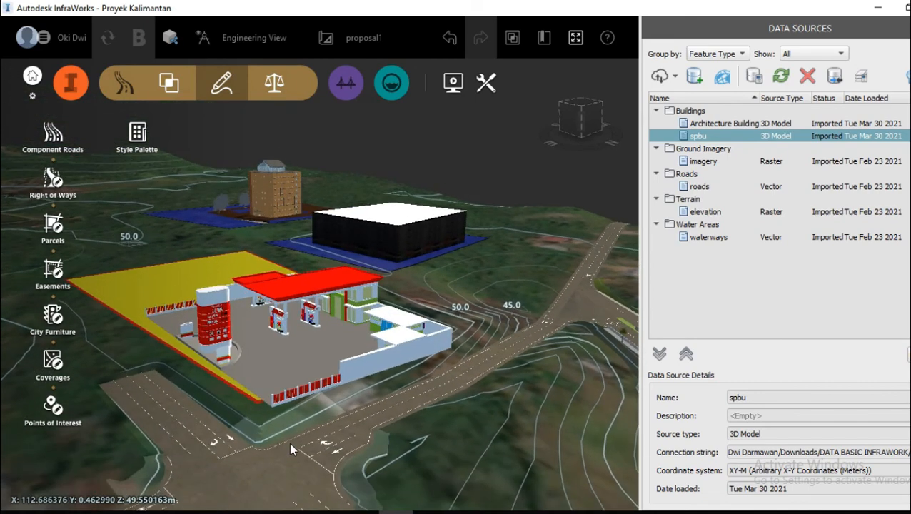
scroll(277, 397, up, 2)
scroll(277, 397, up, 1)
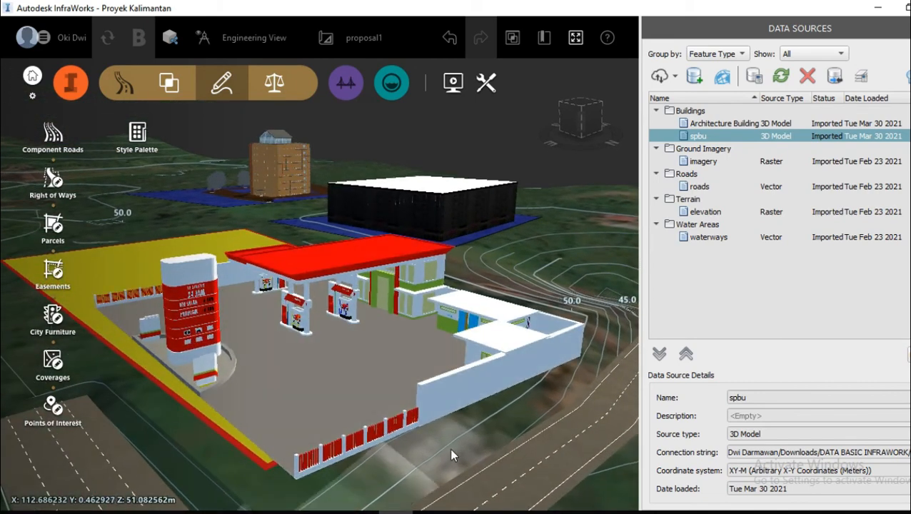
drag(449, 448, 451, 438)
scroll(294, 332, up, 5)
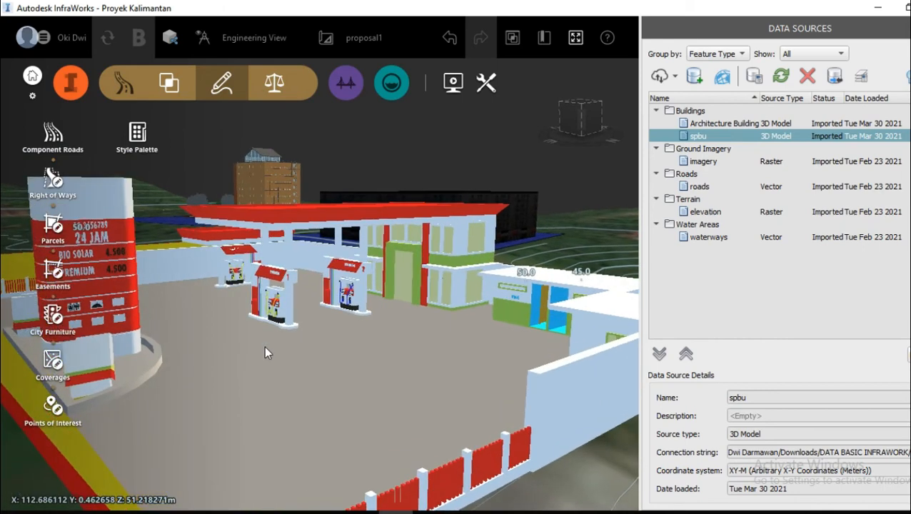
drag(293, 370, 275, 398)
scroll(284, 386, down, 6)
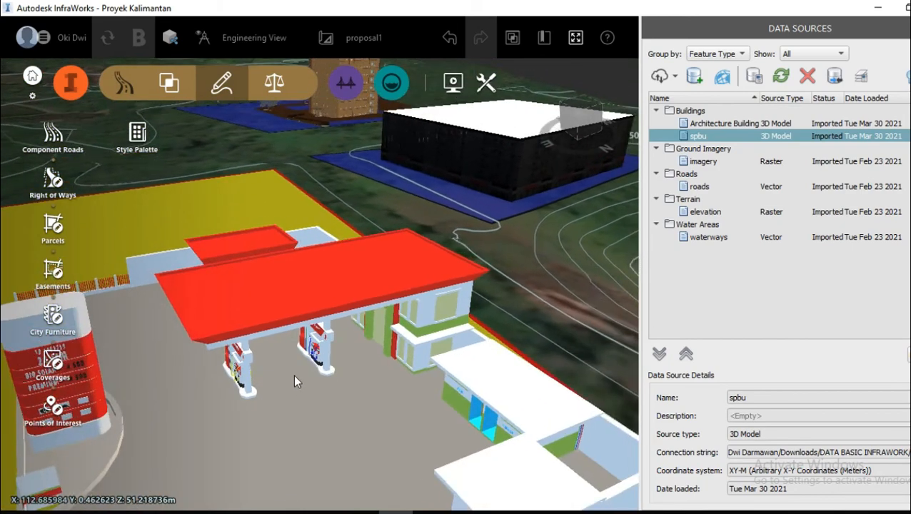
scroll(438, 450, down, 4)
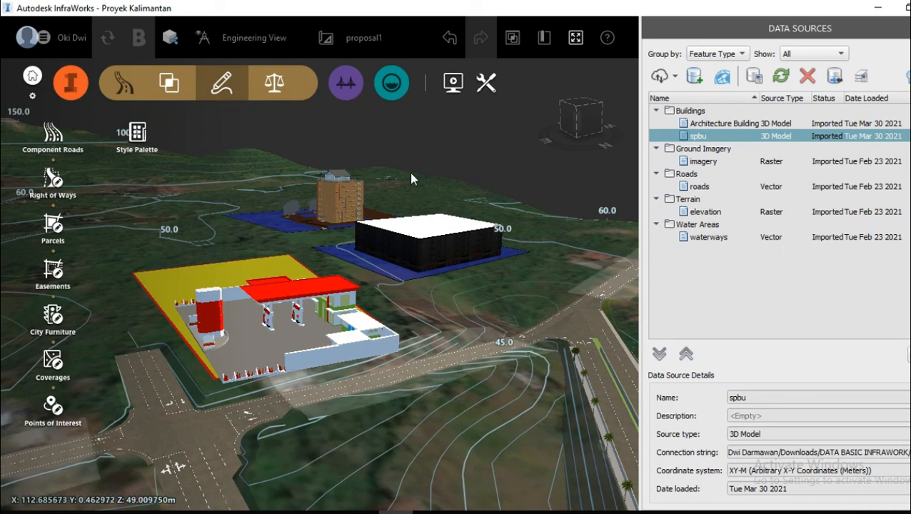
scroll(325, 173, up, 5)
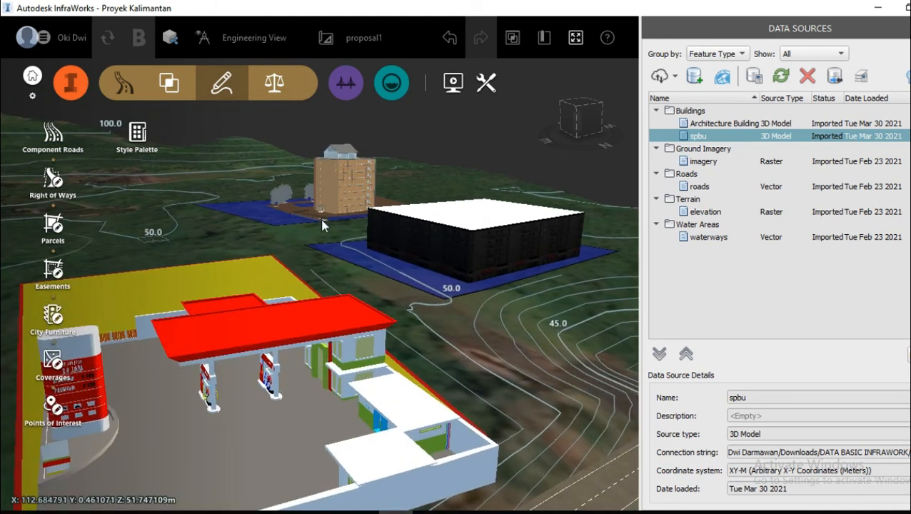
drag(323, 220, 337, 165)
scroll(438, 334, down, 4)
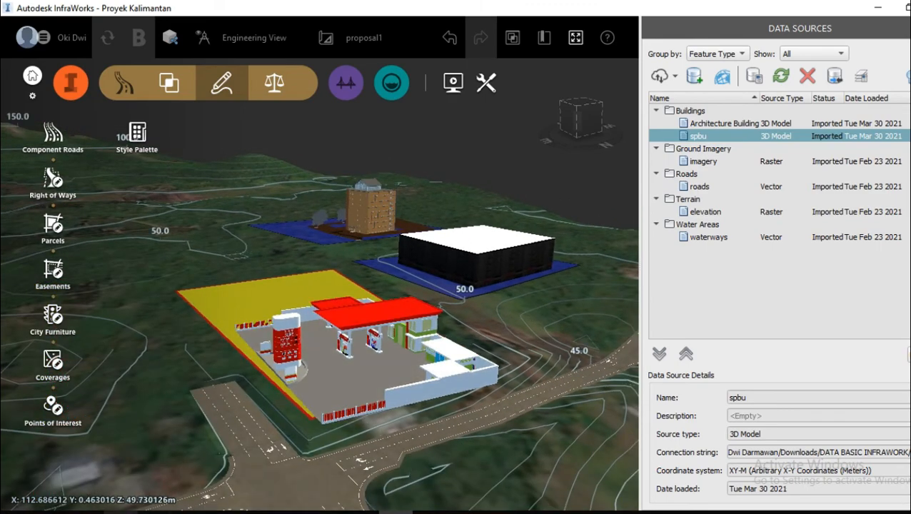
Step: Check the spbu model search results on 3D Warehouse in the browser, and return to the InfraWorks model
click(129, 511)
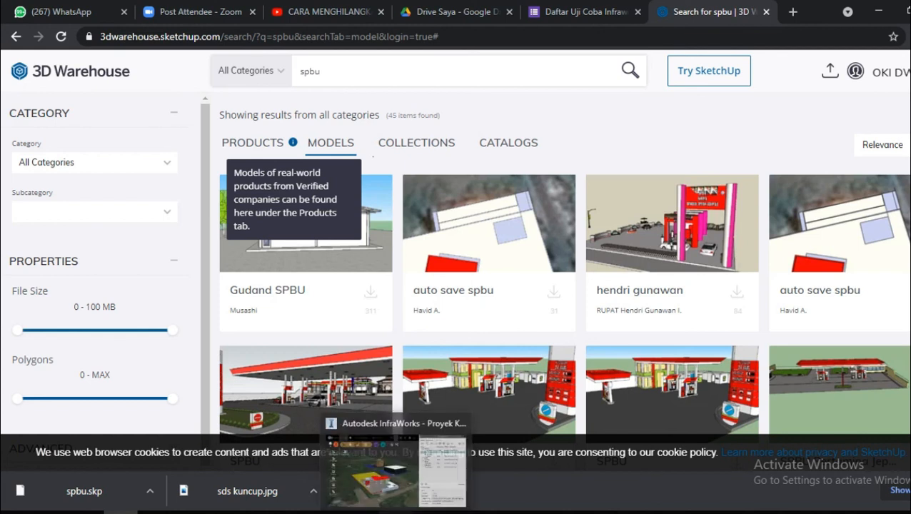
click(395, 471)
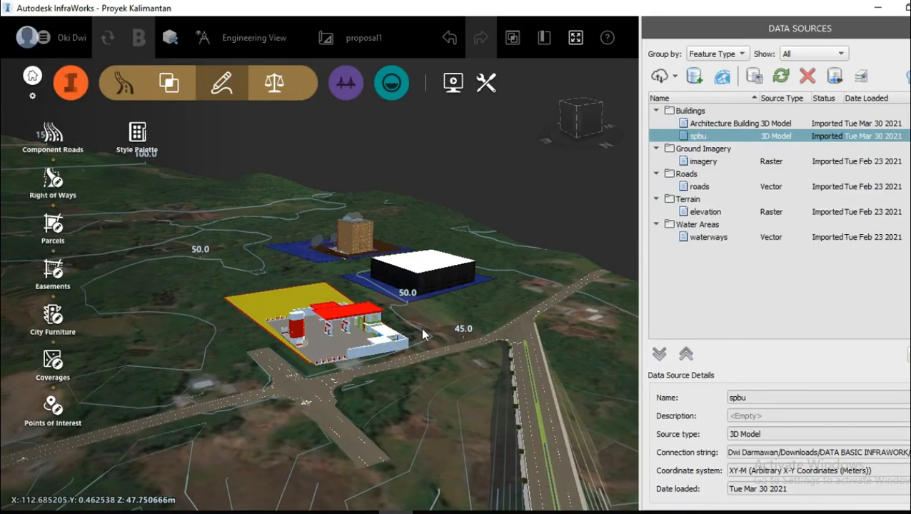
drag(421, 328, 293, 405)
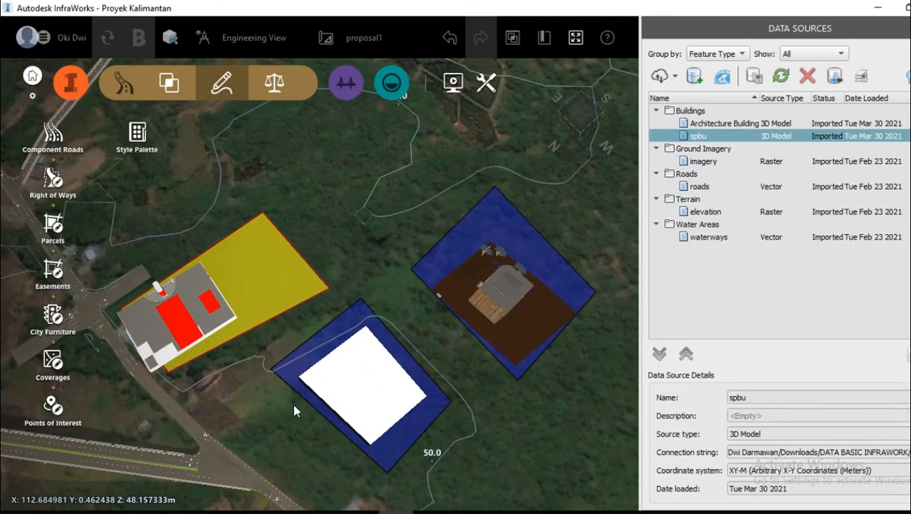
scroll(258, 405, down, 3)
drag(368, 474, 356, 425)
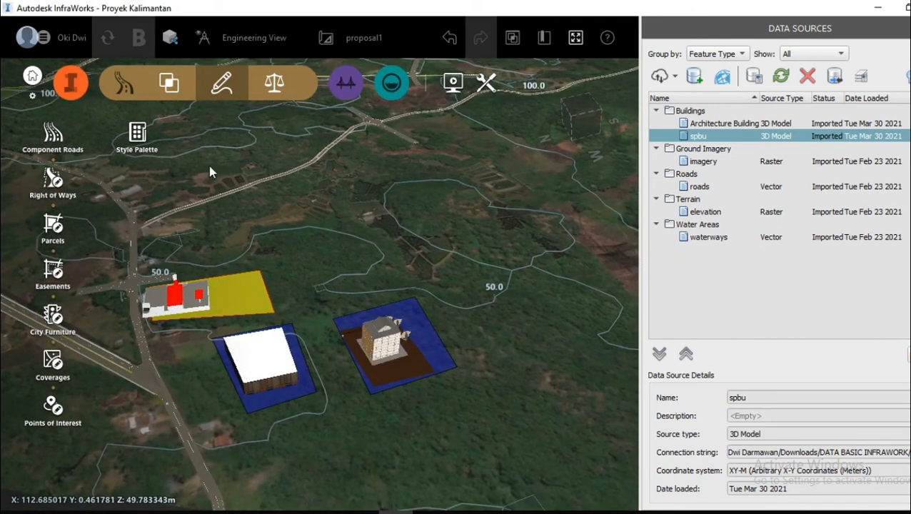
click(170, 84)
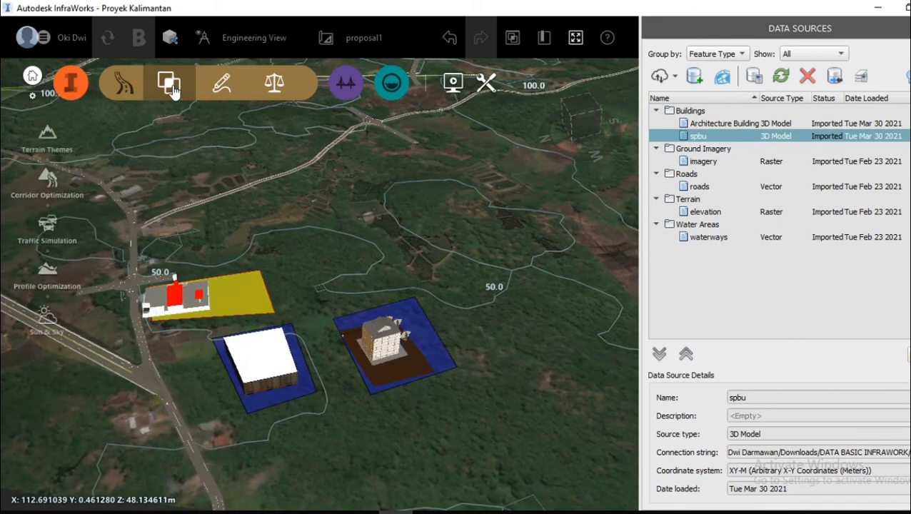
click(123, 88)
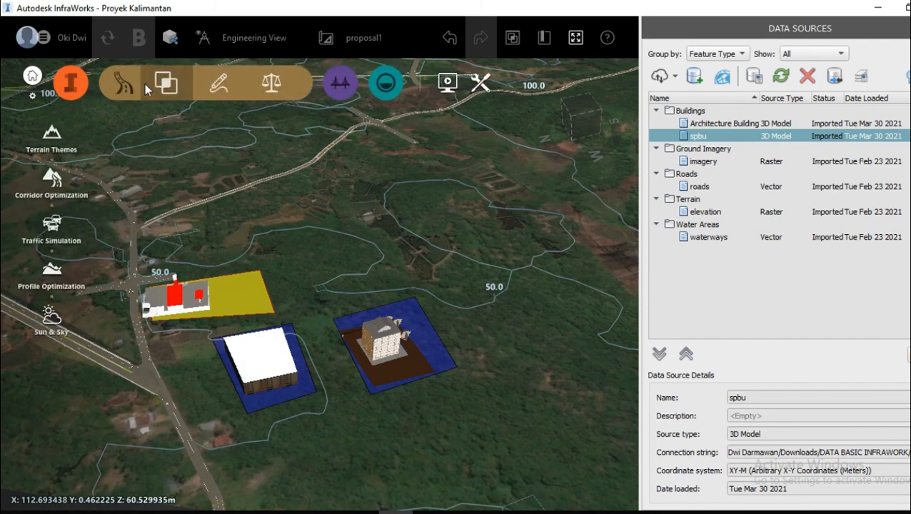
click(275, 87)
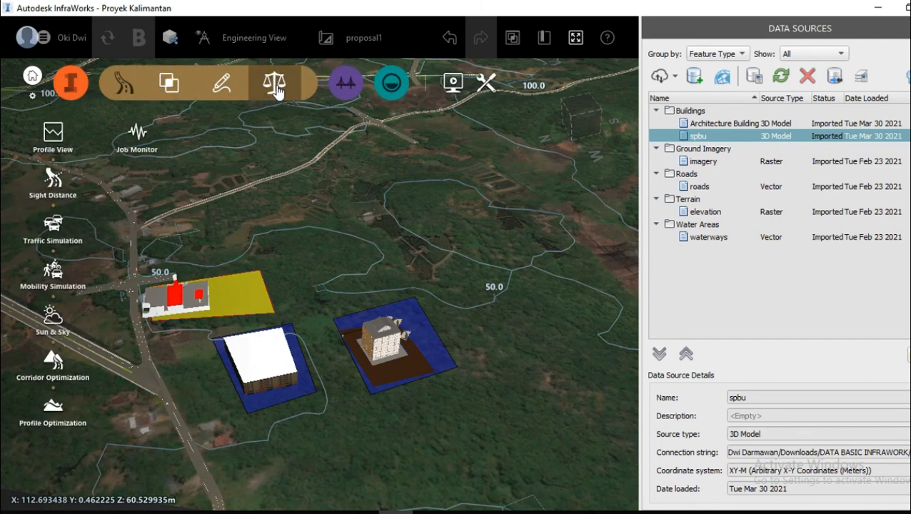
Step: Measure Terrain Statistics for a four-sided area enclosing both blue coverages with the black-walled building and the tower building
click(73, 91)
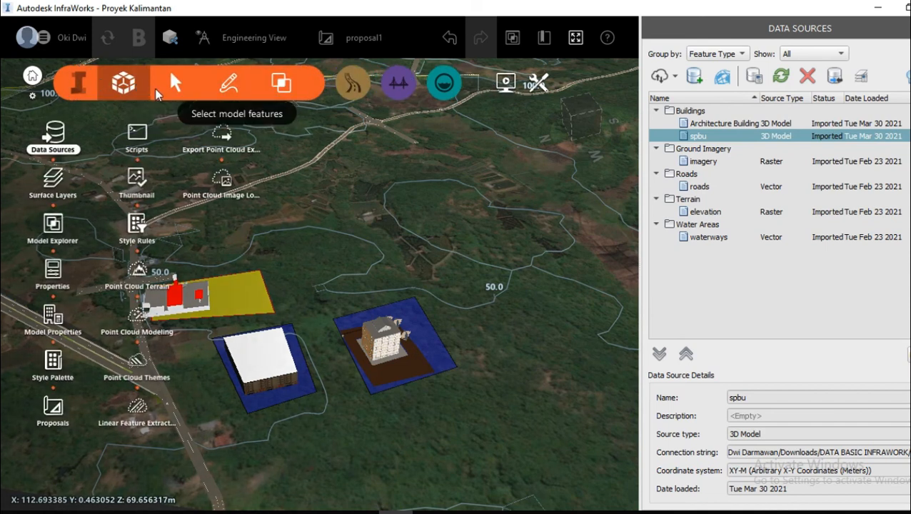
click(175, 83)
click(228, 83)
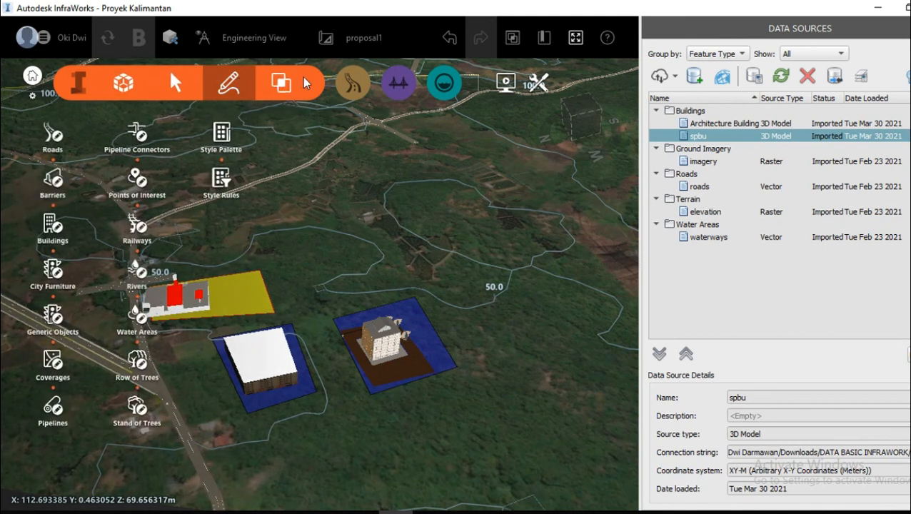
click(283, 83)
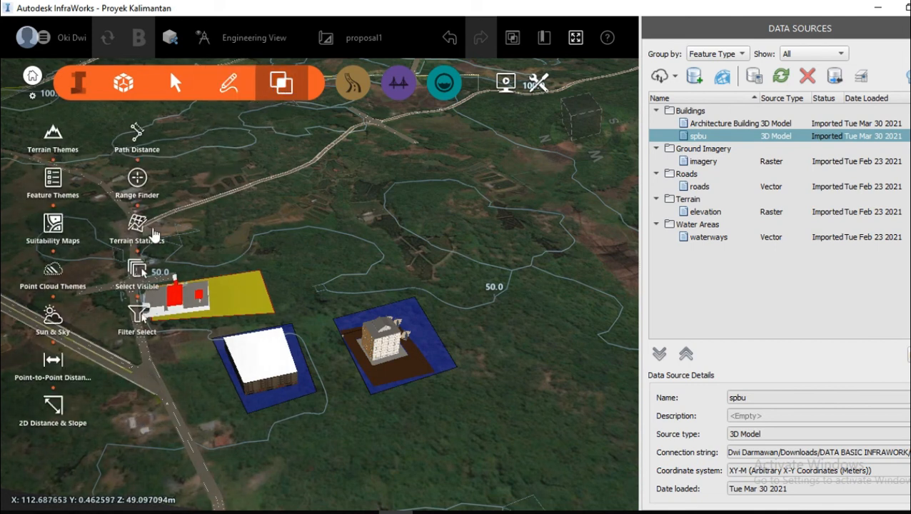
click(137, 223)
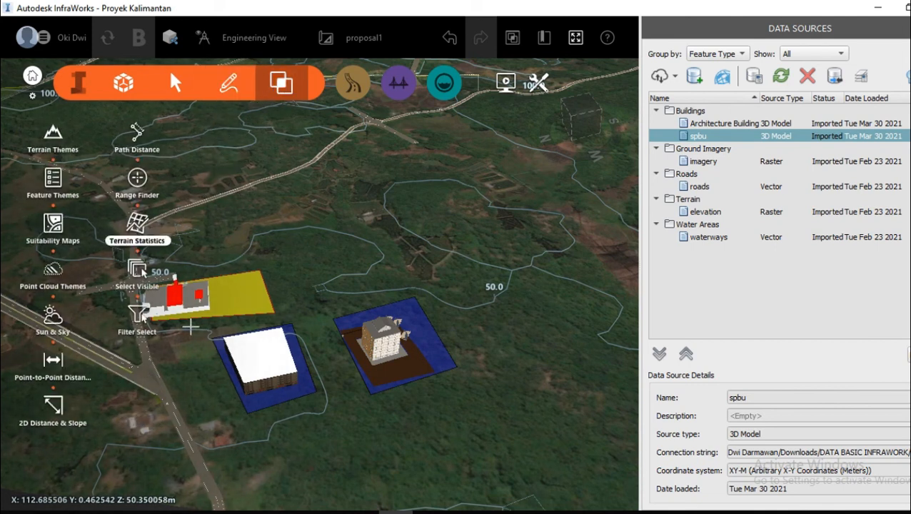
click(191, 333)
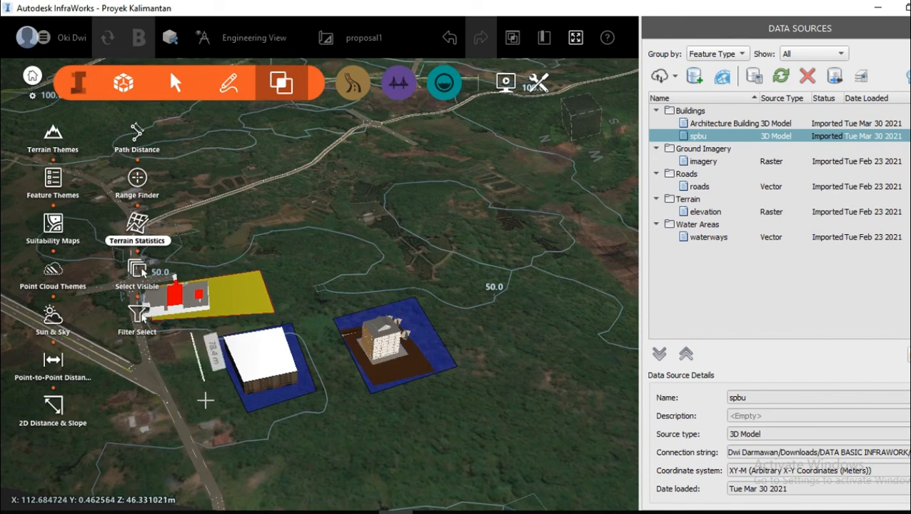
click(231, 441)
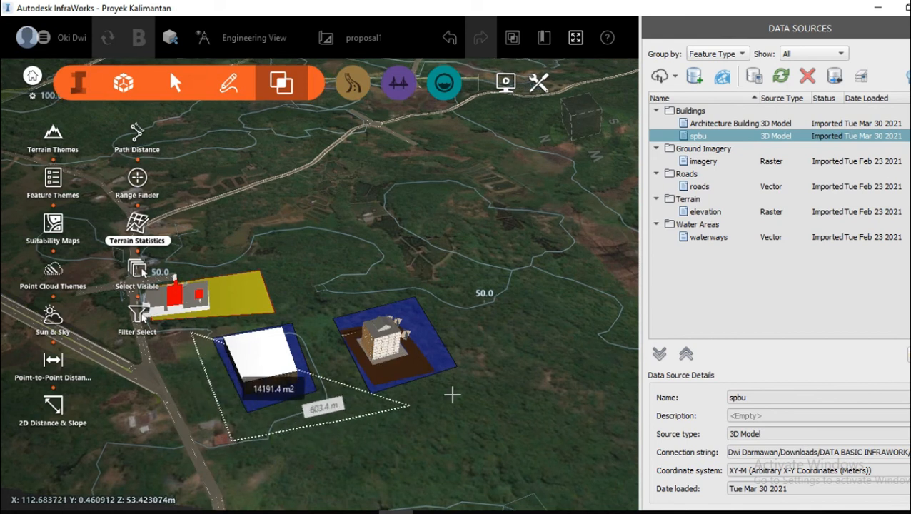
click(489, 383)
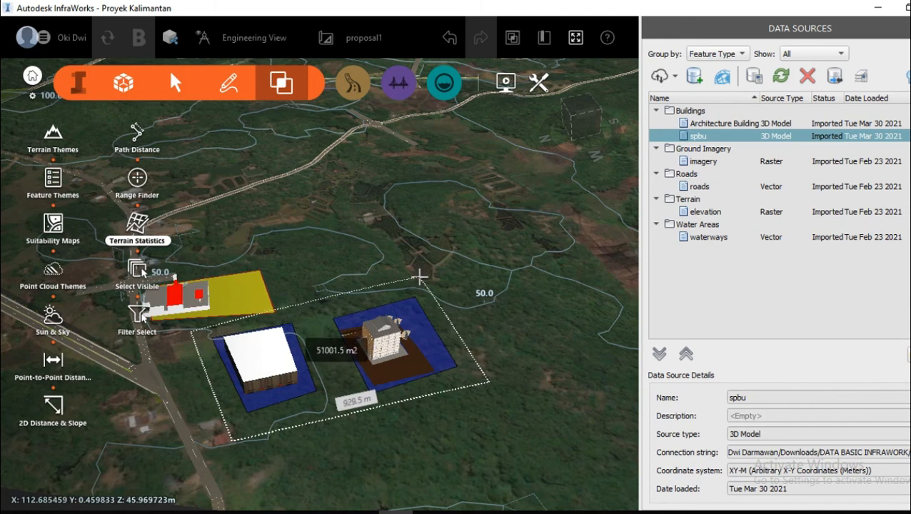
double_click(425, 273)
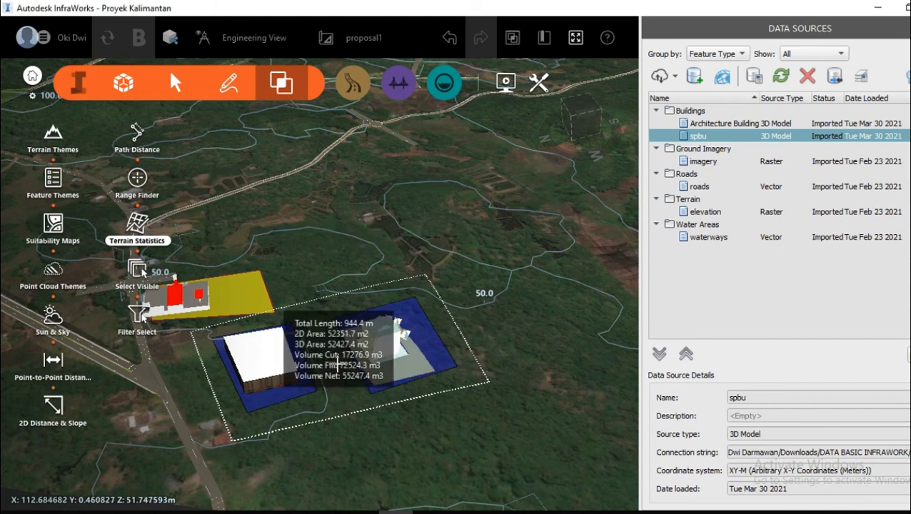
scroll(310, 374, up, 1)
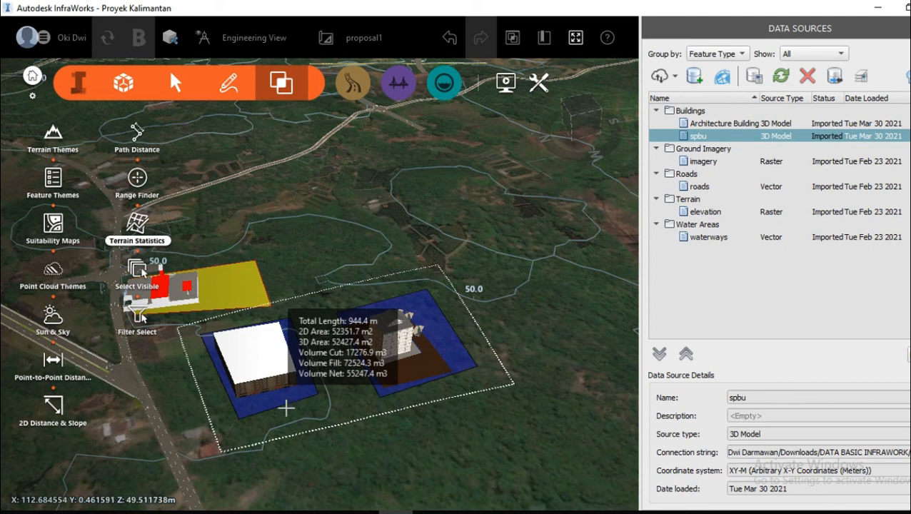
scroll(279, 451, up, 2)
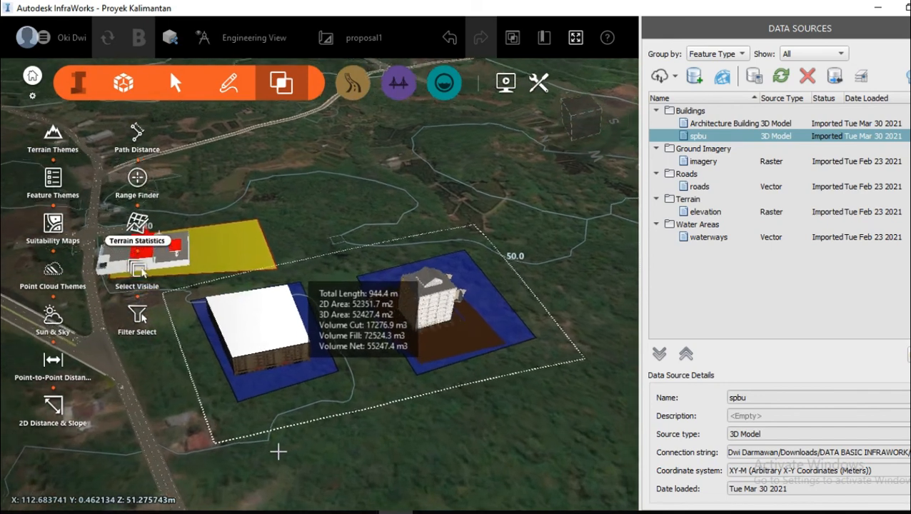
scroll(279, 451, up, 1)
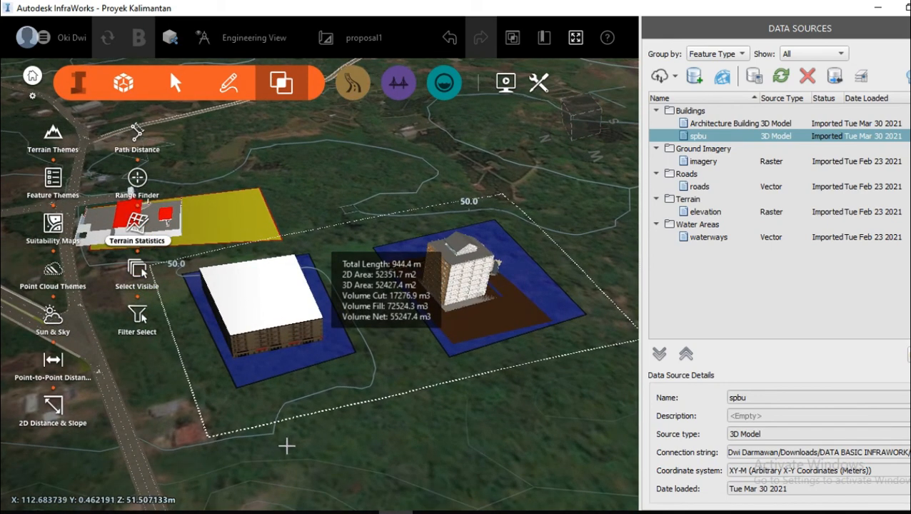
mouse_move(287, 446)
mouse_down()
mouse_move(332, 409)
mouse_move(293, 441)
mouse_up()
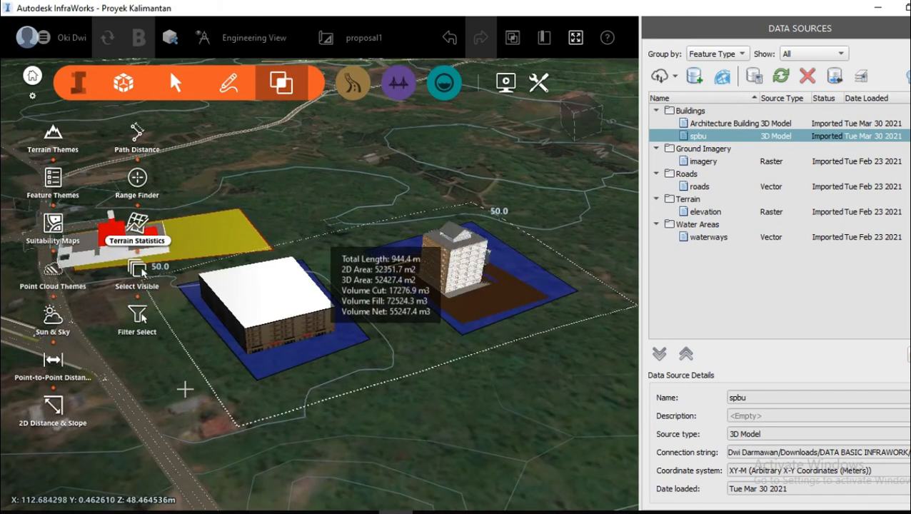
drag(185, 389, 347, 352)
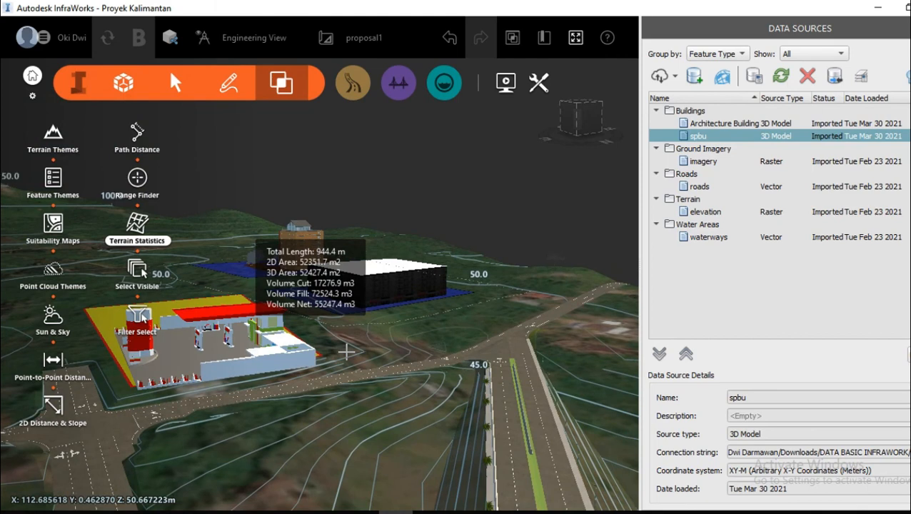